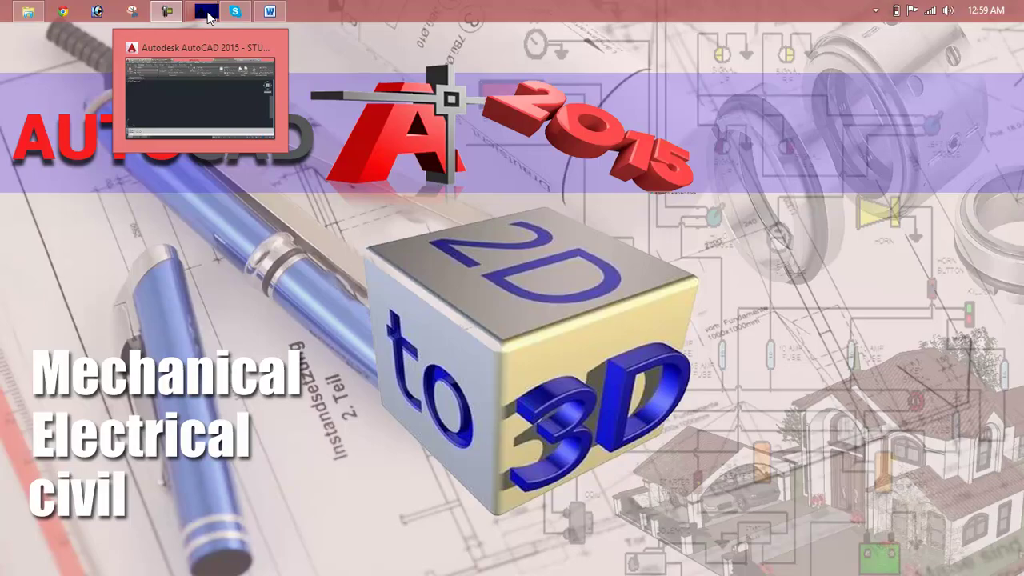
# Set aside the Lesson 25 outline and bring the AutoCAD Drawing1 window forward.
pyautogui.click(269, 11)
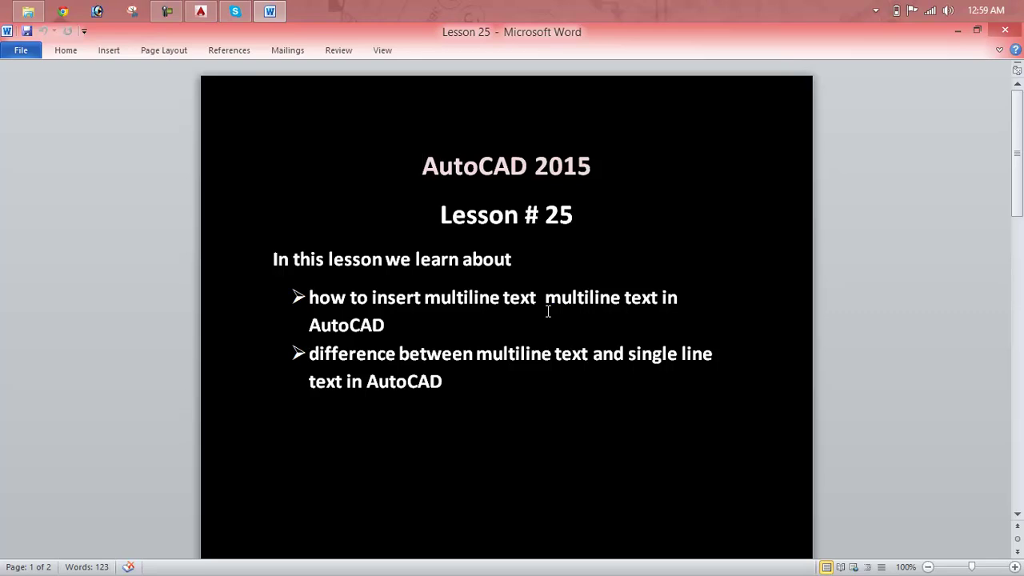
pyautogui.moveTo(1021, 3)
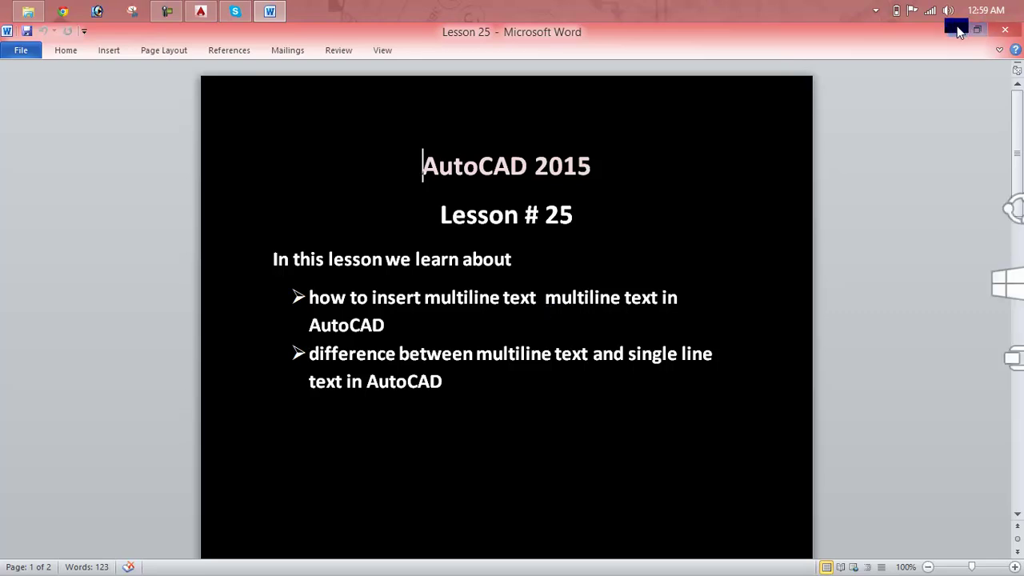
pyautogui.click(957, 32)
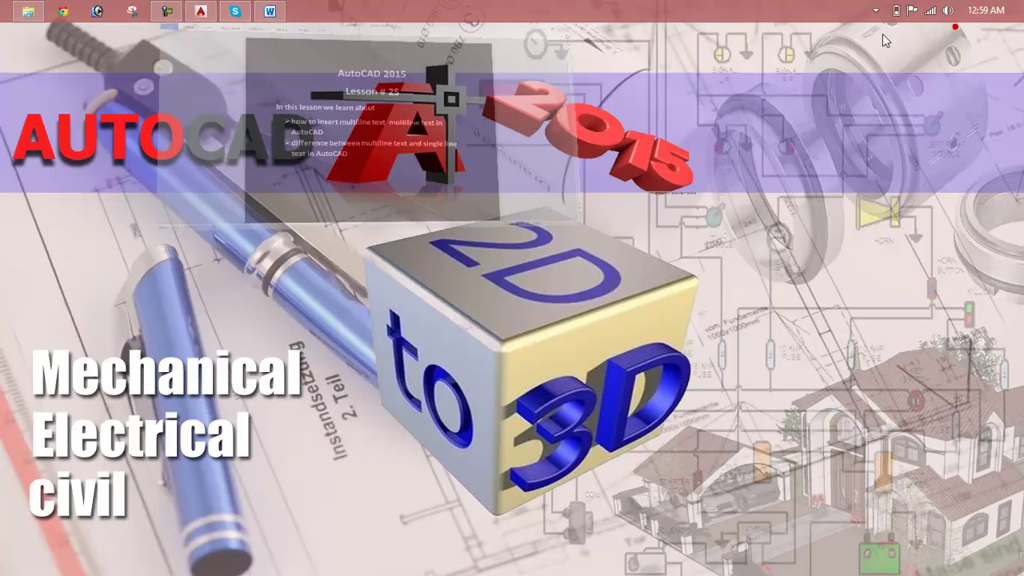
pyautogui.click(205, 13)
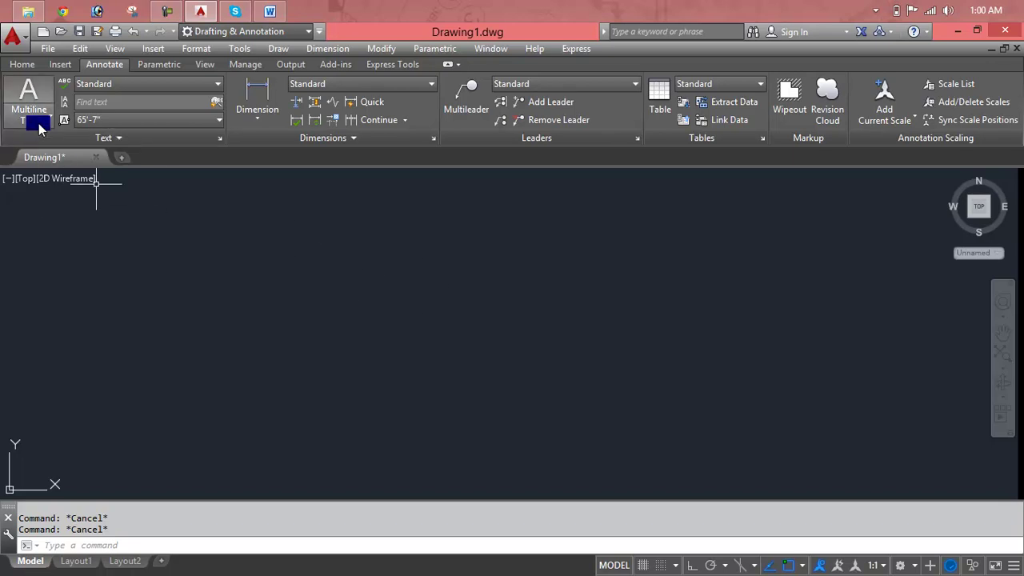
# Browse the Home, Parametric and Annotate ribbons and view the Multiline/Single Line text choices.
pyautogui.click(22, 64)
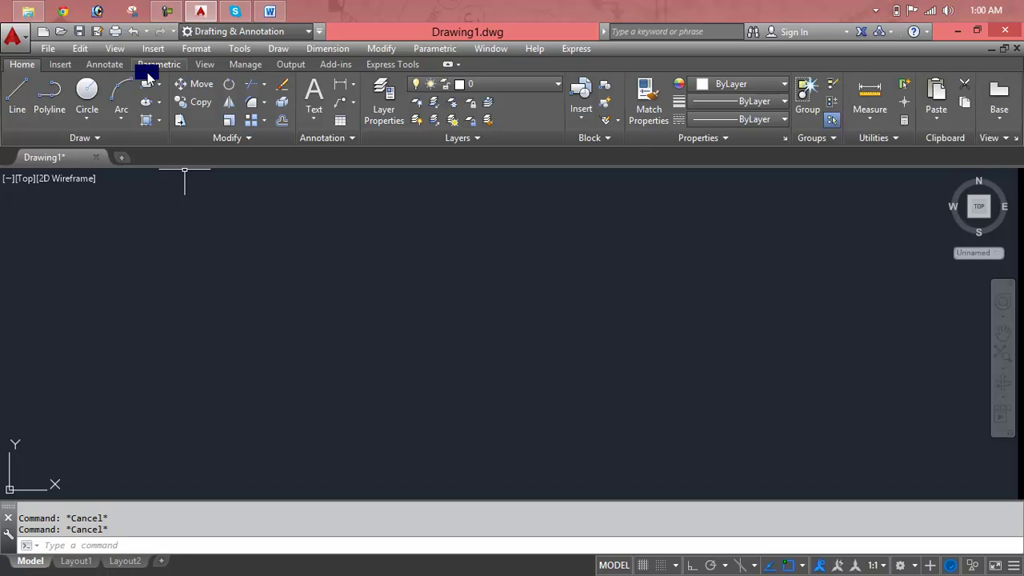
pyautogui.click(147, 72)
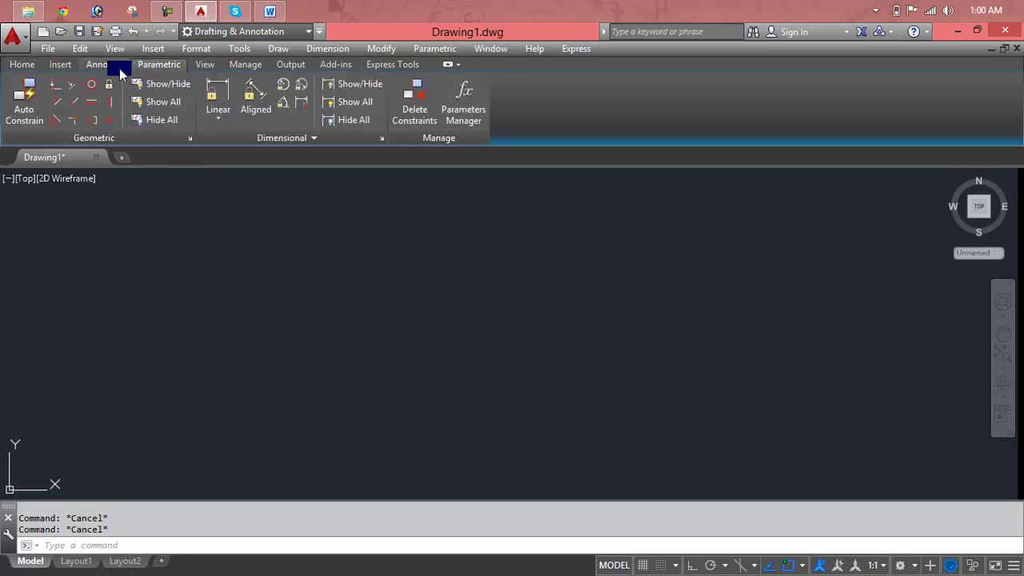
pyautogui.click(119, 69)
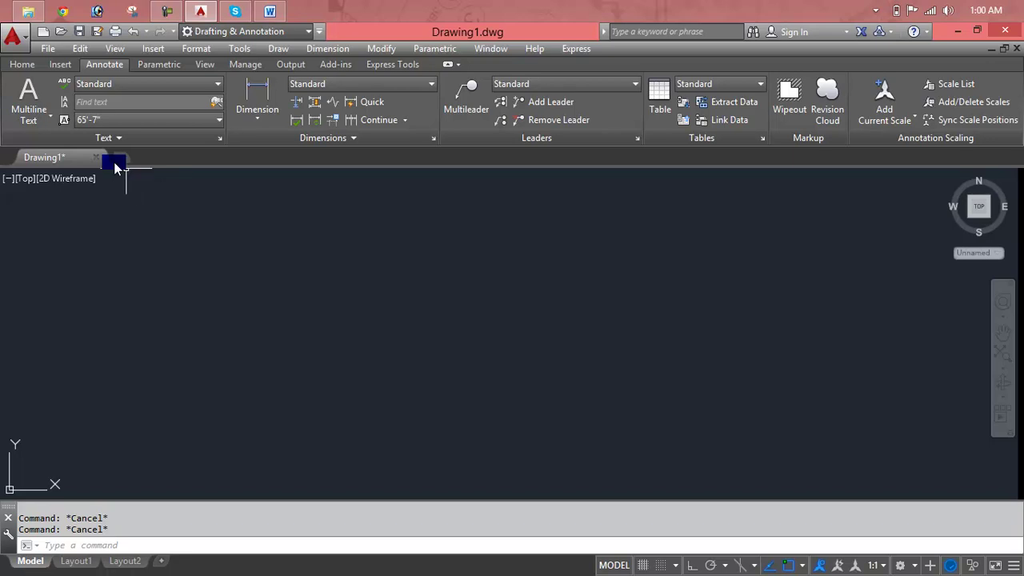
pyautogui.click(44, 122)
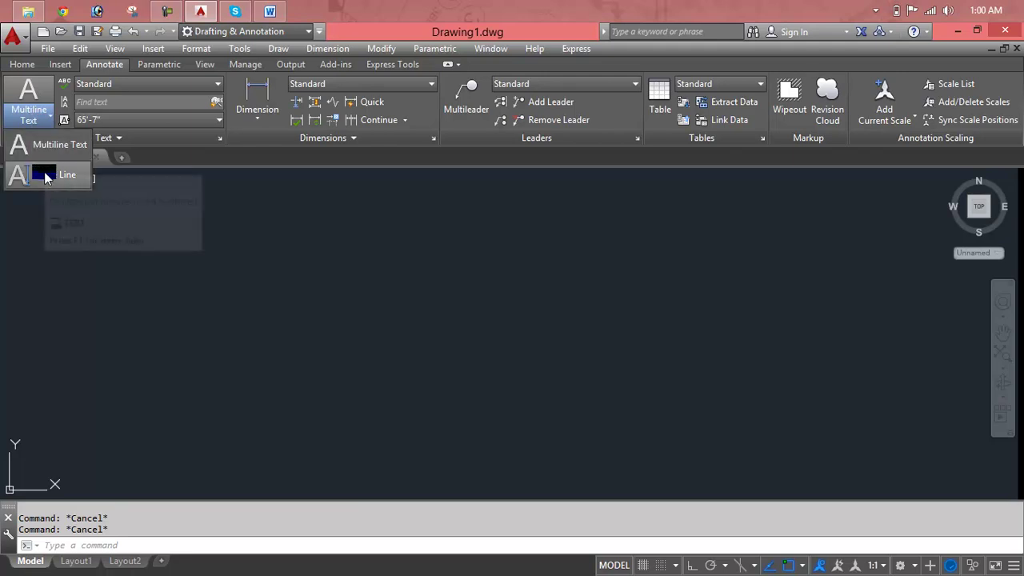
pyautogui.click(218, 228)
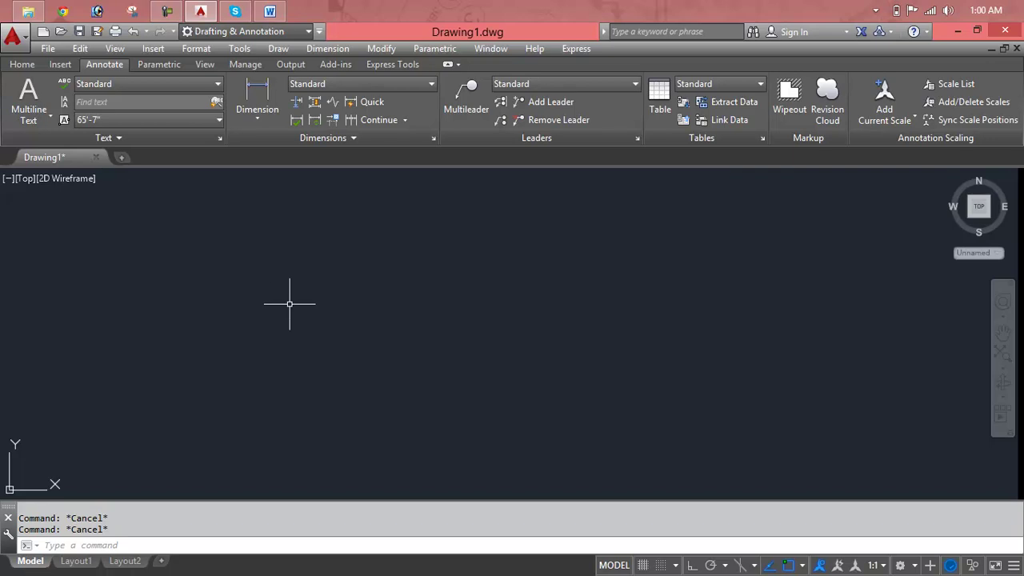
# Enter T at the command line, correcting the mistyped TE.
pyautogui.write('T')
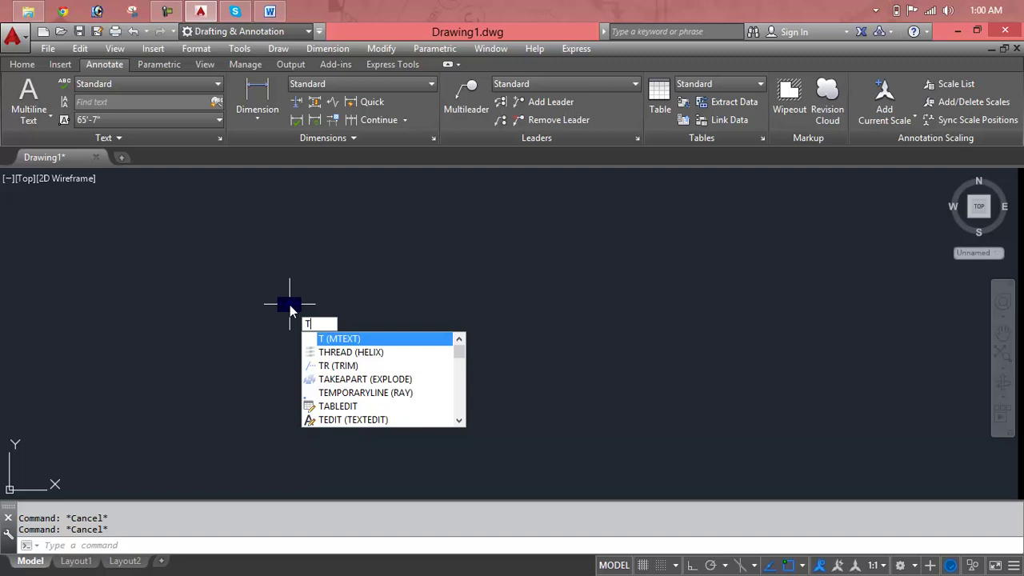
pyautogui.write('E')
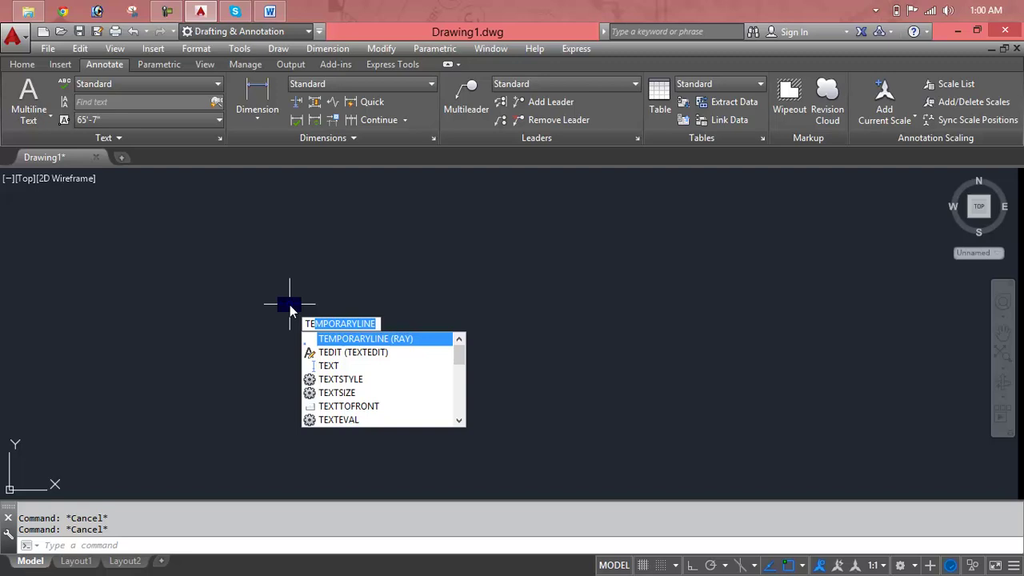
pyautogui.press('BackSpace')
pyautogui.press('BackSpace')
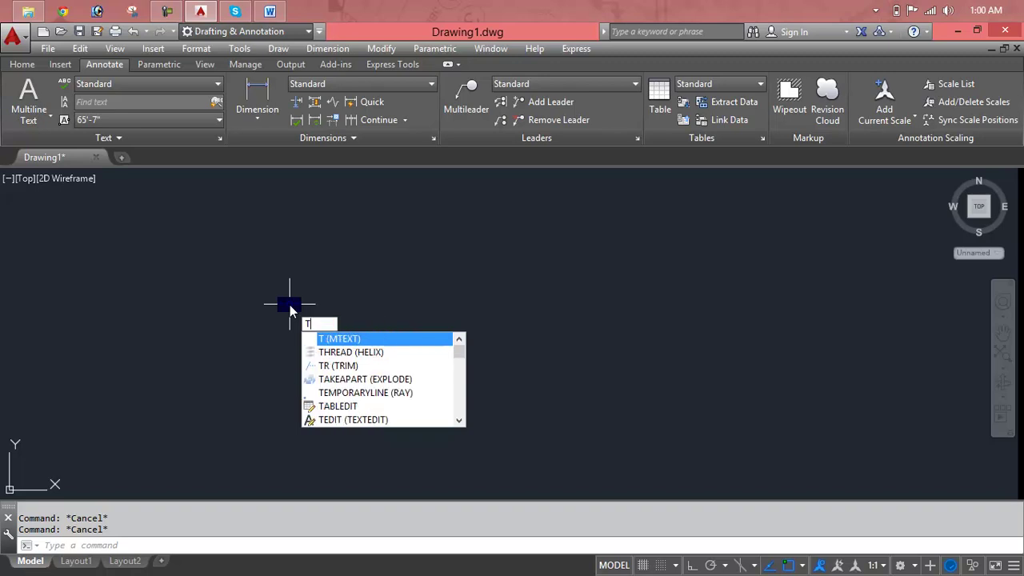
pyautogui.press('BackSpace')
pyautogui.write('T')
pyautogui.press('BackSpace')
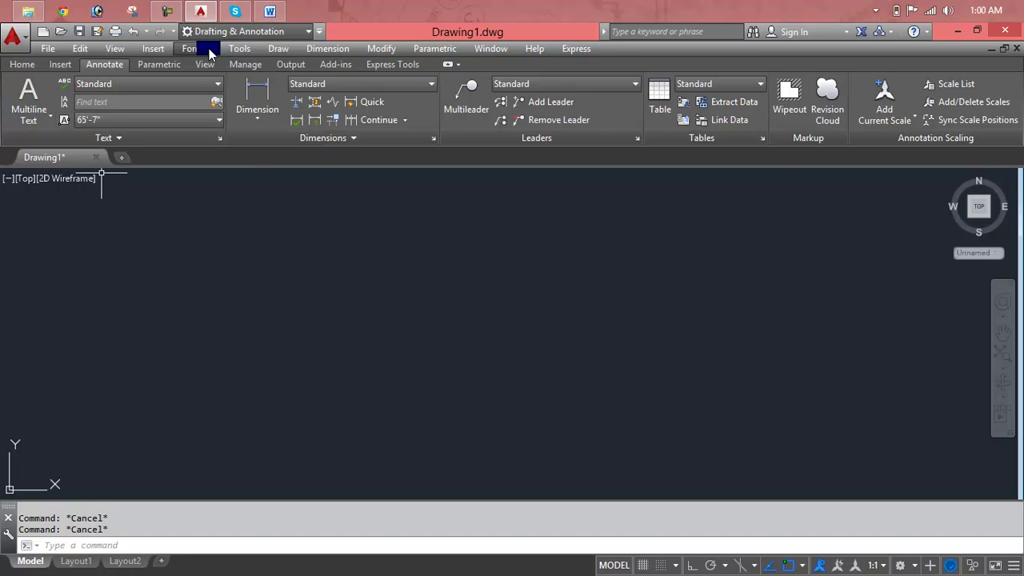
pyautogui.click(136, 50)
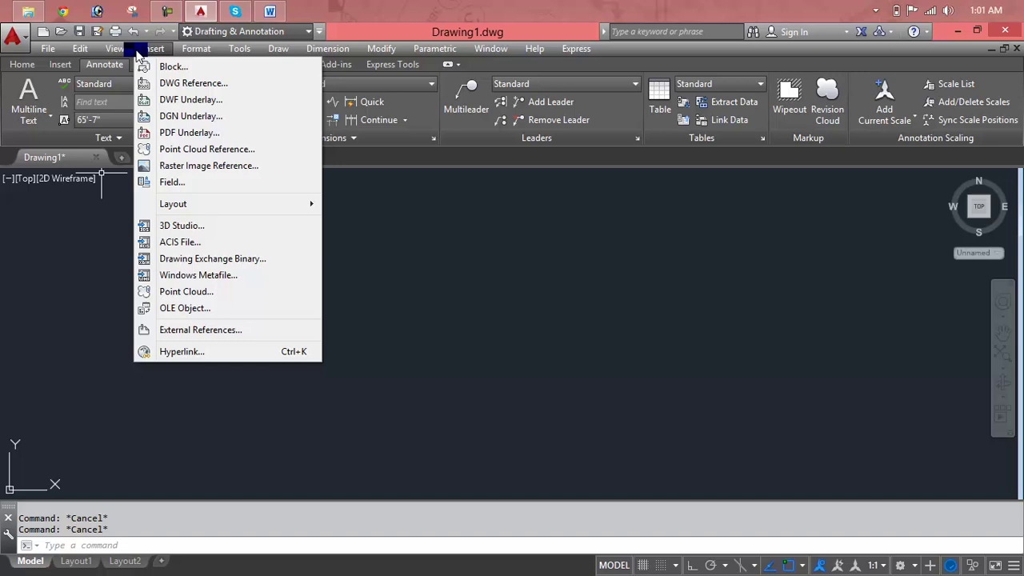
pyautogui.moveTo(196, 49)
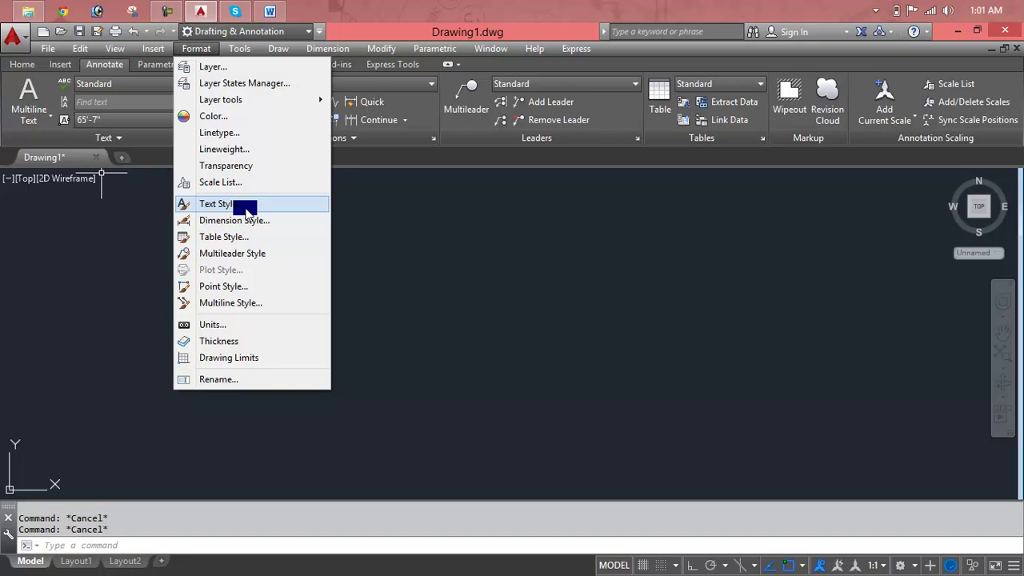
pyautogui.click(240, 49)
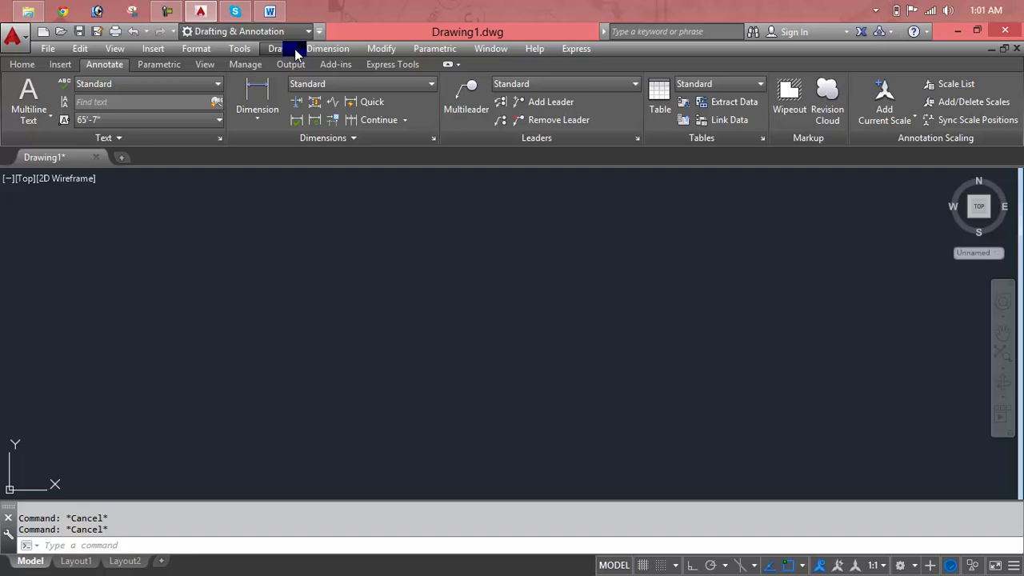
pyautogui.click(294, 49)
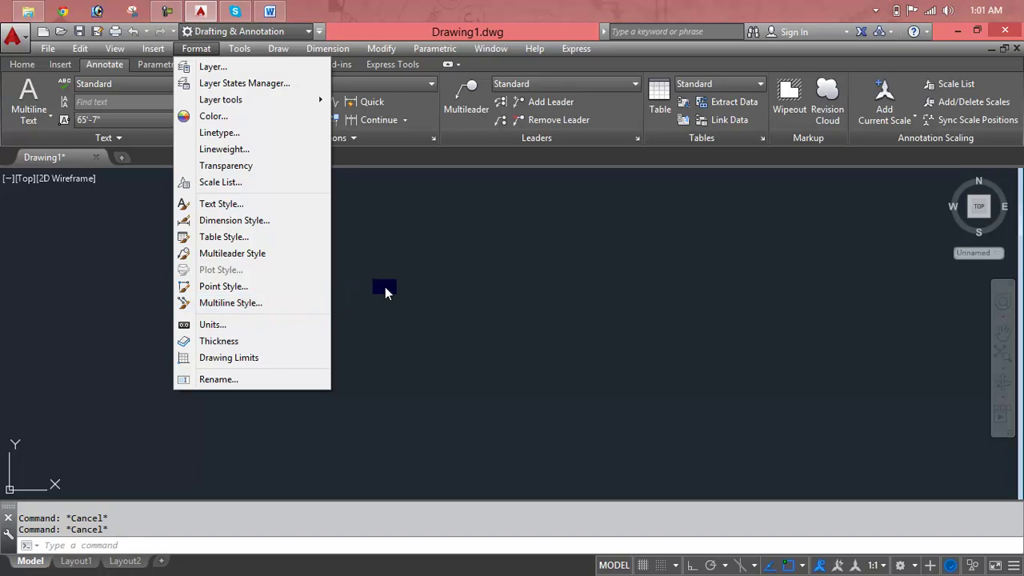
pyautogui.click(384, 287)
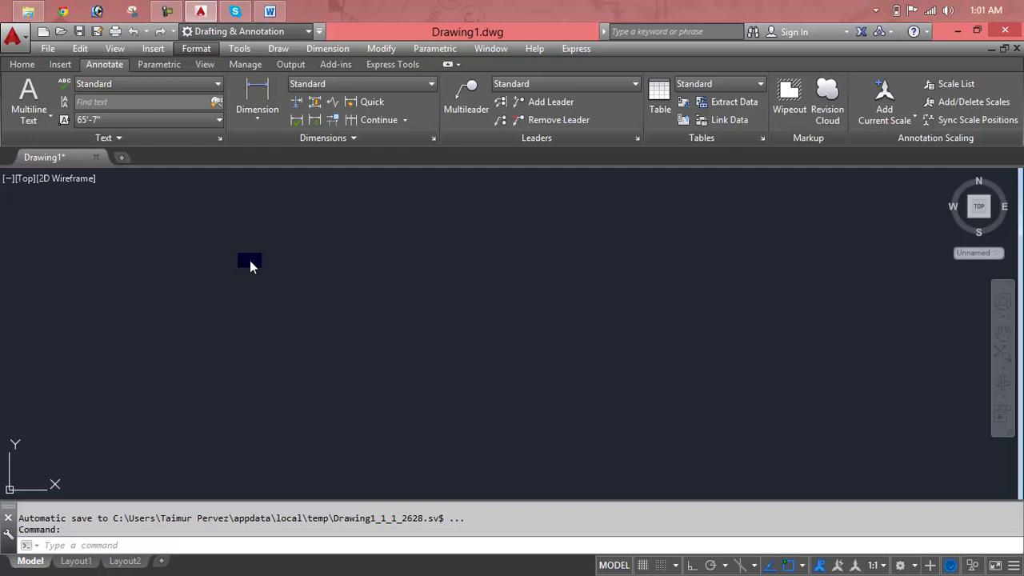
# Place single-line TEXT 'hello word' near the upper left, height picked on screen, rotation 0.
pyautogui.click(384, 287)
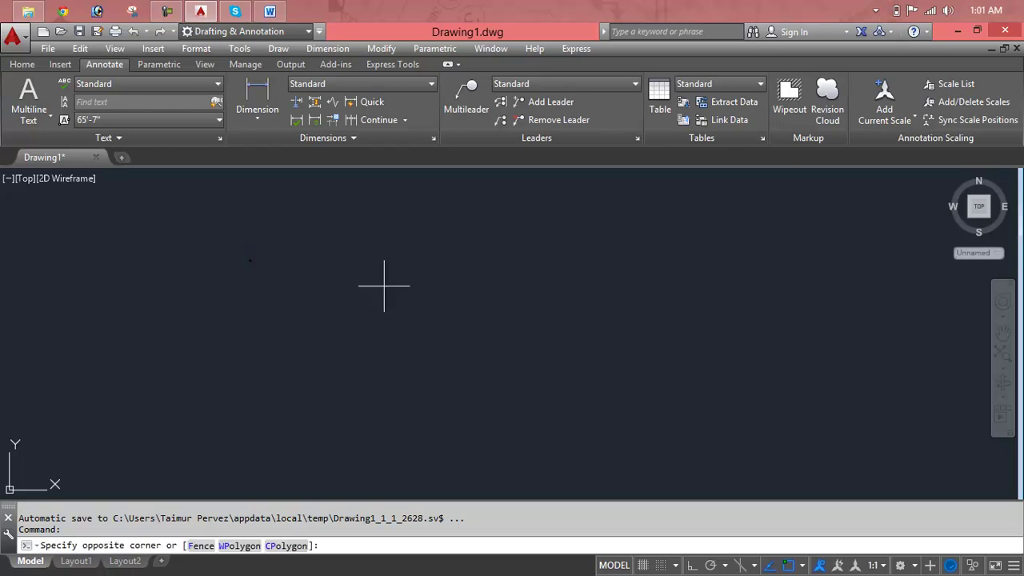
pyautogui.press('Escape')
pyautogui.write('T')
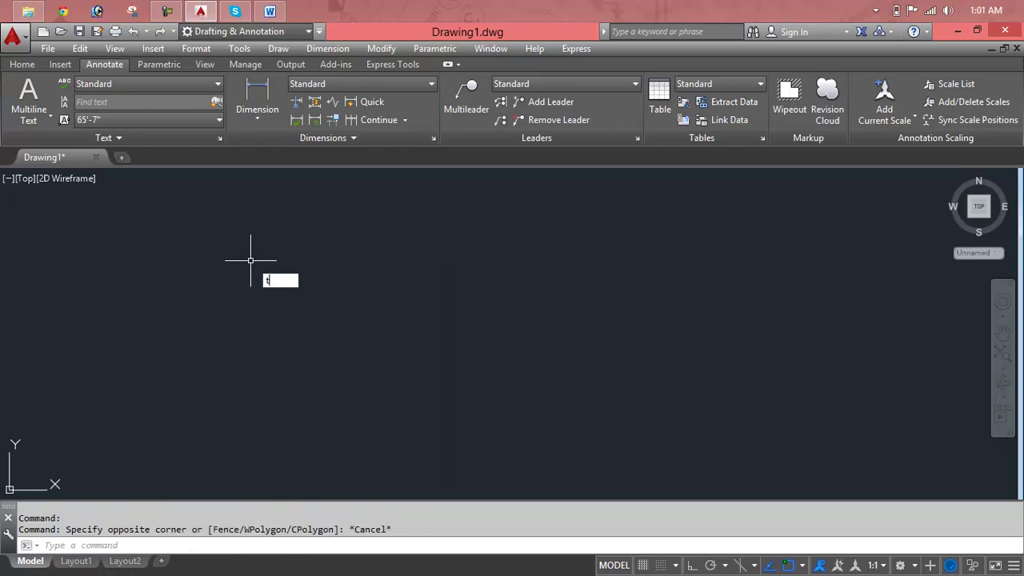
pyautogui.write('EXT')
pyautogui.press('Return')
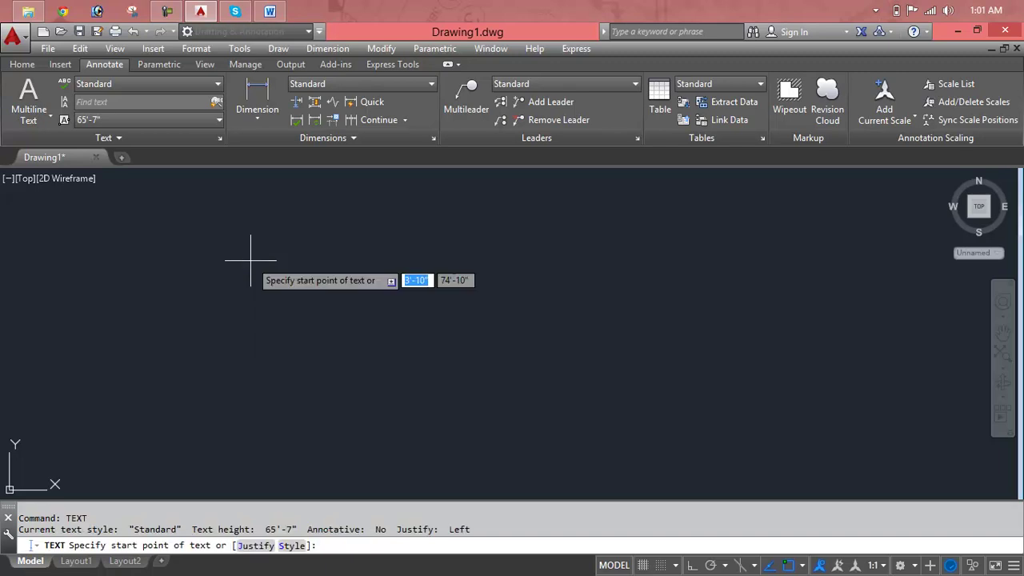
pyautogui.click(144, 250)
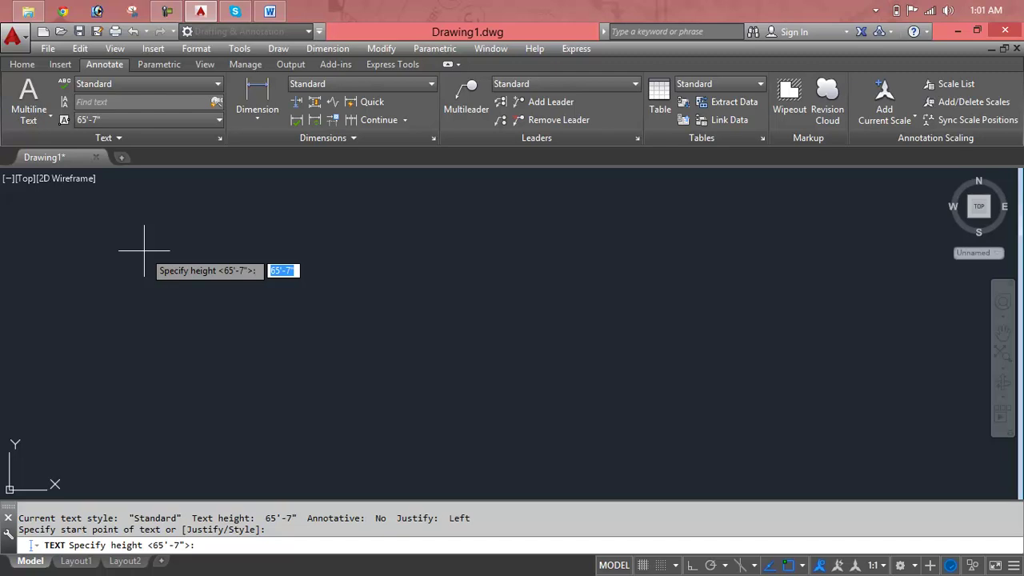
pyautogui.click(144, 250)
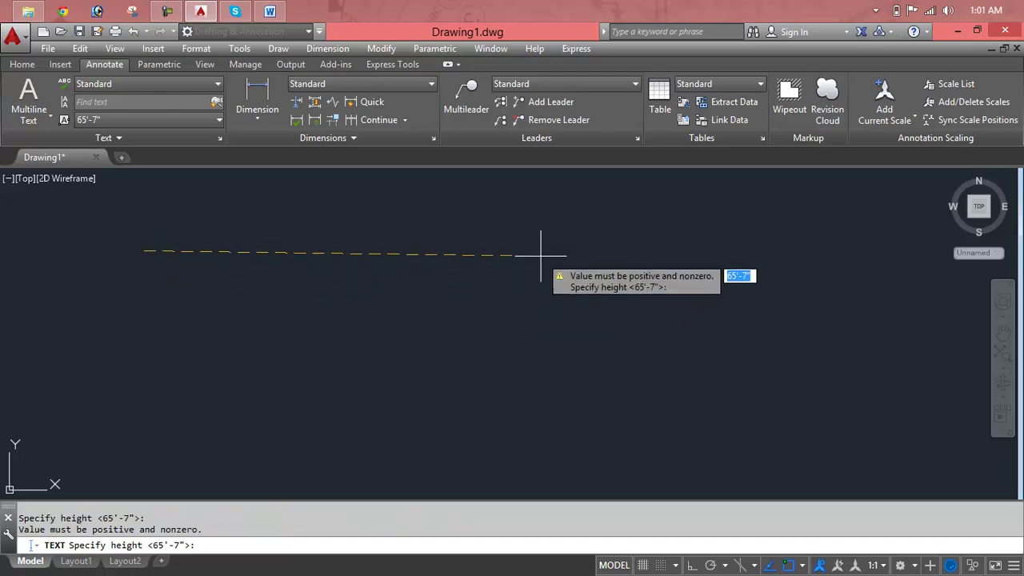
pyautogui.click(494, 242)
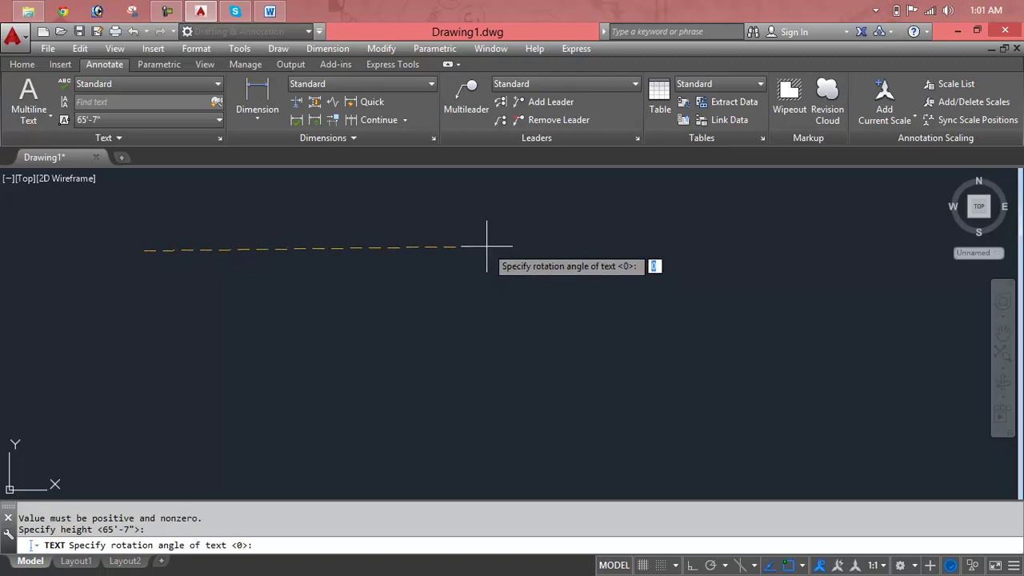
pyautogui.write('0')
pyautogui.press('Return')
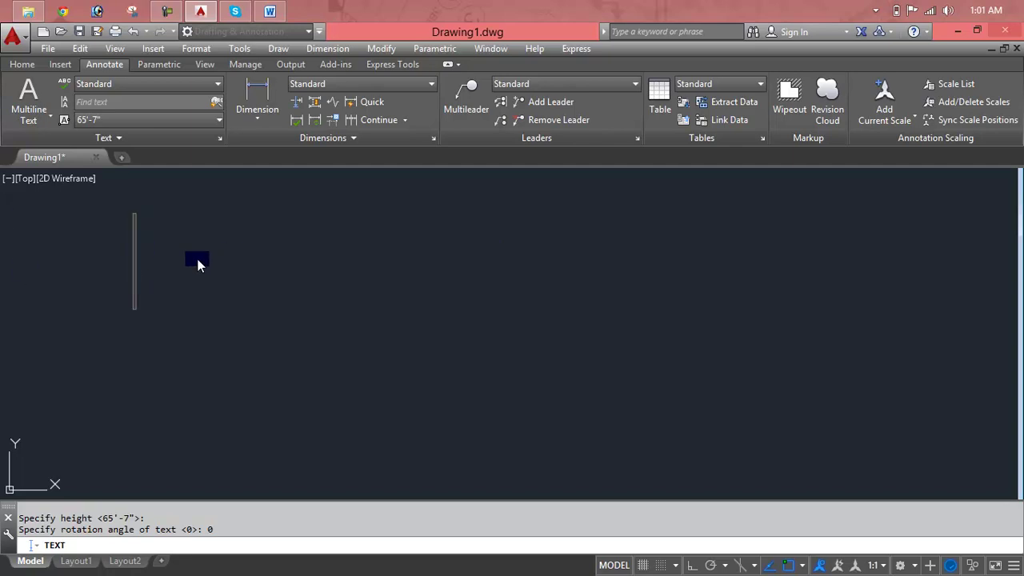
pyautogui.write('hello word')
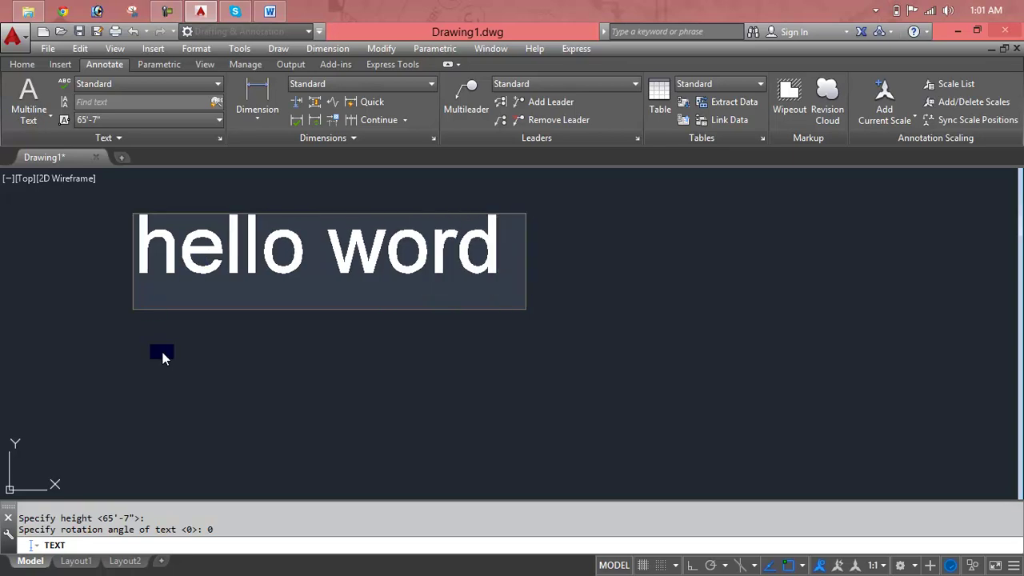
pyautogui.click(498, 254)
# Cancel the unfinished 'hello word' entry so nothing is placed, and zoom out.
pyautogui.click(102, 120)
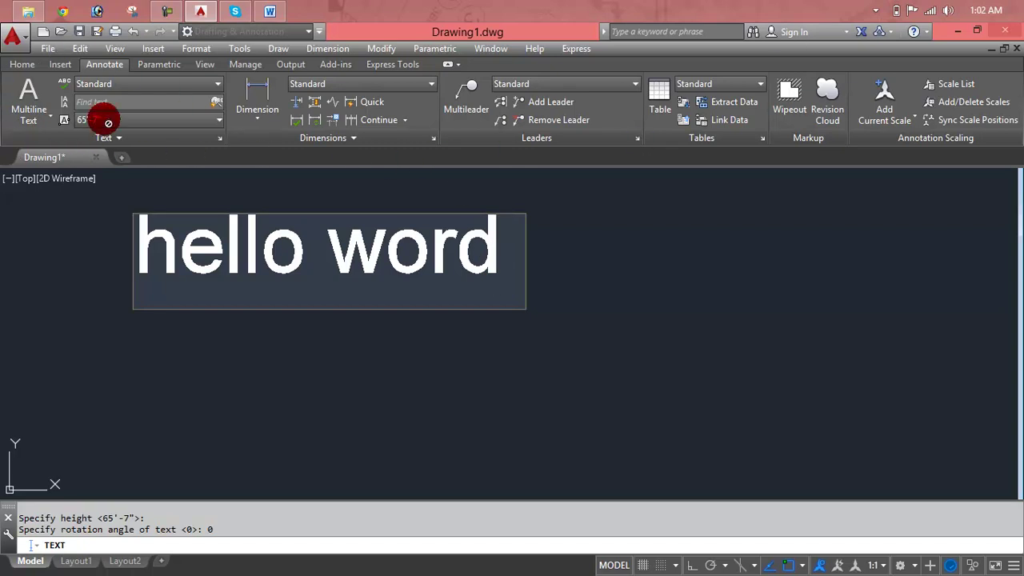
pyautogui.click(496, 254)
pyautogui.moveTo(496, 254); pyautogui.dragTo(123, 235)
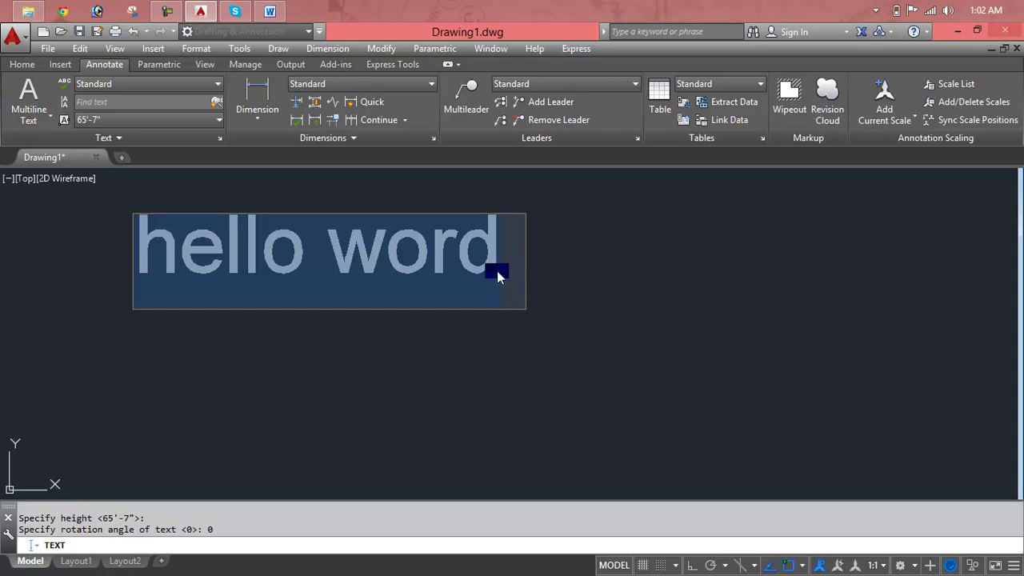
pyautogui.press('Escape')
pyautogui.press('Escape')
pyautogui.write('mt')
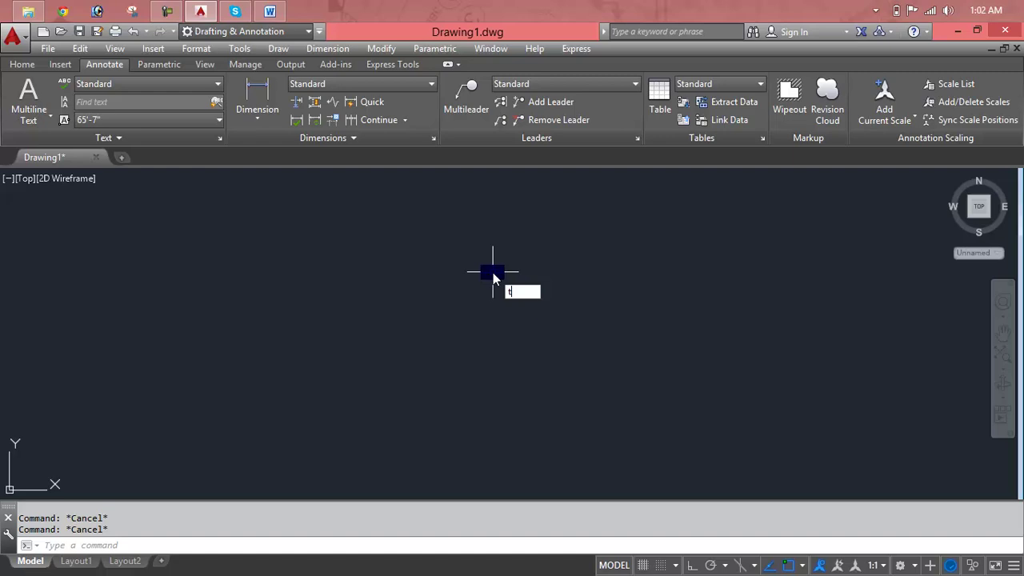
pyautogui.press('Return')
pyautogui.scroll(-3, 392, 269)
pyautogui.press('Escape')
pyautogui.press('Escape')
pyautogui.scroll(-2, 389, 267)
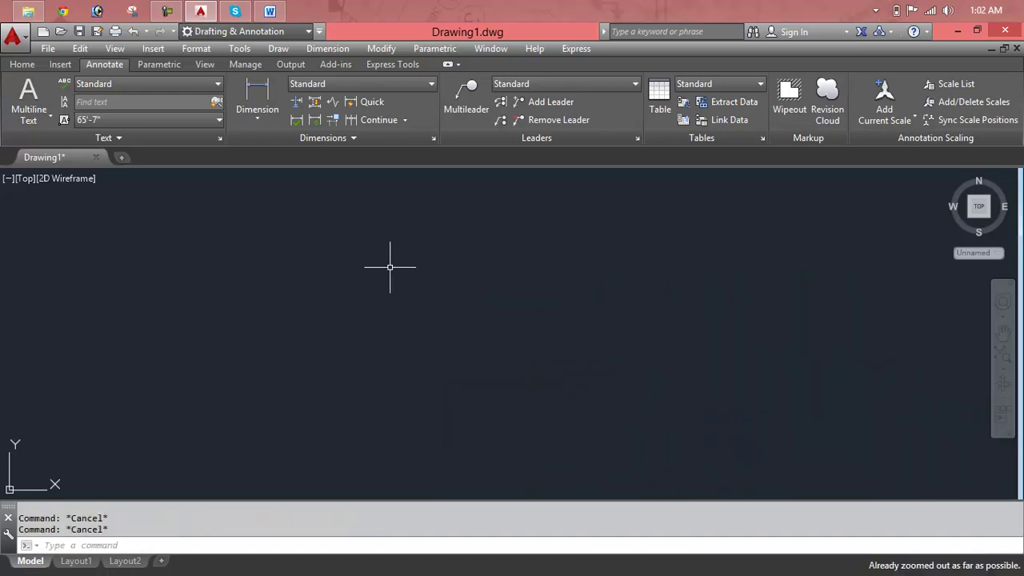
pyautogui.write('mt')
pyautogui.press('Return')
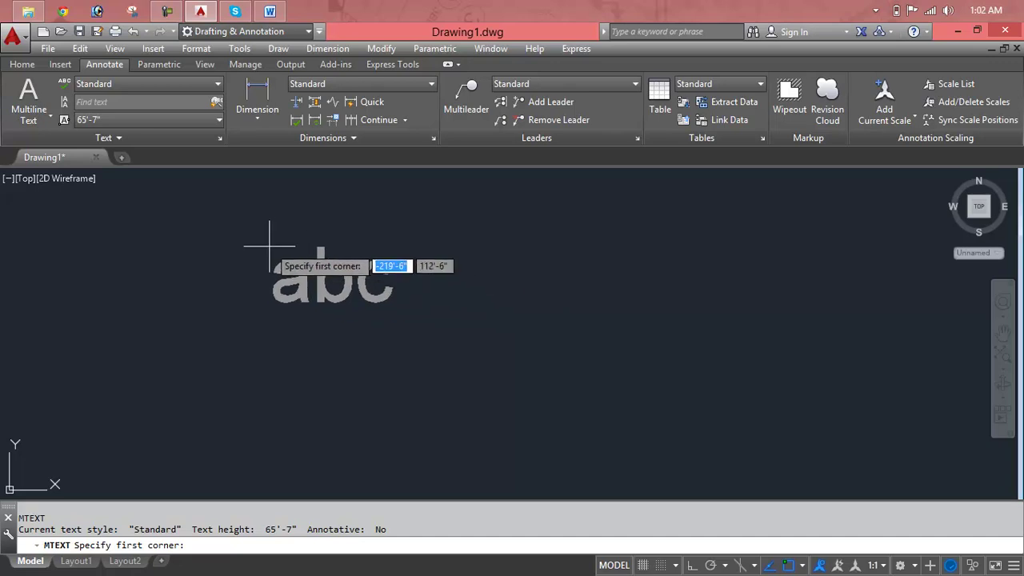
pyautogui.press('Escape')
pyautogui.press('Escape')
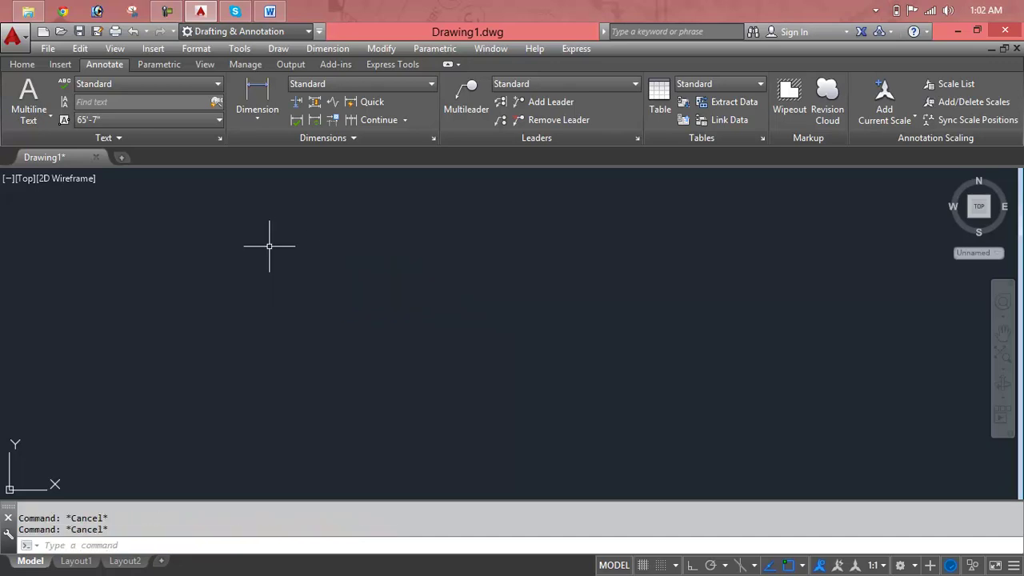
pyautogui.write('text')
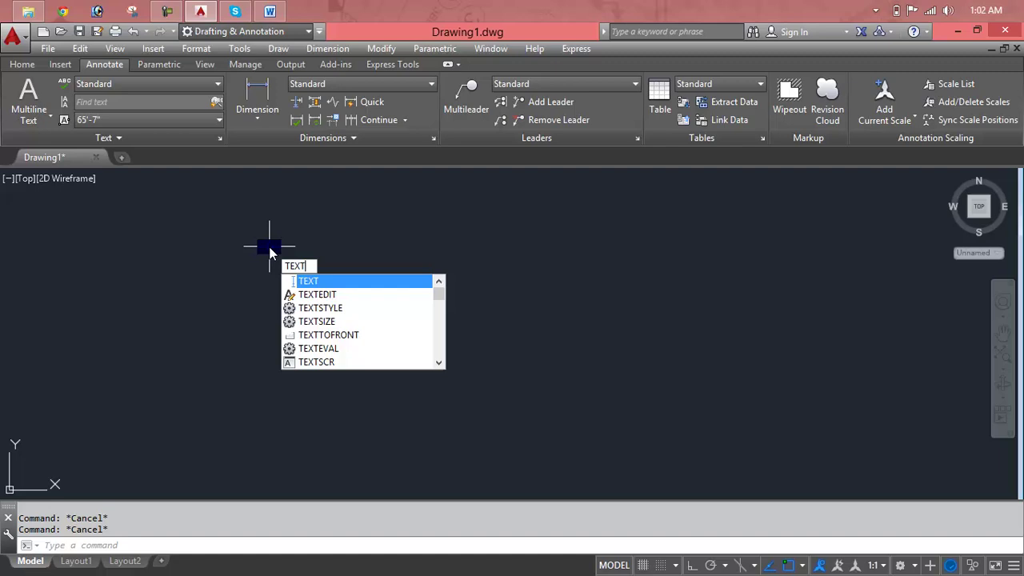
pyautogui.press('Return')
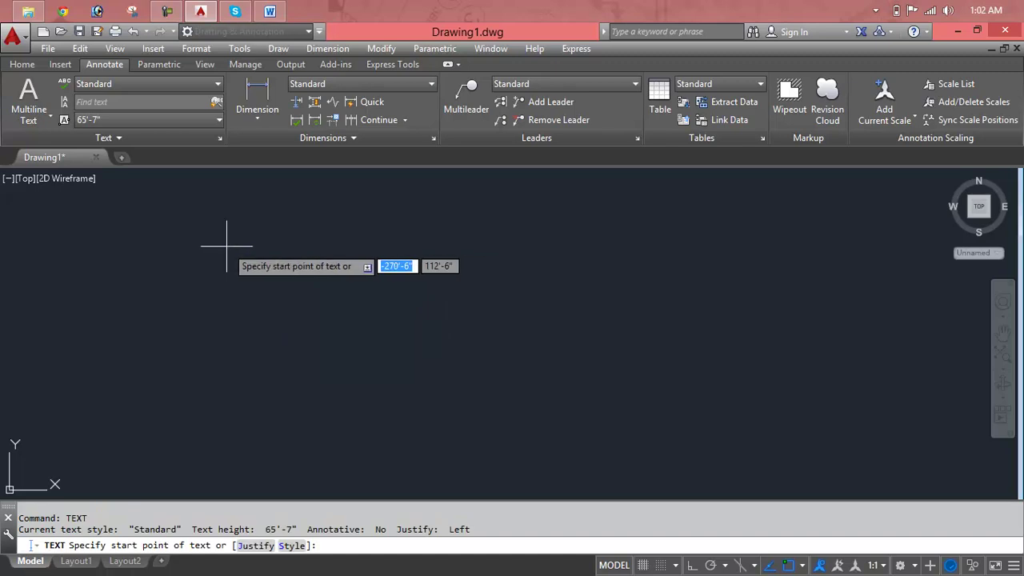
pyautogui.click(226, 246)
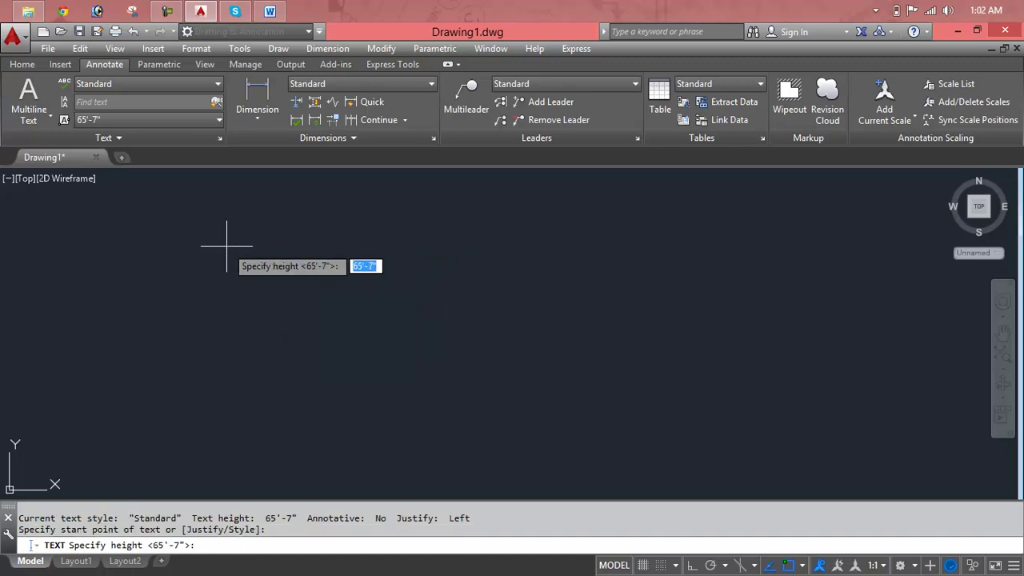
pyautogui.write('10')
pyautogui.press('Return')
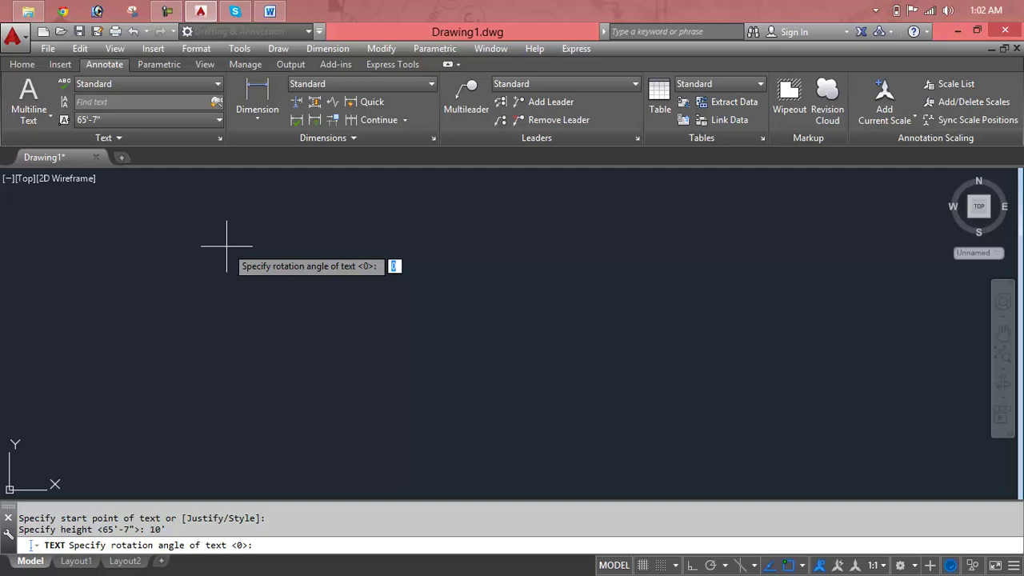
pyautogui.press('Return')
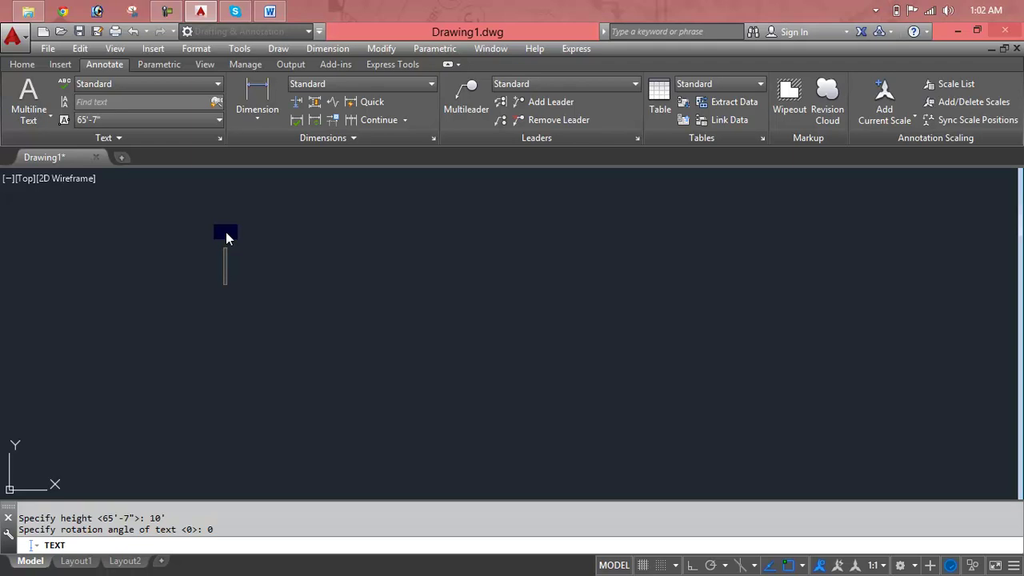
pyautogui.write('hellow')
pyautogui.press('BackSpace')
pyautogui.write('world')
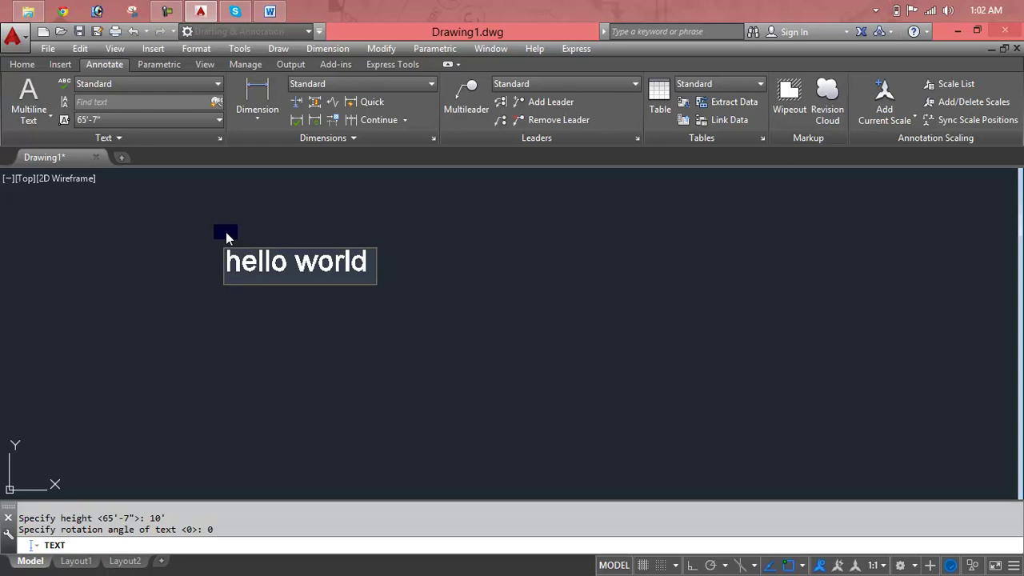
pyautogui.press('Escape')
pyautogui.press('Escape')
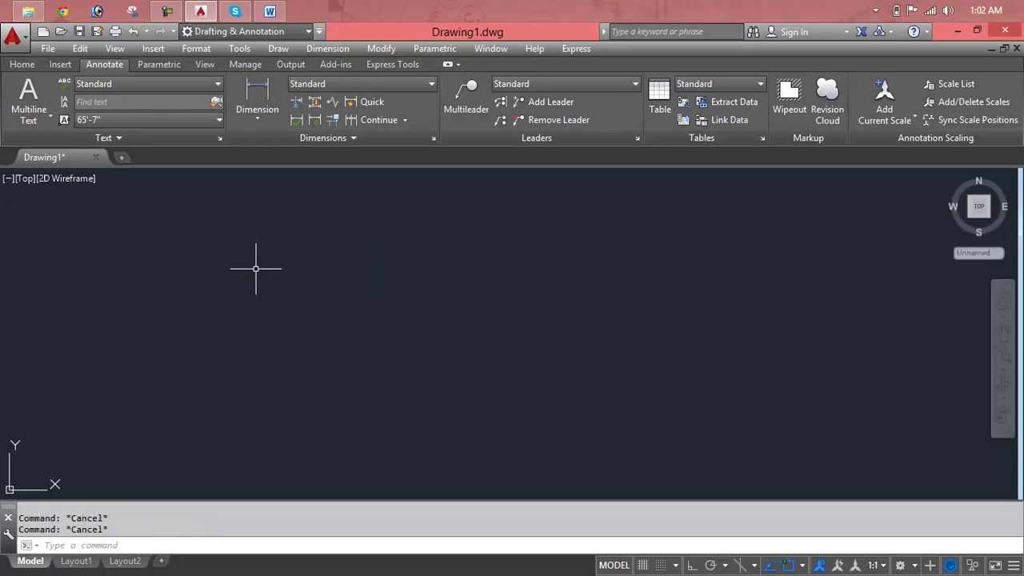
pyautogui.write('tet')
pyautogui.press('Return')
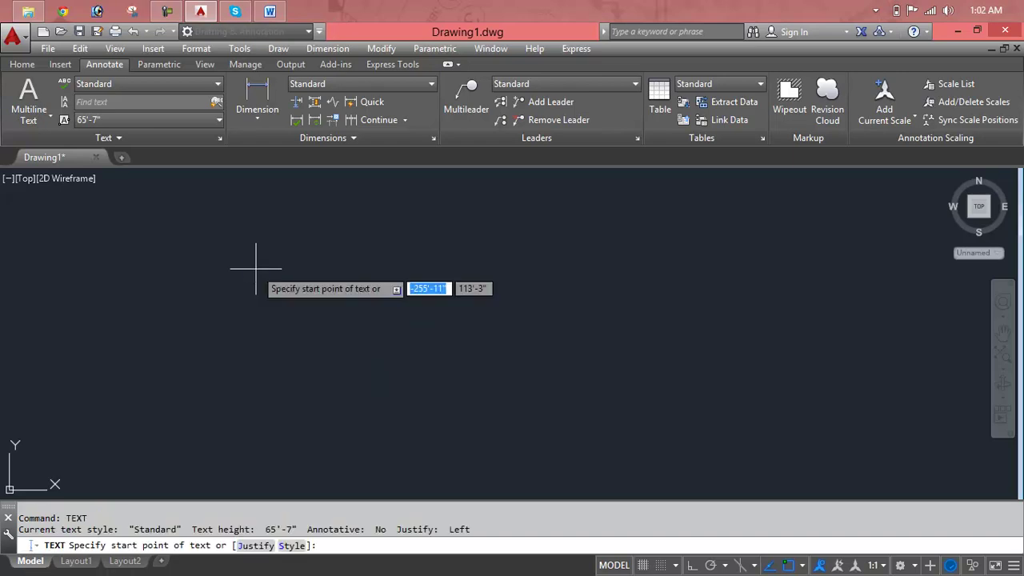
pyautogui.click(256, 268)
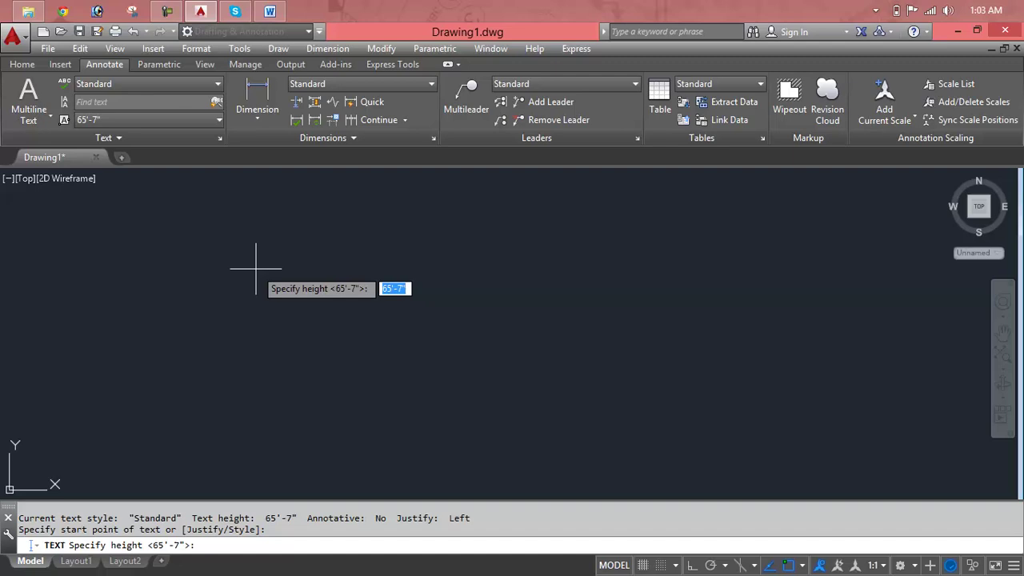
pyautogui.write('5')
pyautogui.press('Return')
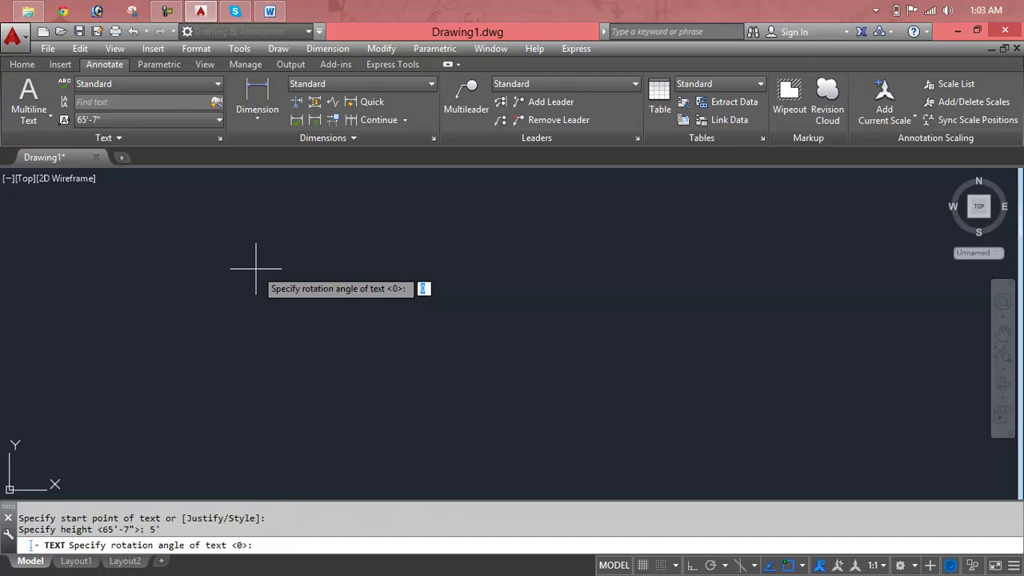
pyautogui.write('45')
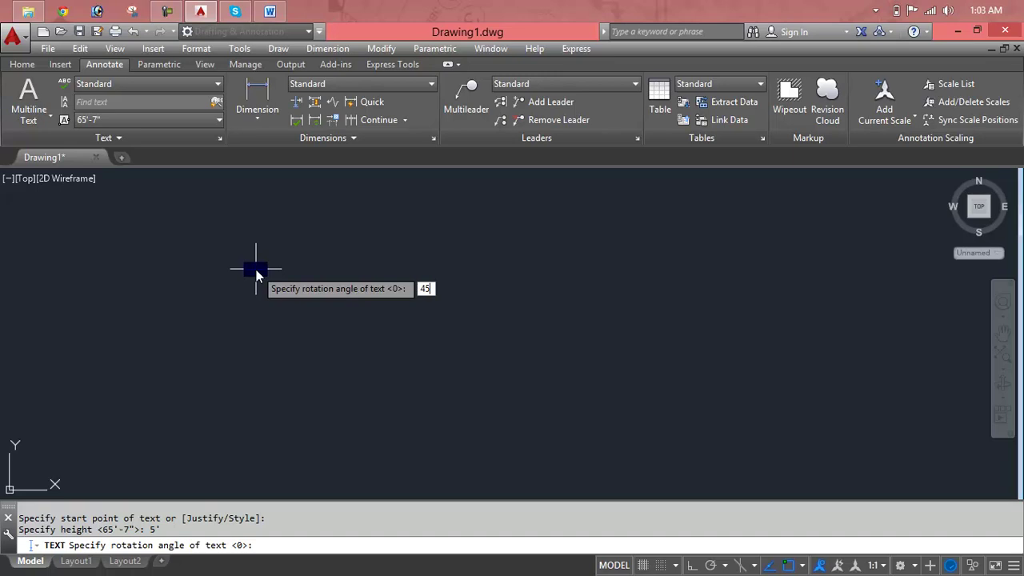
pyautogui.press('Return')
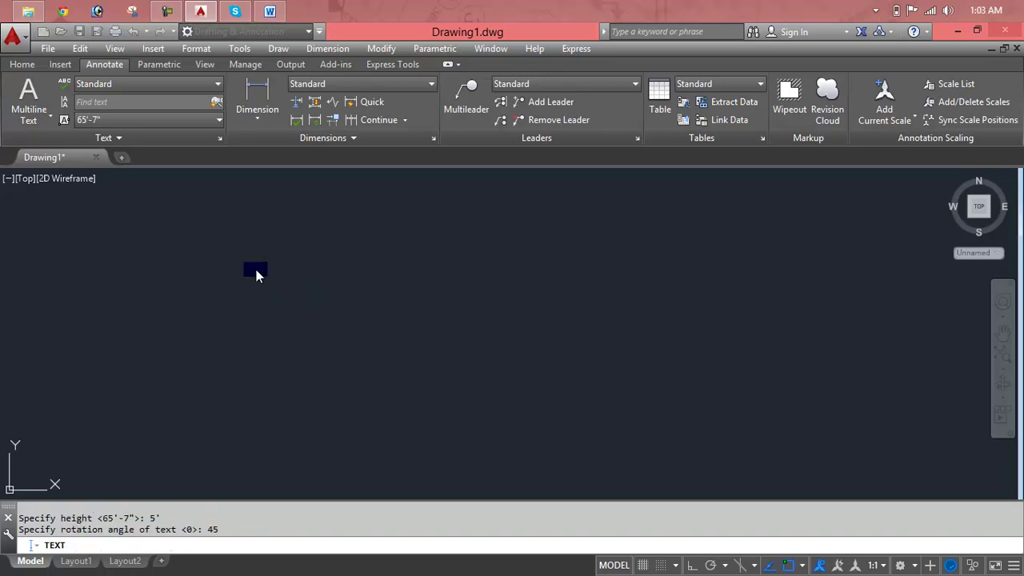
pyautogui.write('hello word')
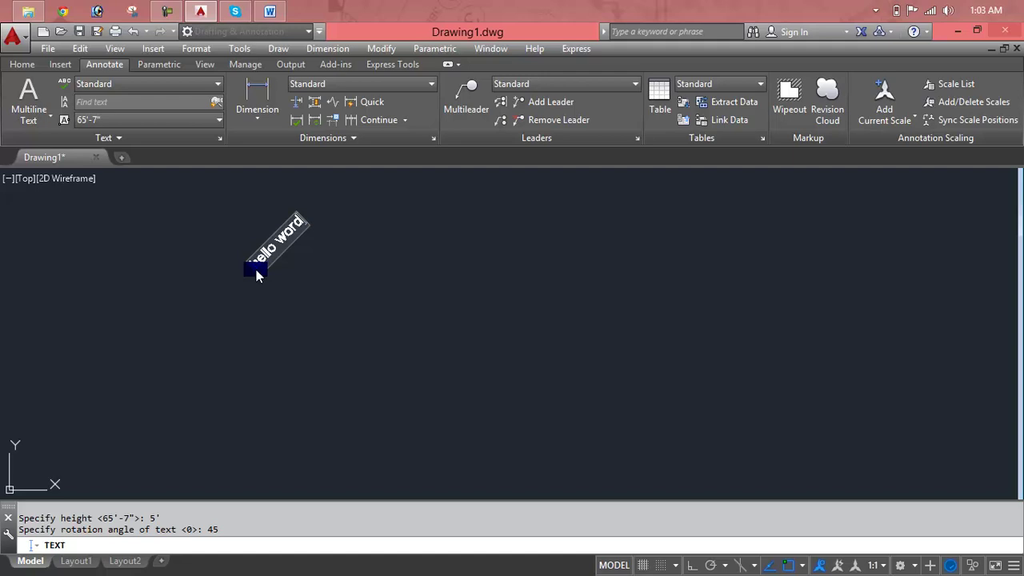
pyautogui.press('BackSpace')
pyautogui.write('ld')
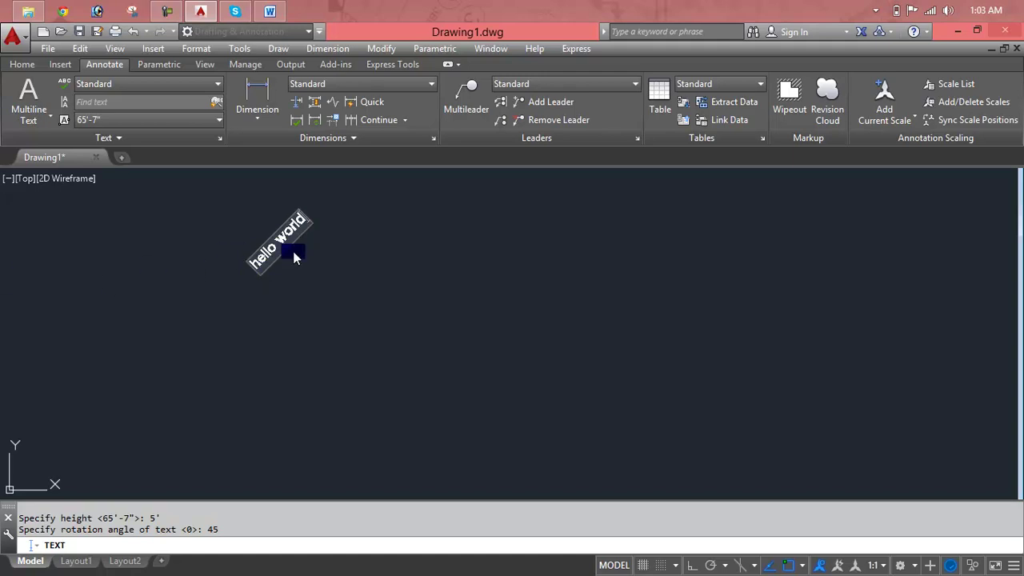
pyautogui.scroll(4, 246, 207)
pyautogui.scroll(2, 247, 207)
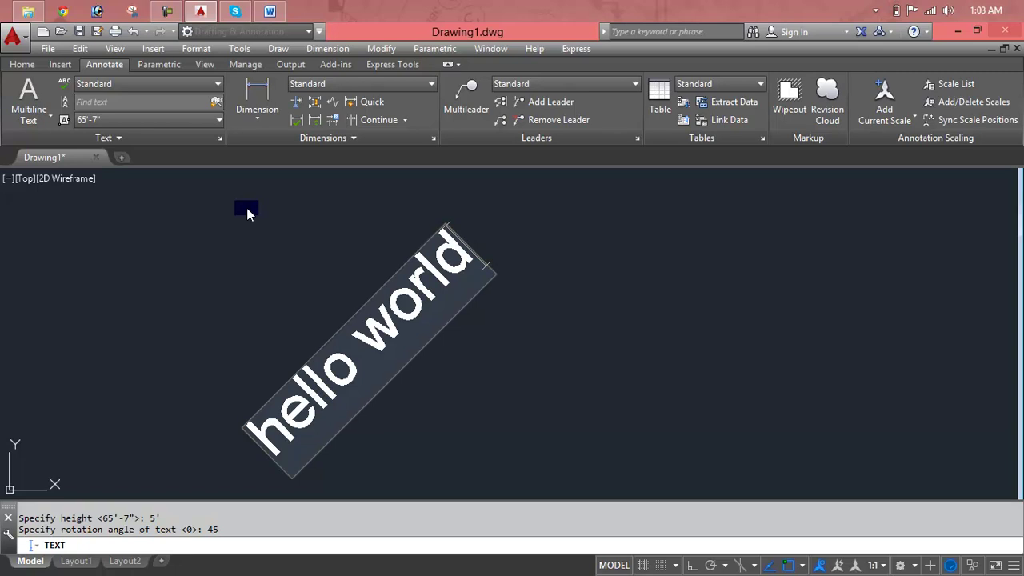
pyautogui.press('Escape')
pyautogui.press('Escape')
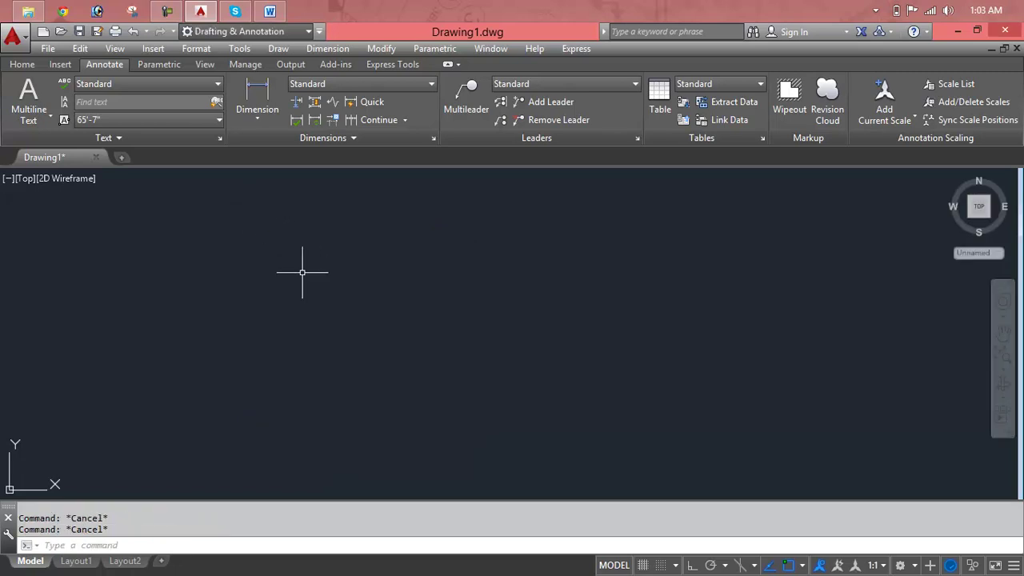
pyautogui.write('text')
pyautogui.press('Return')
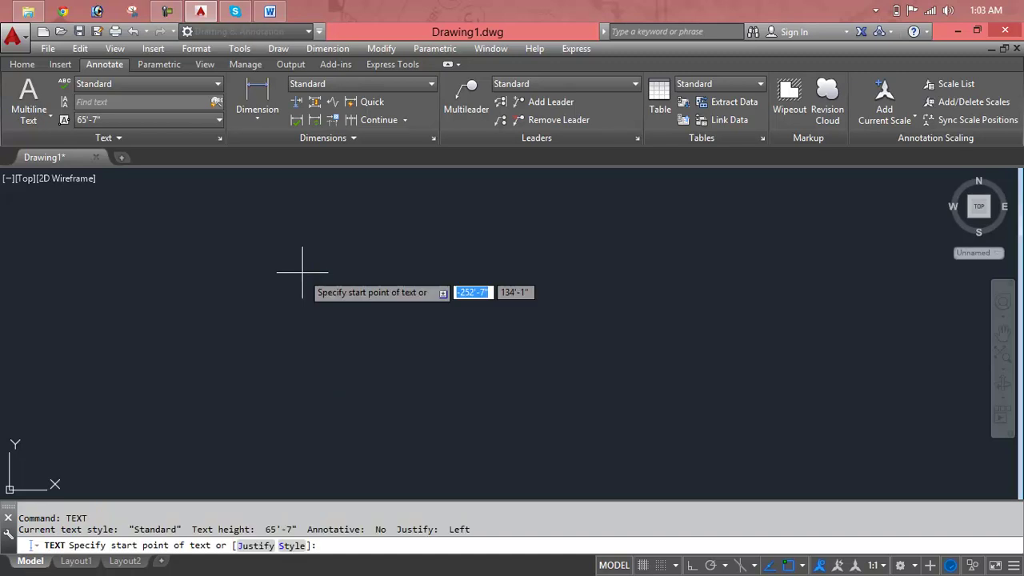
pyautogui.write('1')
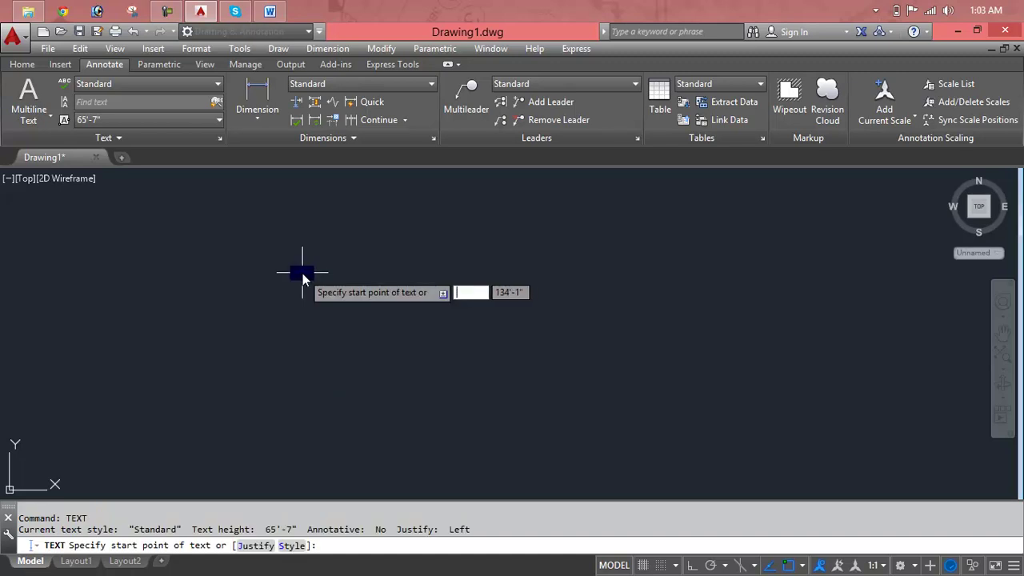
pyautogui.write('0')
pyautogui.press('Escape')
pyautogui.press('Escape')
pyautogui.write('tt')
pyautogui.press('Return')
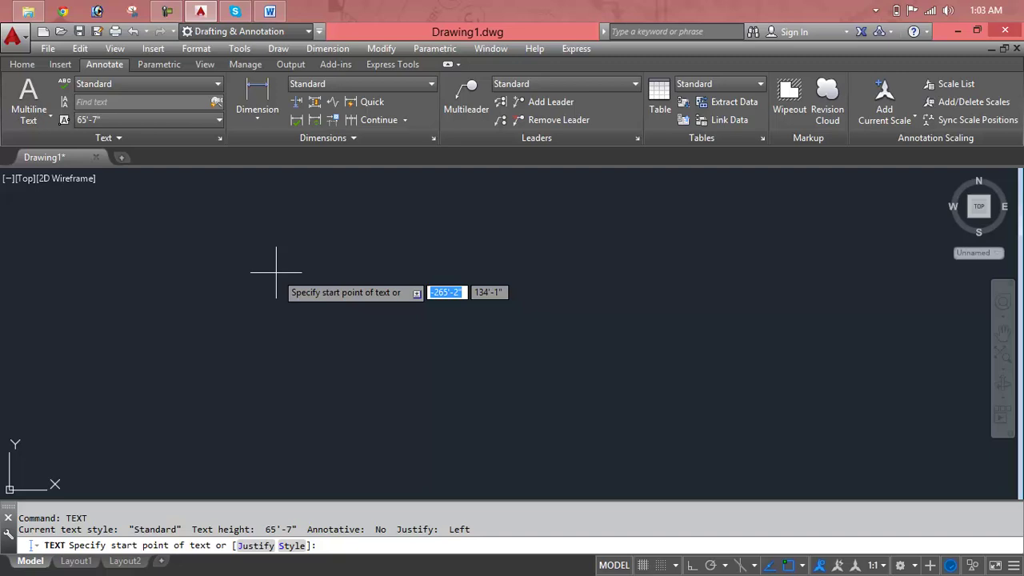
pyautogui.click(275, 273)
pyautogui.write("10'")
pyautogui.press('Return')
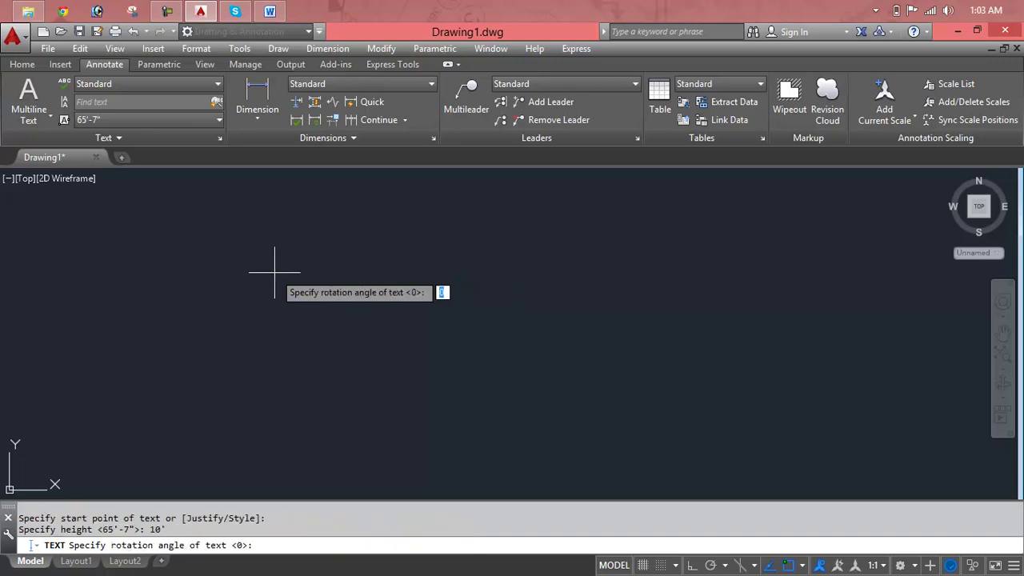
pyautogui.write('0')
pyautogui.press('Return')
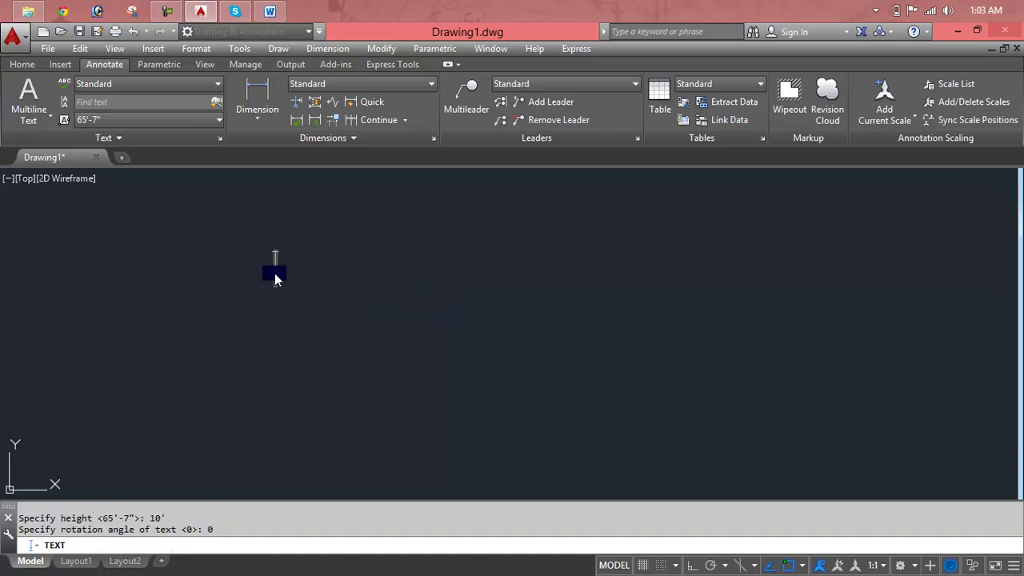
pyautogui.press('Escape')
pyautogui.press('Escape')
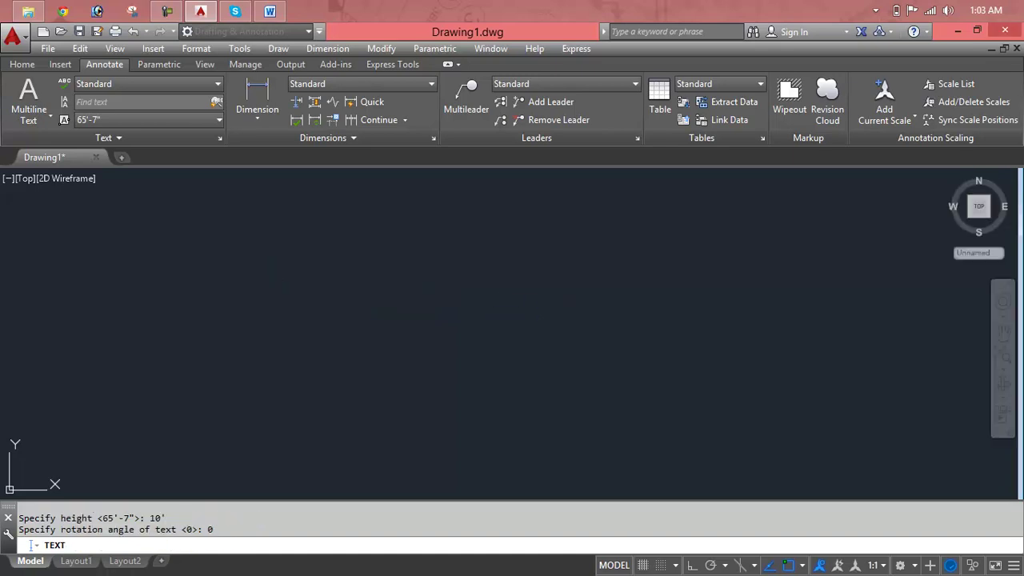
# Start multiline text and pick two corners spanning the drawing to draw the text box.
pyautogui.click(36, 125)
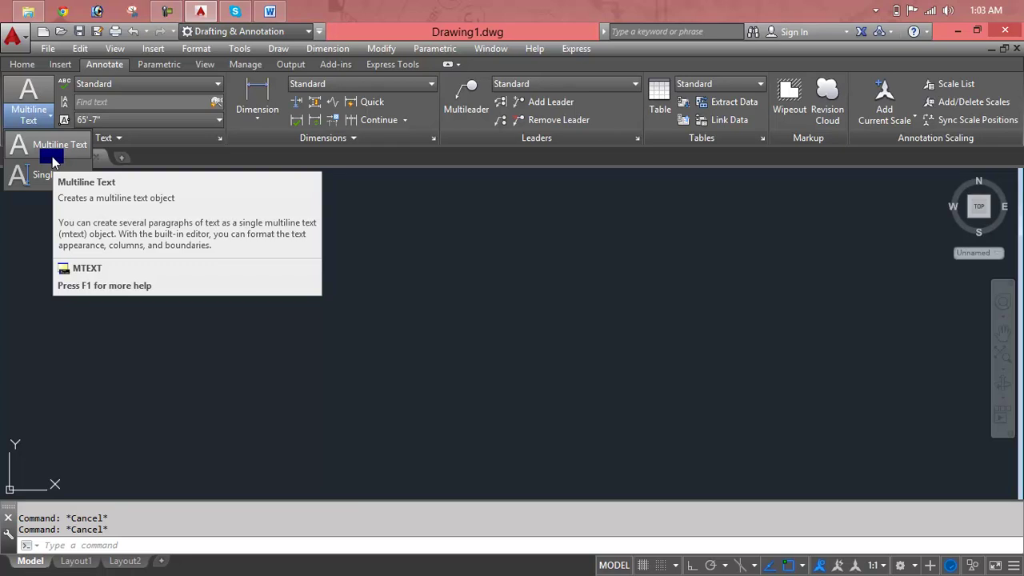
pyautogui.click(496, 366)
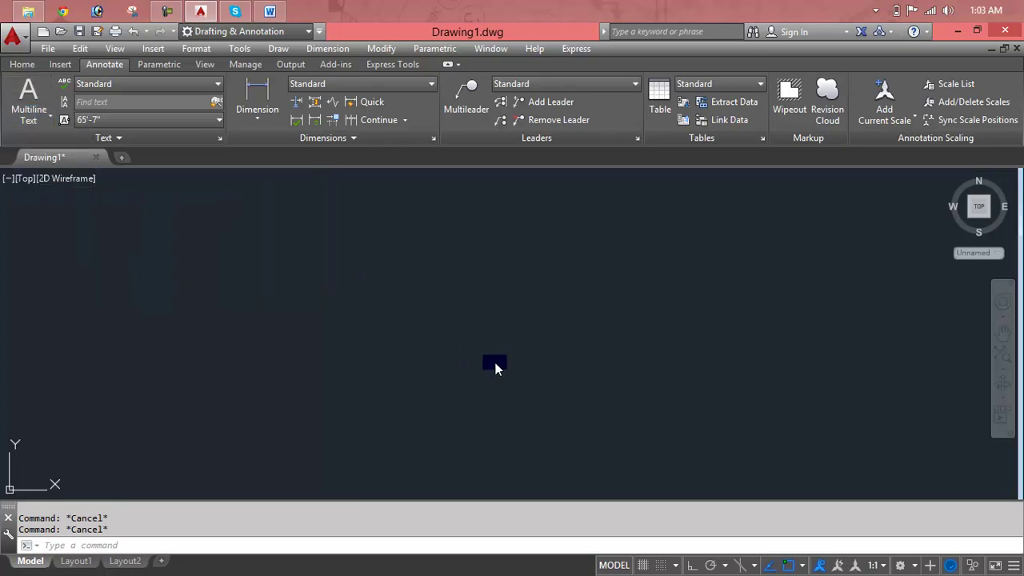
pyautogui.write('y')
pyautogui.write('t')
pyautogui.press('Return')
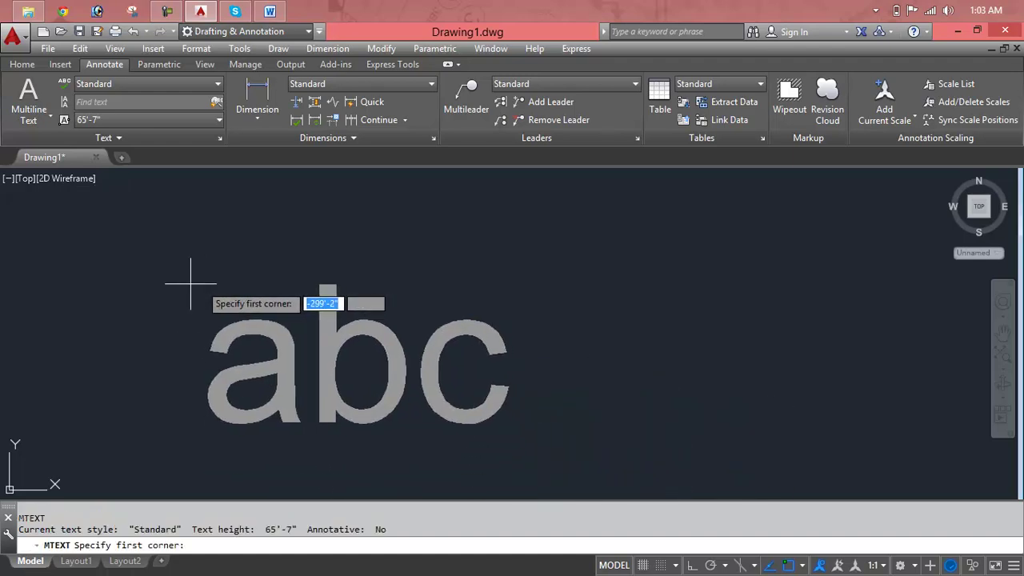
pyautogui.click(154, 227)
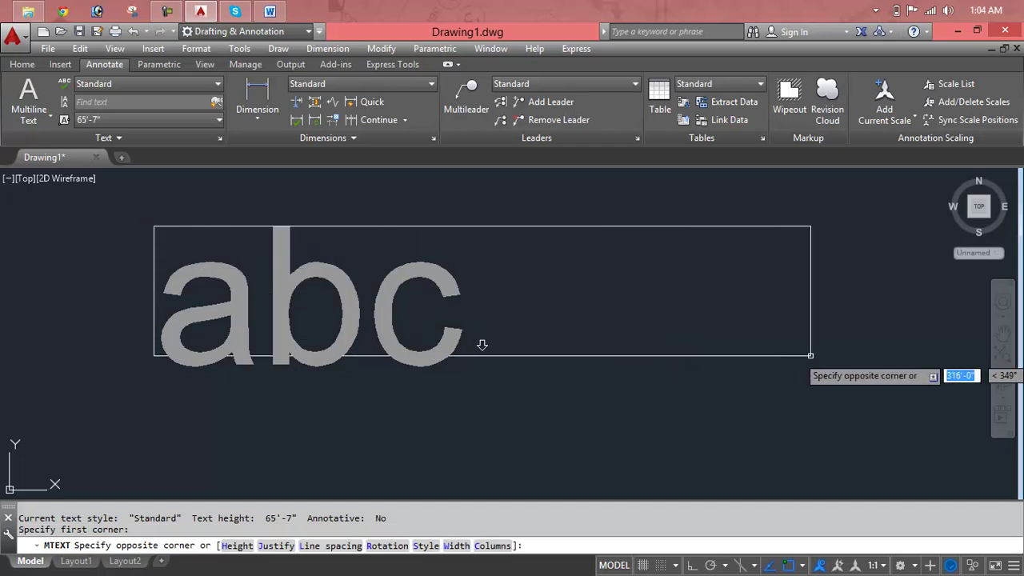
pyautogui.click(702, 400)
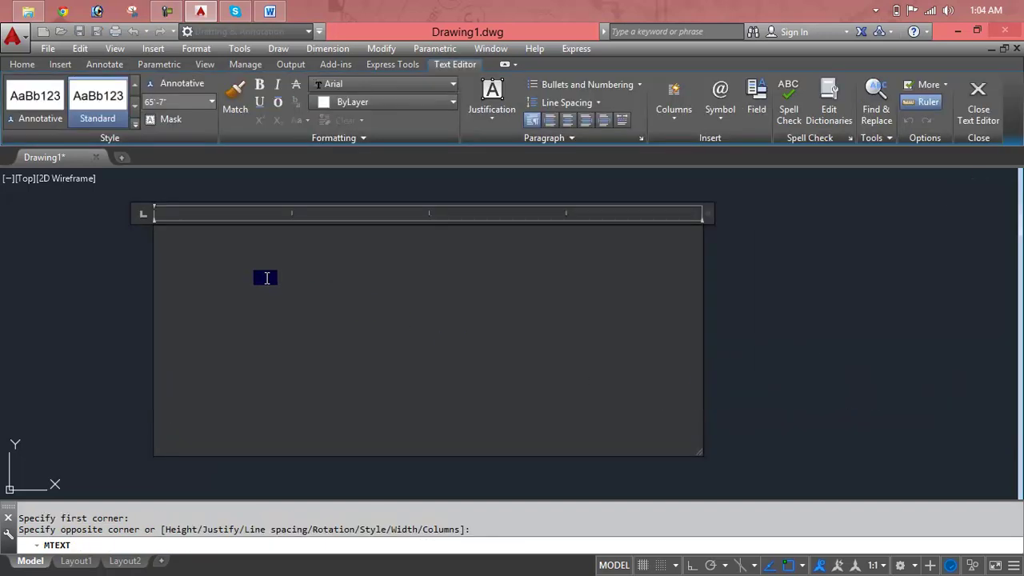
# Enlarge the text box toward the lower right and change its text height to 5'.
pyautogui.scroll(-3, 228, 259)
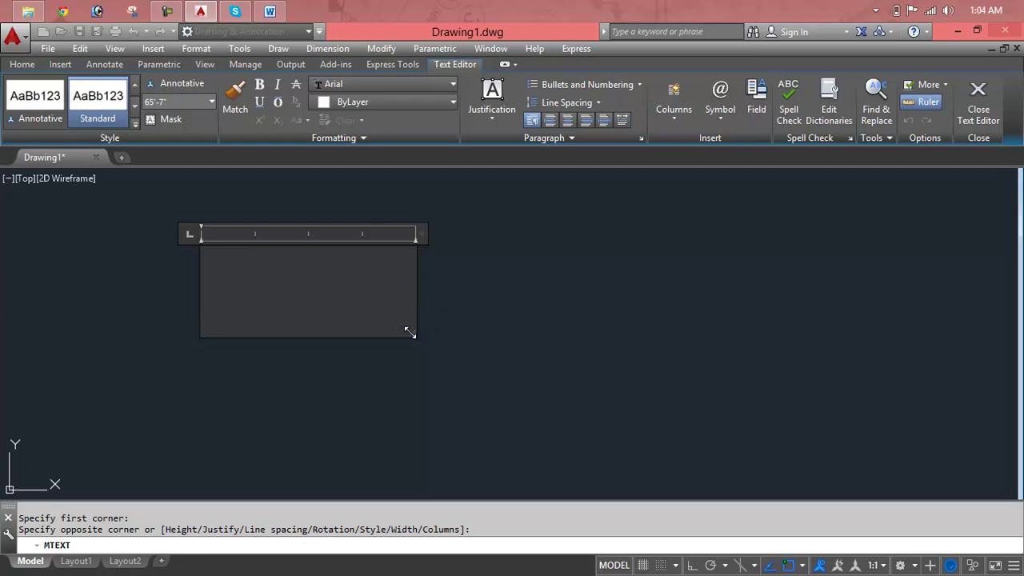
pyautogui.moveTo(408, 332); pyautogui.dragTo(704, 406)
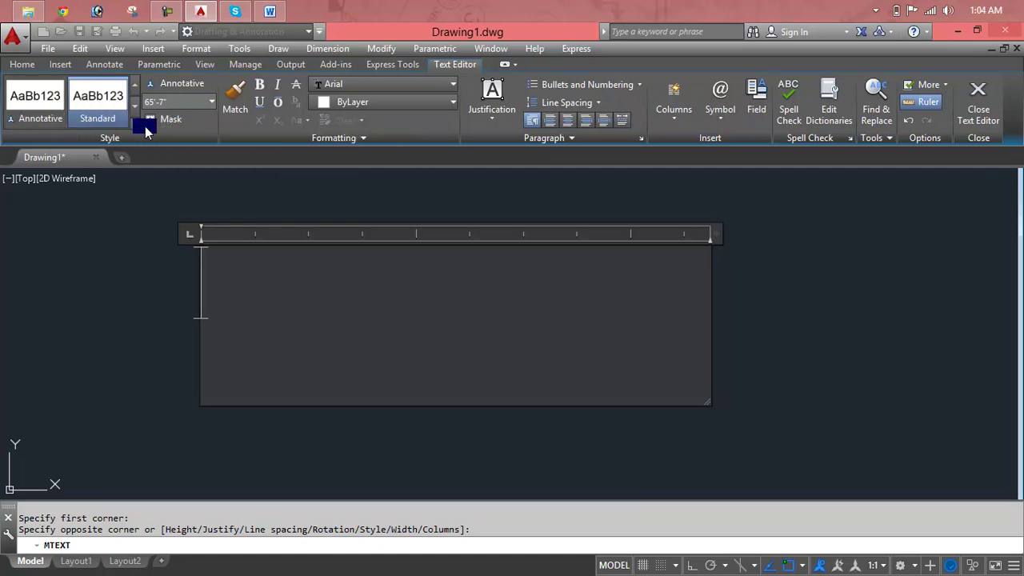
pyautogui.click(171, 102)
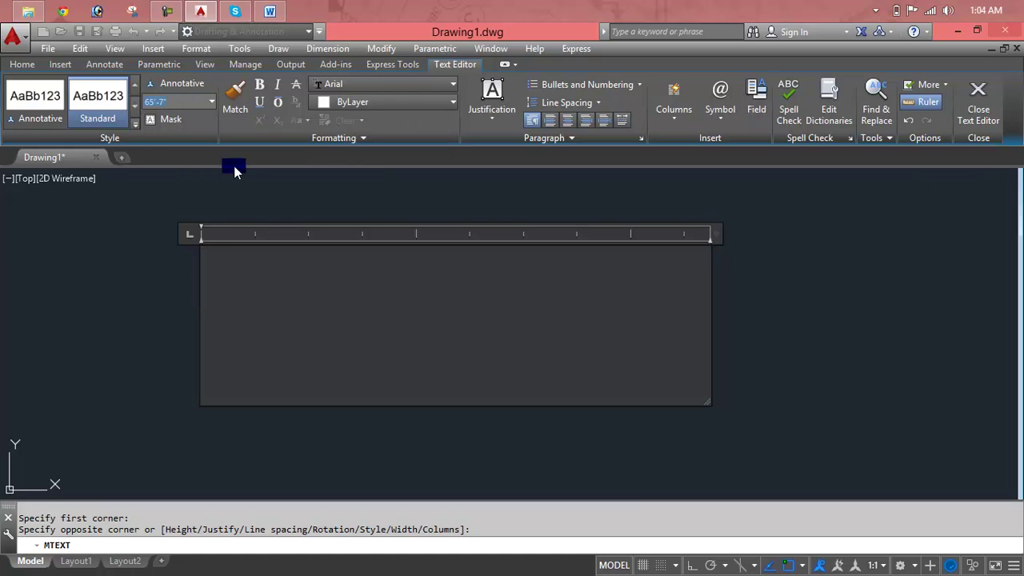
pyautogui.write("5'")
pyautogui.click(200, 296)
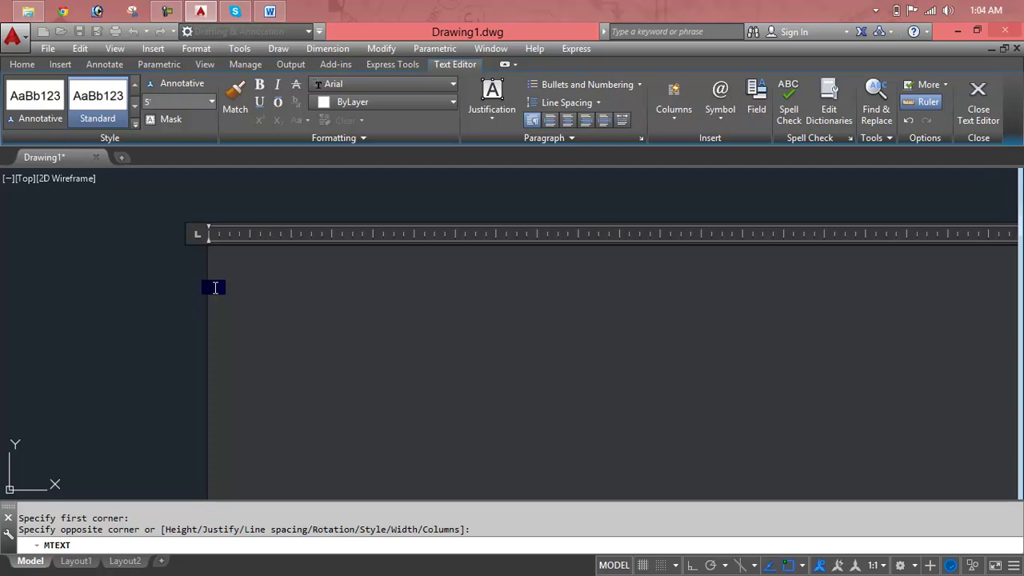
# Replace the typed 'hello word' with 'hello world', dismissing the copy warning and staying in the editor.
pyautogui.write('hello ')
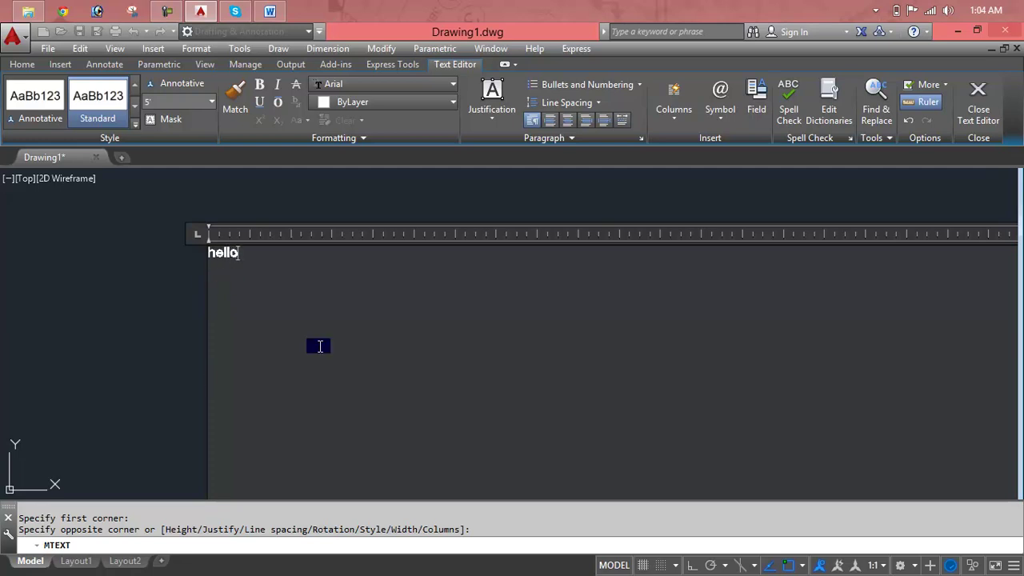
pyautogui.write('word')
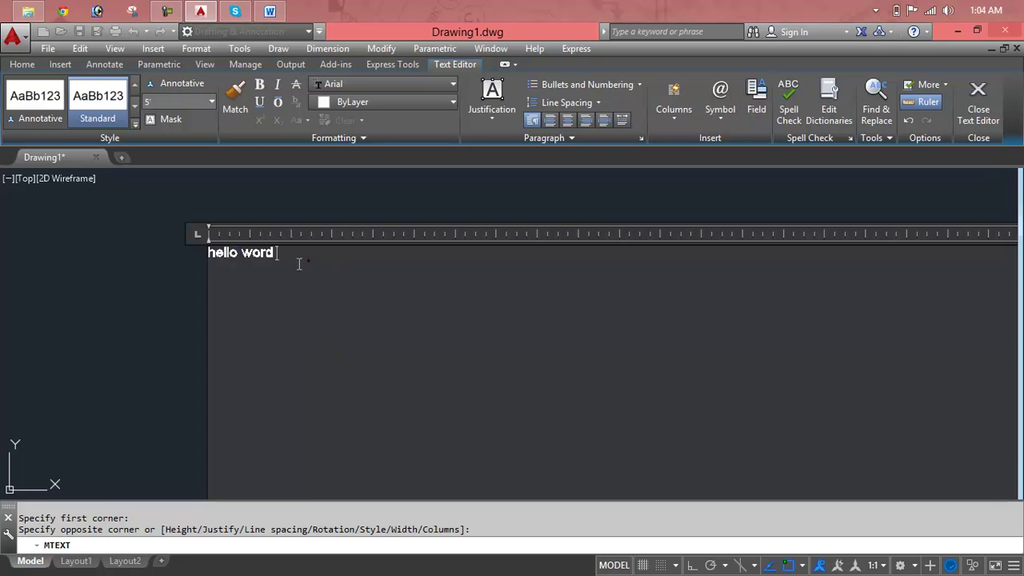
pyautogui.moveTo(310, 262); pyautogui.dragTo(195, 259)
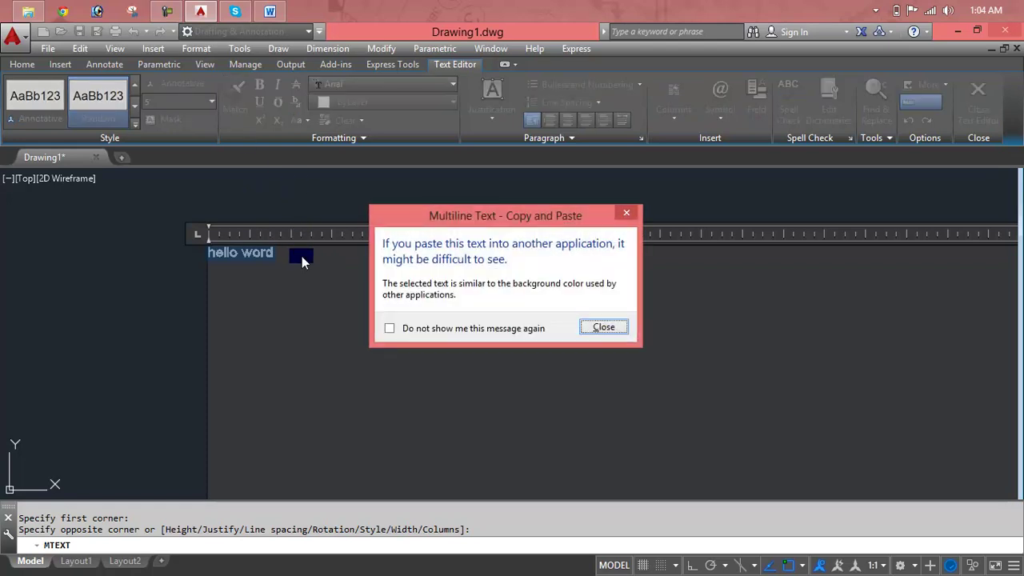
pyautogui.click(468, 329)
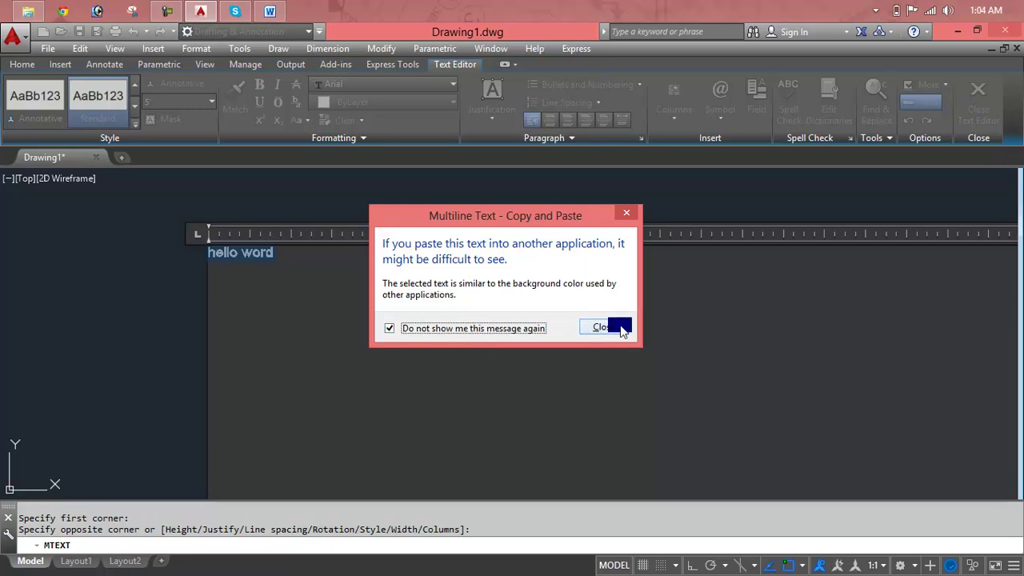
pyautogui.click(627, 216)
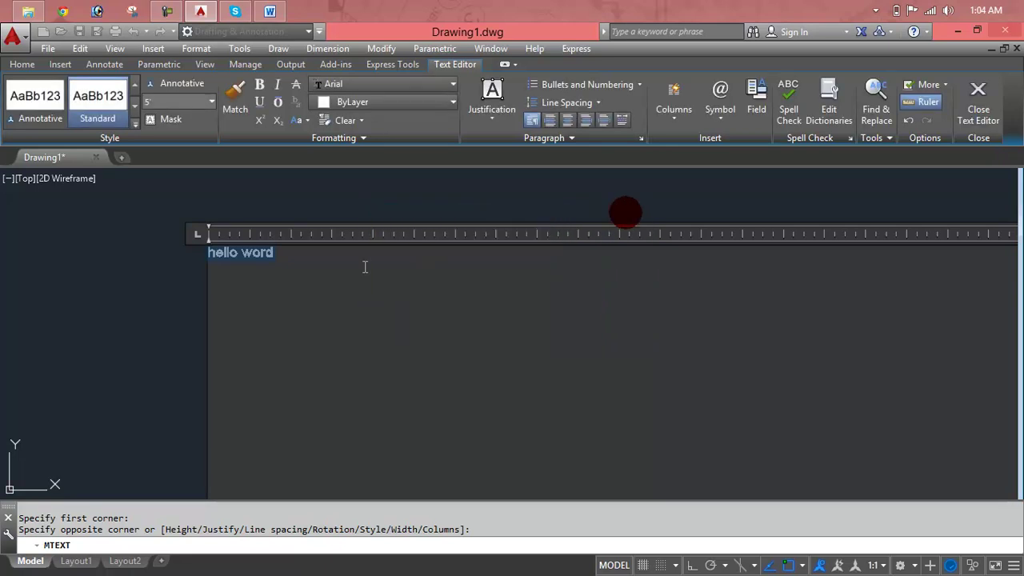
pyautogui.click(331, 263)
pyautogui.moveTo(311, 256); pyautogui.dragTo(197, 254)
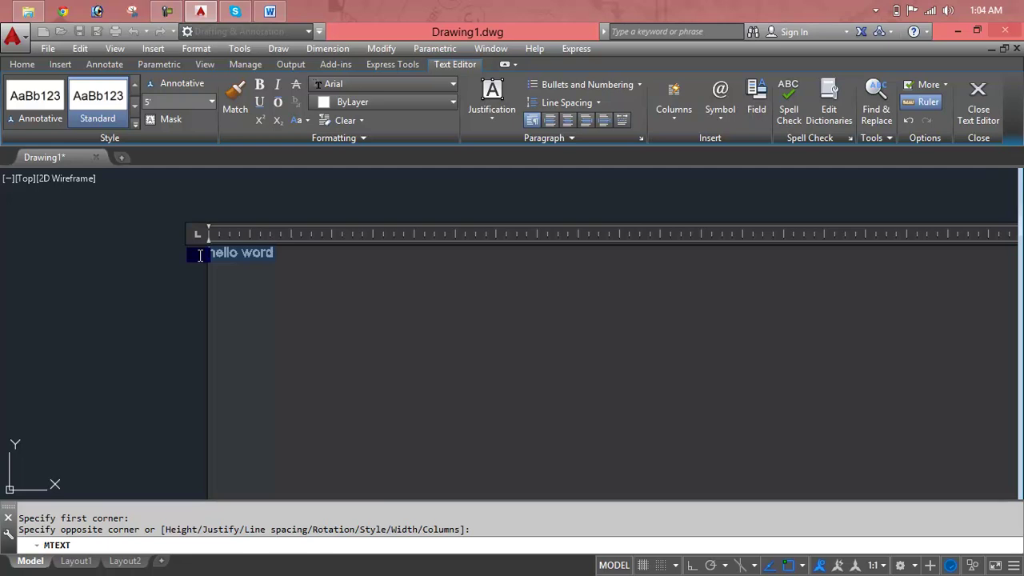
pyautogui.write('cp')
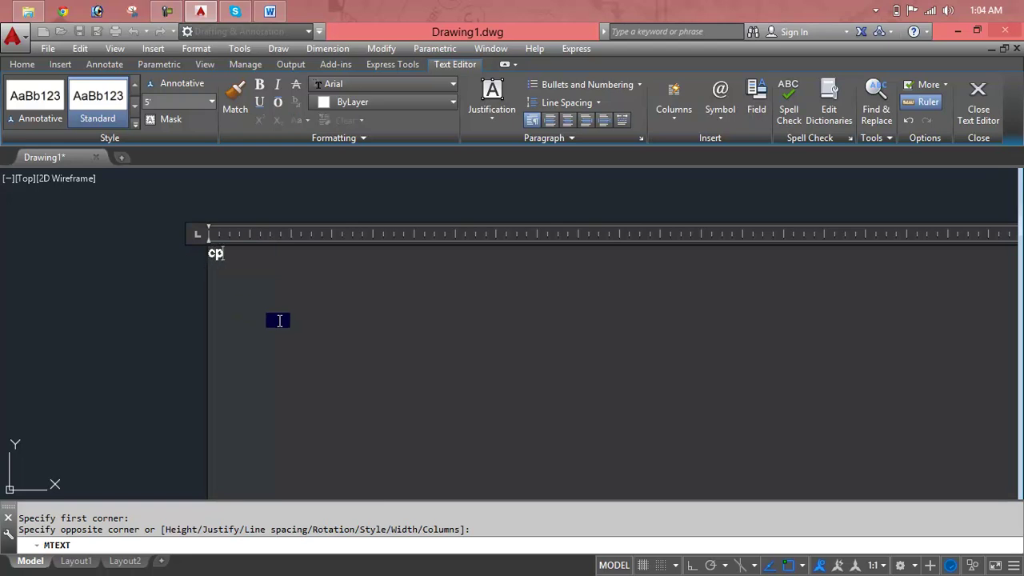
pyautogui.press('BackSpace')
pyautogui.press('BackSpace')
pyautogui.press('Escape')
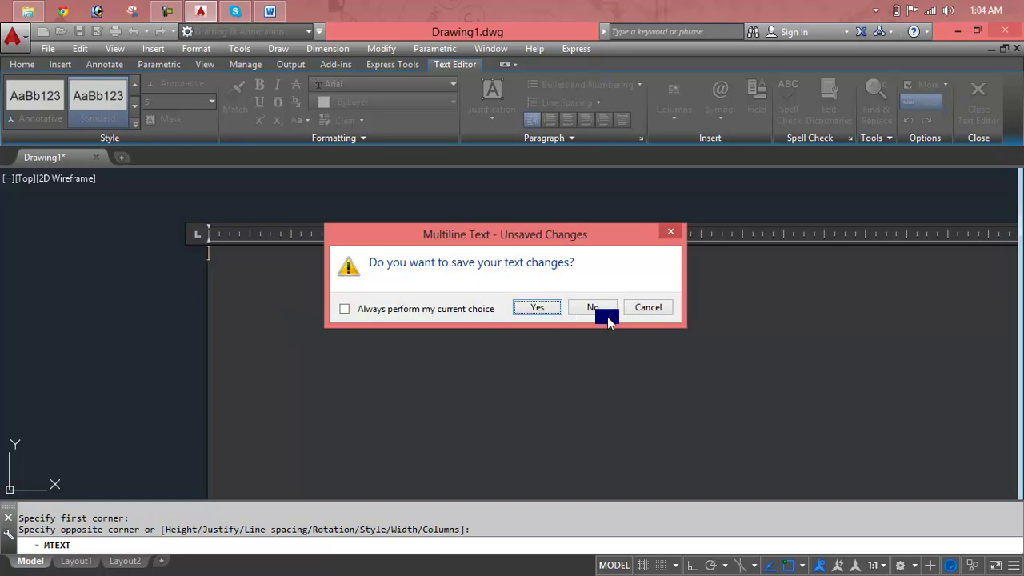
pyautogui.click(662, 309)
pyautogui.write('hello wor')
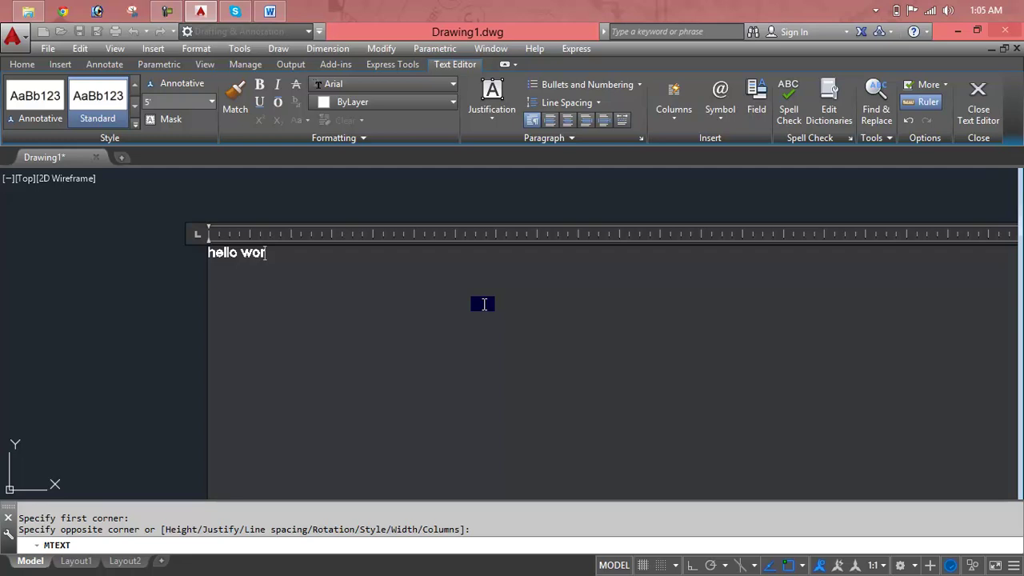
pyautogui.write('ld')
# Copy 'hello world' to the clipboard, turning off the copy warning.
pyautogui.moveTo(320, 263); pyautogui.dragTo(182, 261)
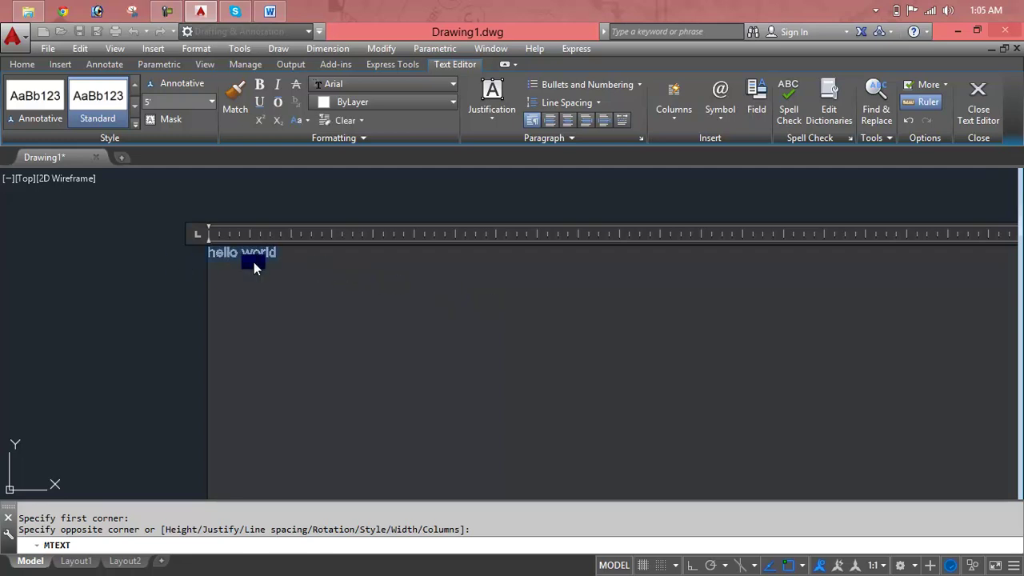
pyautogui.rightClick(253, 258)
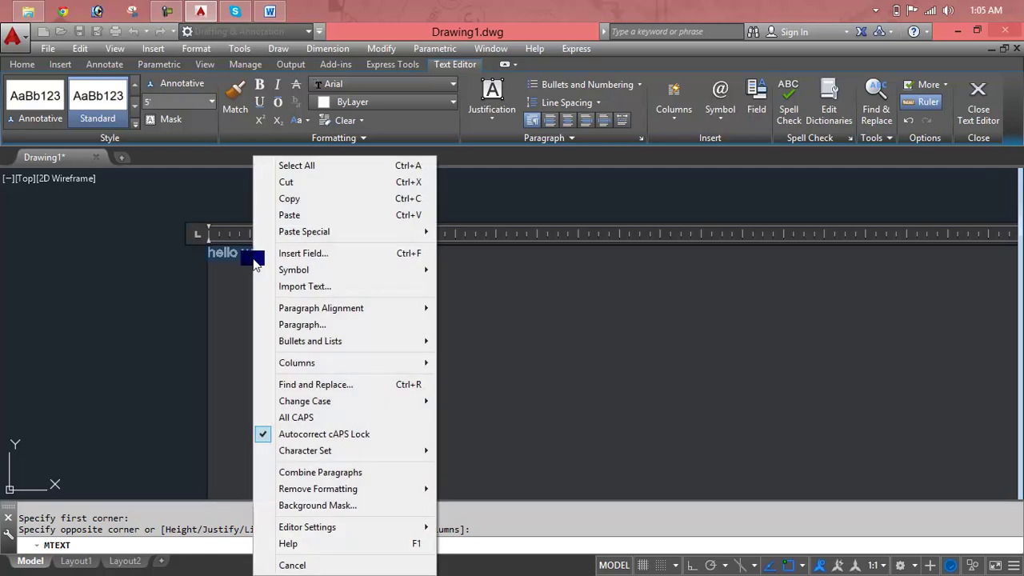
pyautogui.click(297, 199)
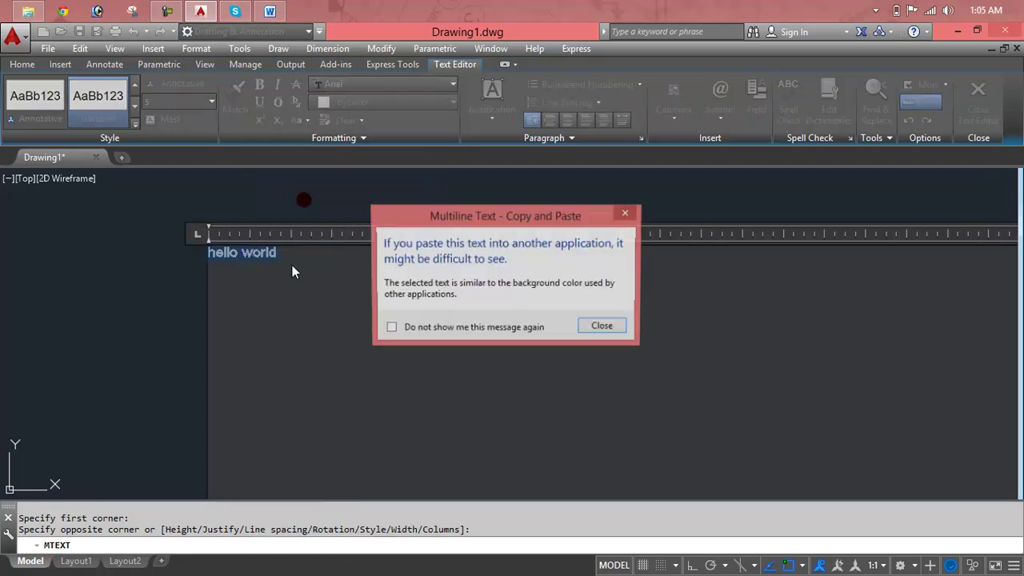
pyautogui.click(390, 328)
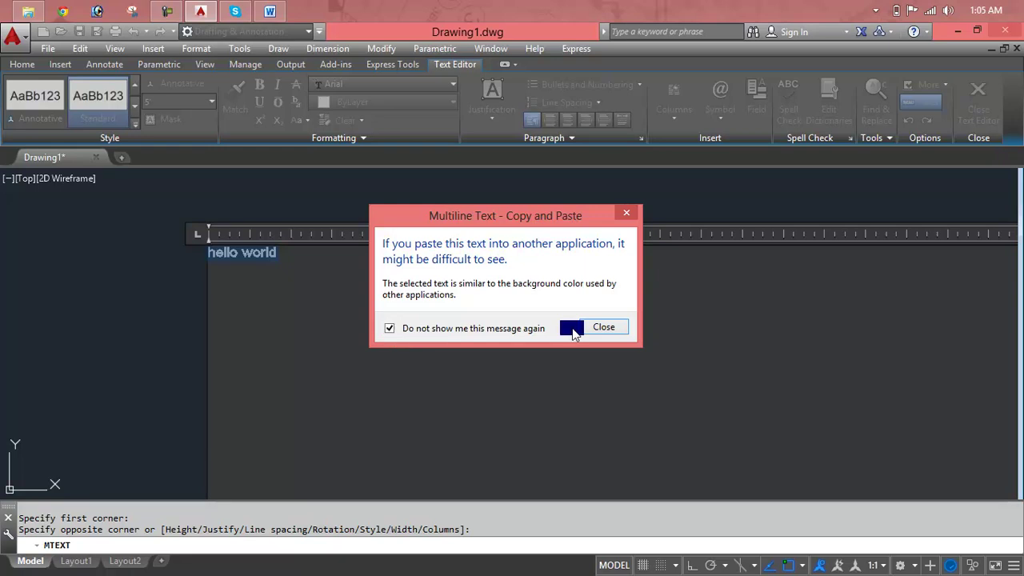
pyautogui.click(585, 333)
# Paste 'hello world' after the first line's text and onto three new lines.
pyautogui.click(364, 258)
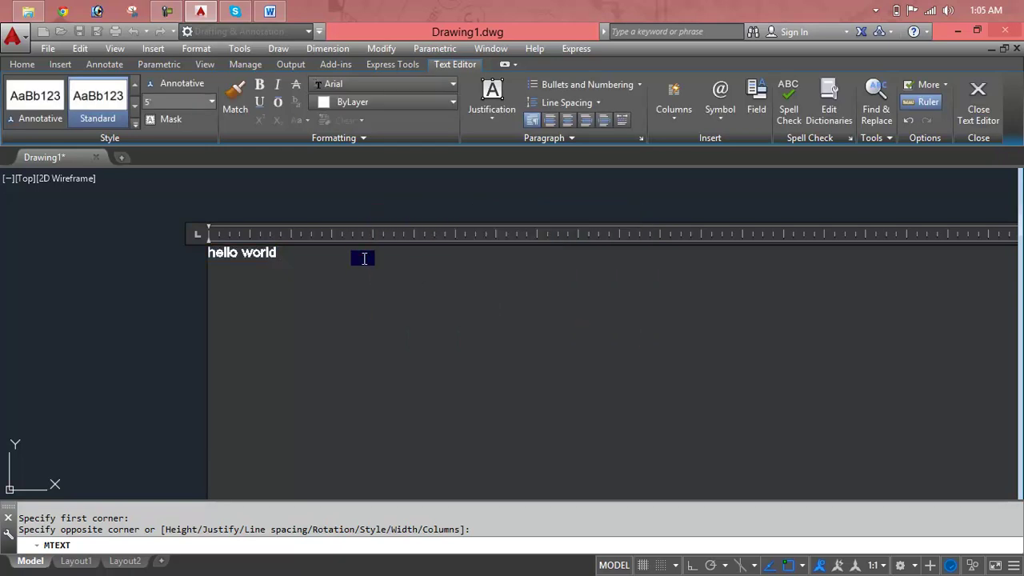
pyautogui.hotkey('ctrl', 'v')
pyautogui.press('Return')
pyautogui.hotkey('ctrl', 'v')
pyautogui.press('Return')
pyautogui.hotkey('ctrl', 'v')
pyautogui.press('Return')
pyautogui.hotkey('ctrl', 'v')
pyautogui.press('Return')
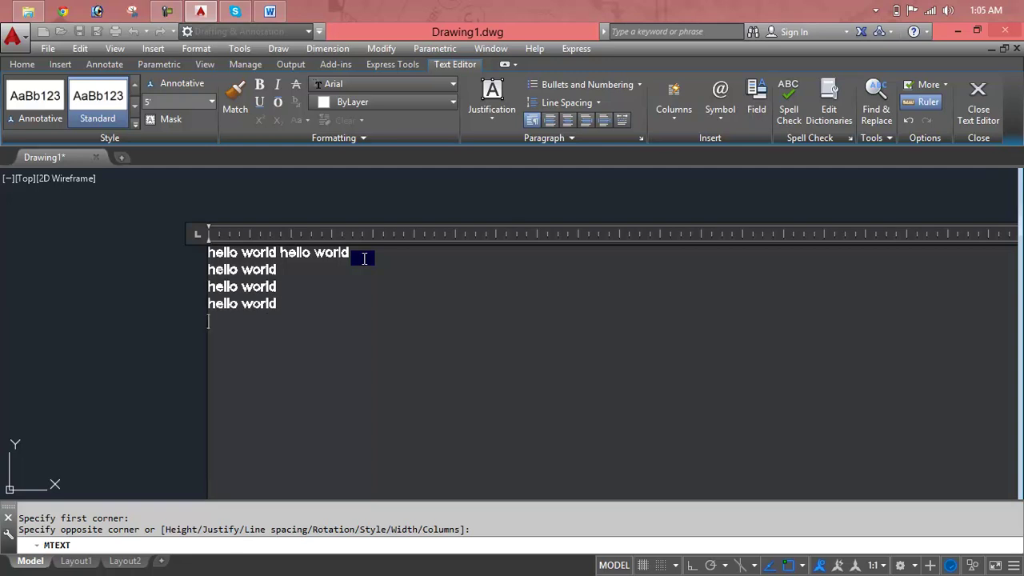
pyautogui.hotkey('ctrl', 'v')
pyautogui.press('Return')
pyautogui.hotkey('ctrl', 'v')
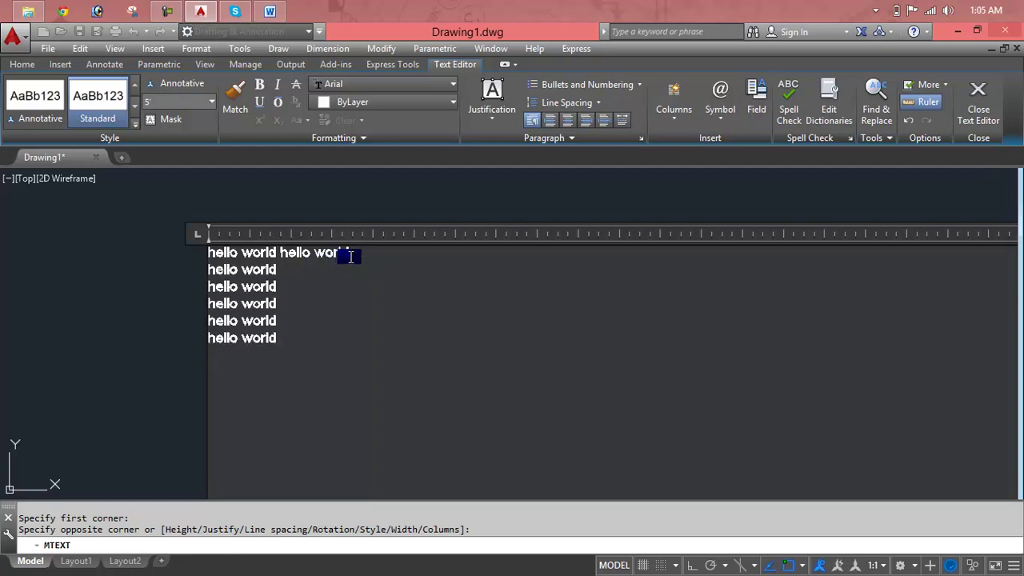
# Make the first line bold, set its font to Arial Narrow, and underline it.
pyautogui.moveTo(350, 256); pyautogui.dragTo(192, 252)
pyautogui.click(237, 100)
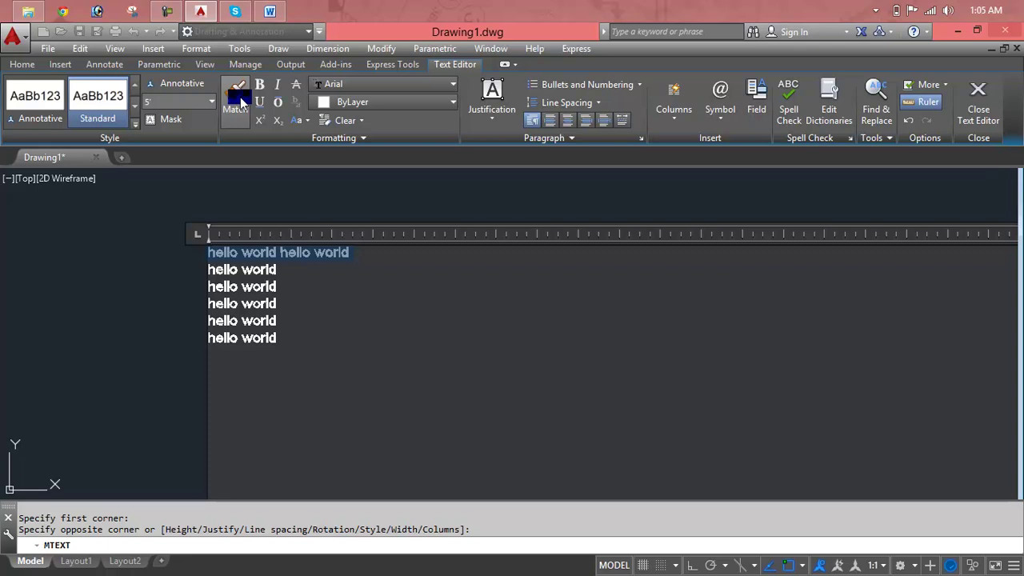
pyautogui.click(258, 85)
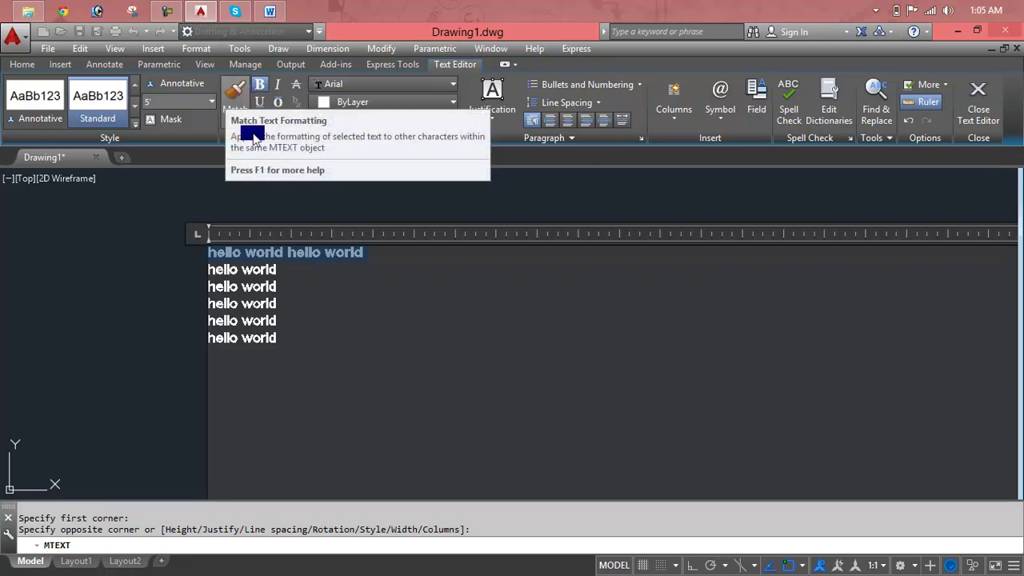
pyautogui.click(368, 84)
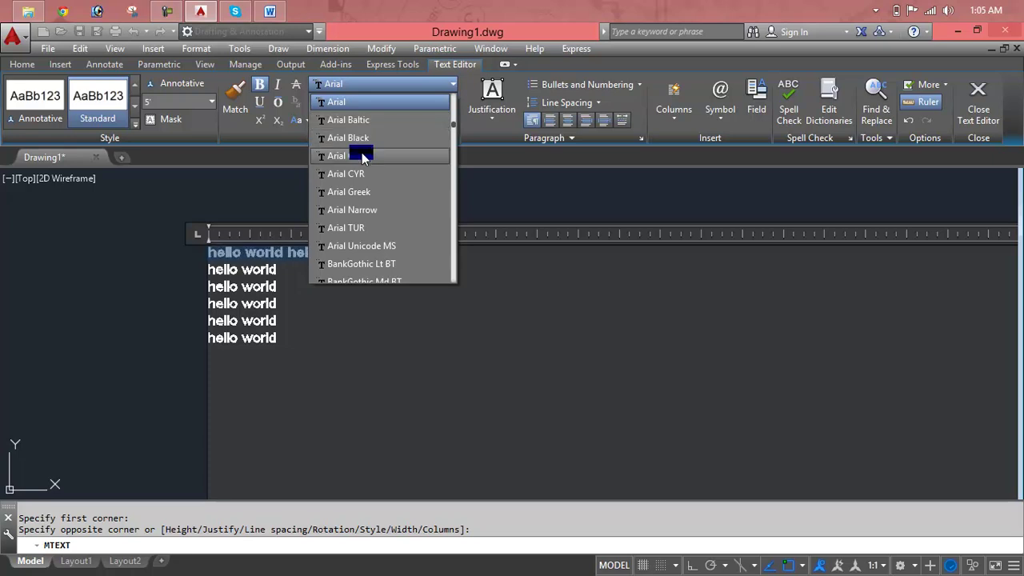
pyautogui.click(368, 210)
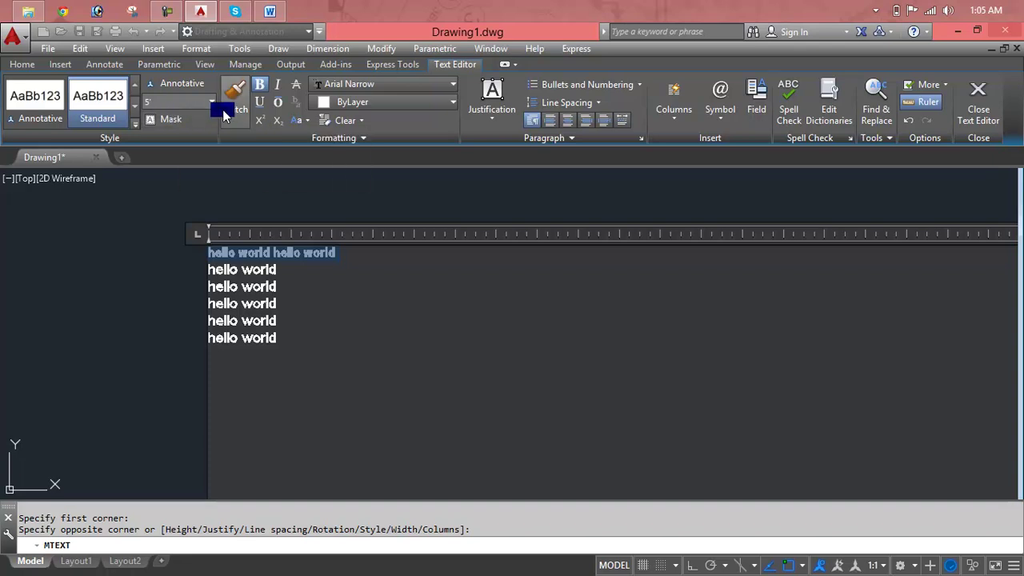
pyautogui.click(259, 101)
pyautogui.click(383, 305)
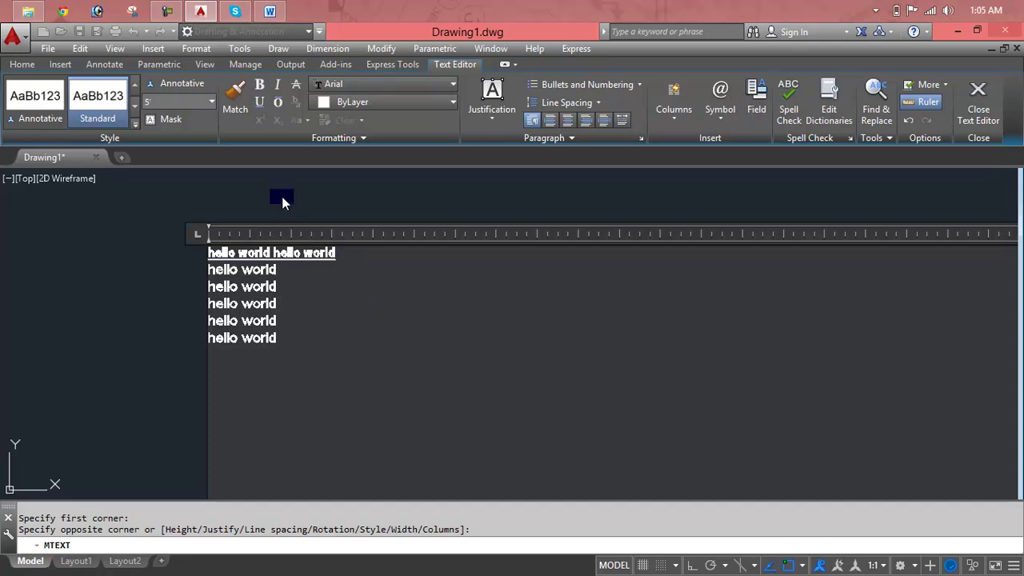
# Match the first line's formatting onto lines 2–6, then undo it.
pyautogui.moveTo(340, 256); pyautogui.dragTo(211, 252)
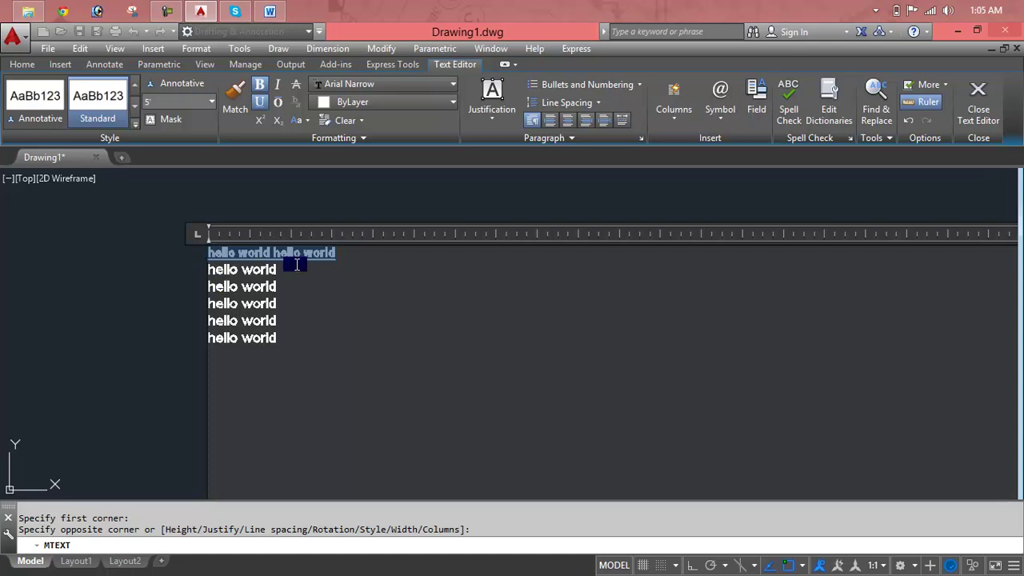
pyautogui.click(227, 112)
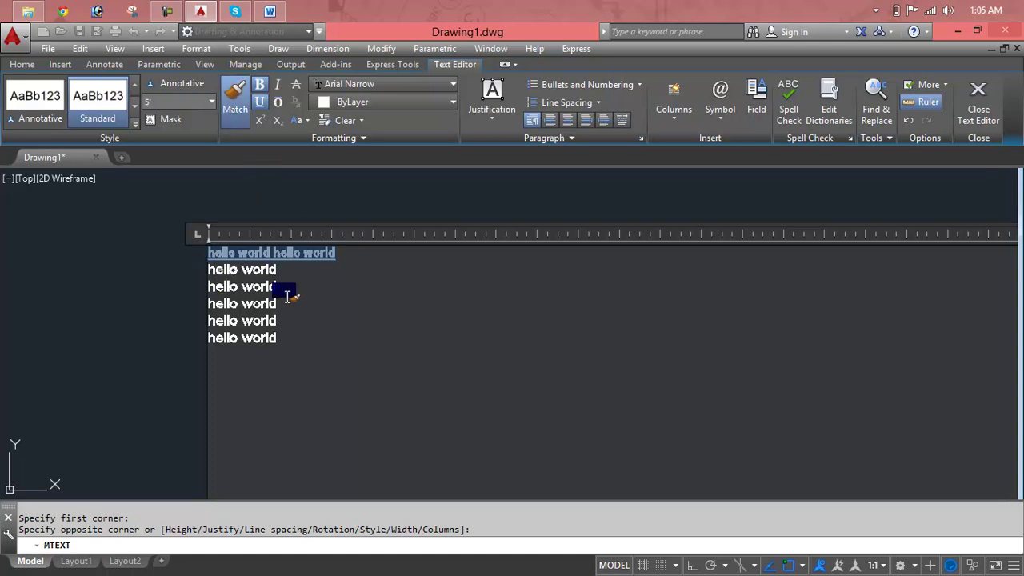
pyautogui.click(285, 338)
pyautogui.moveTo(283, 339); pyautogui.dragTo(203, 272)
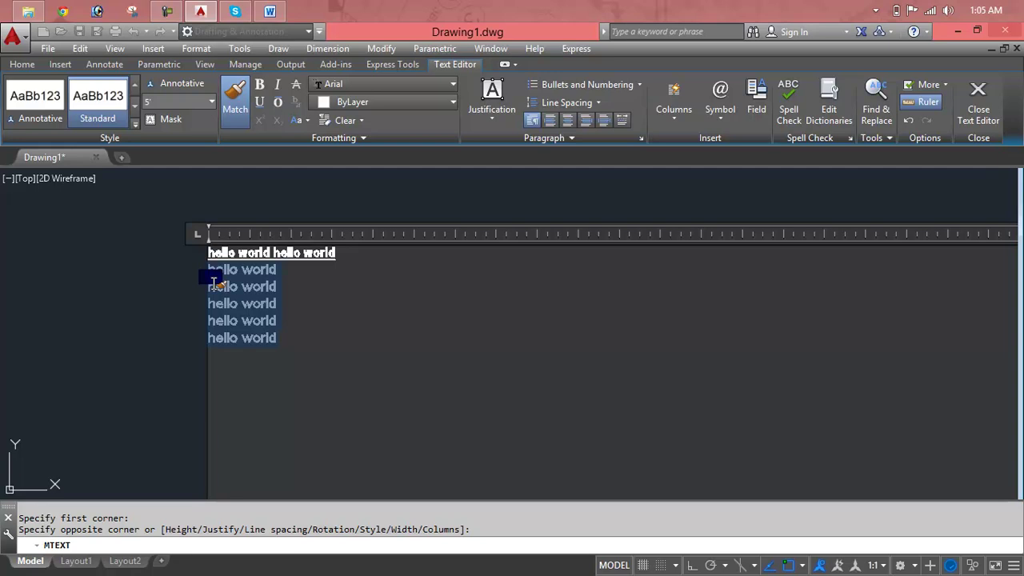
pyautogui.click(330, 358)
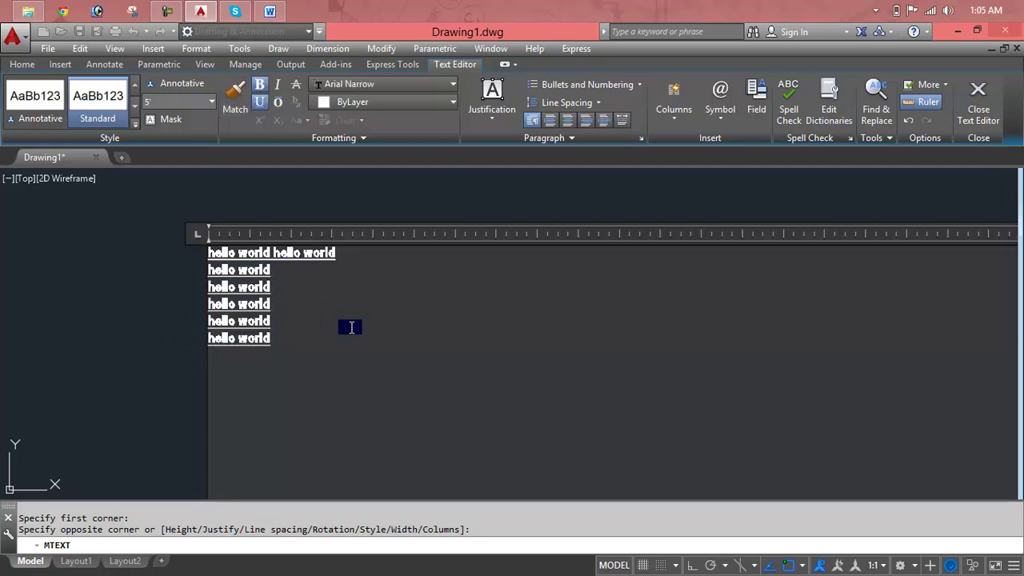
pyautogui.hotkey('ctrl', 'z')
pyautogui.hotkey('ctrl', 'z')
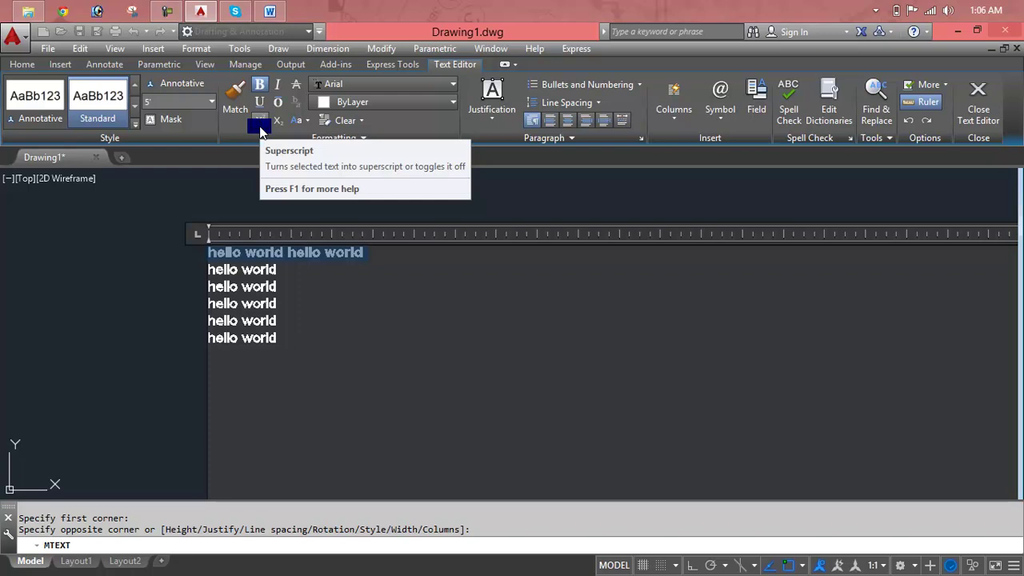
# Make the first line italic, try then remove strikethrough, and keep it underlined.
pyautogui.click(286, 90)
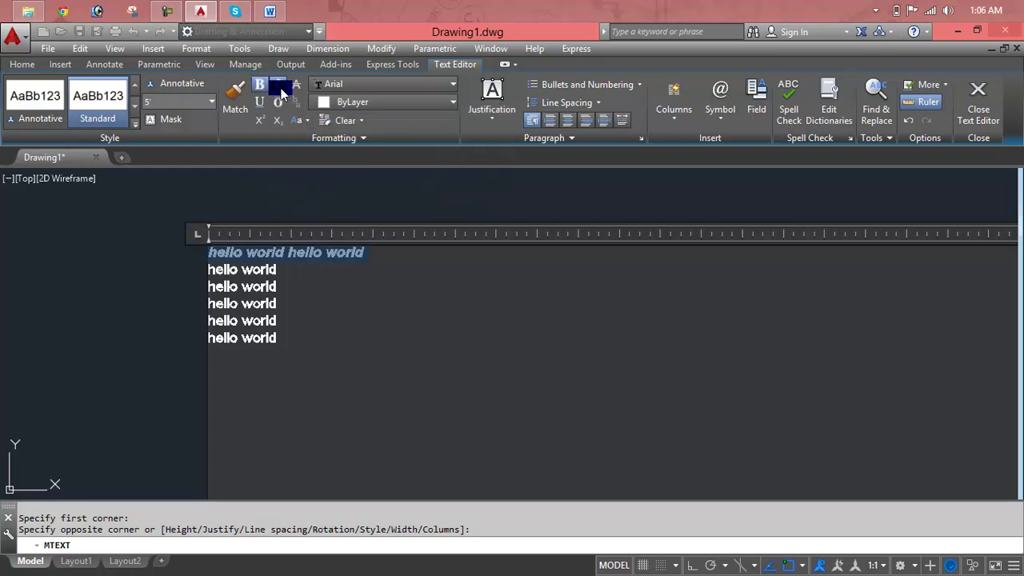
pyautogui.scroll(2, 308, 249)
pyautogui.scroll(2, 312, 247)
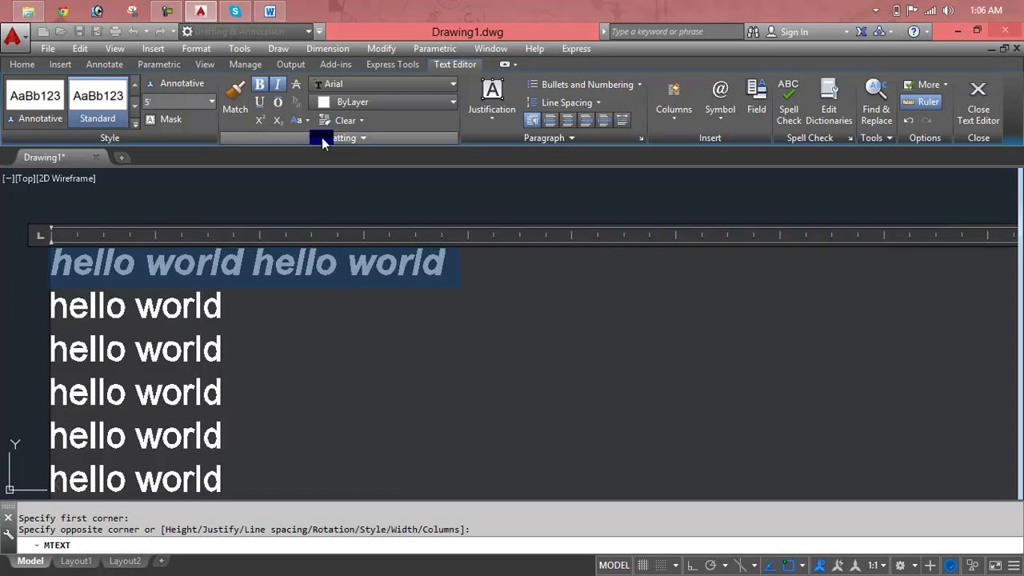
pyautogui.click(291, 90)
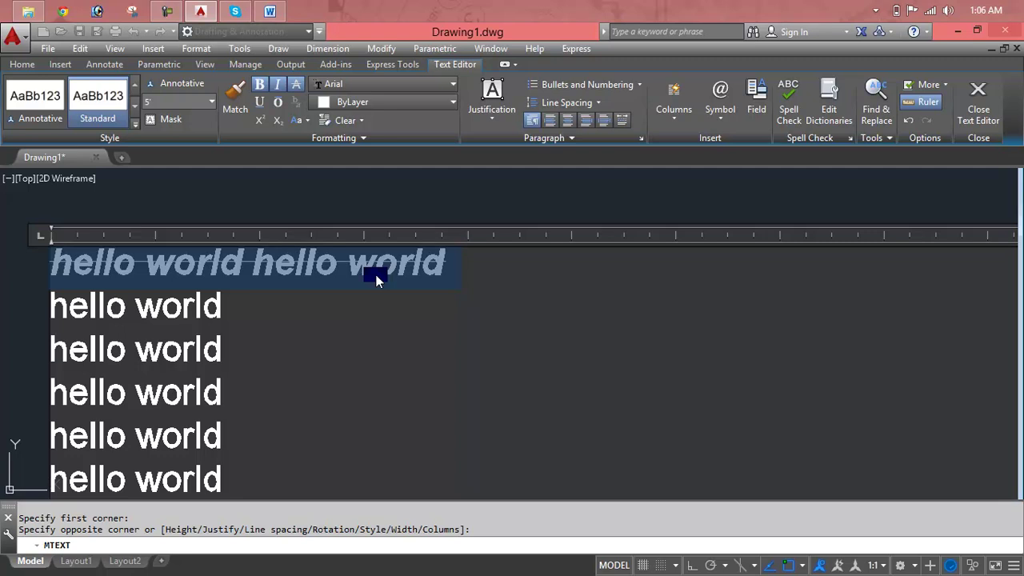
pyautogui.moveTo(461, 270); pyautogui.dragTo(25, 266)
pyautogui.click(297, 86)
pyautogui.click(260, 102)
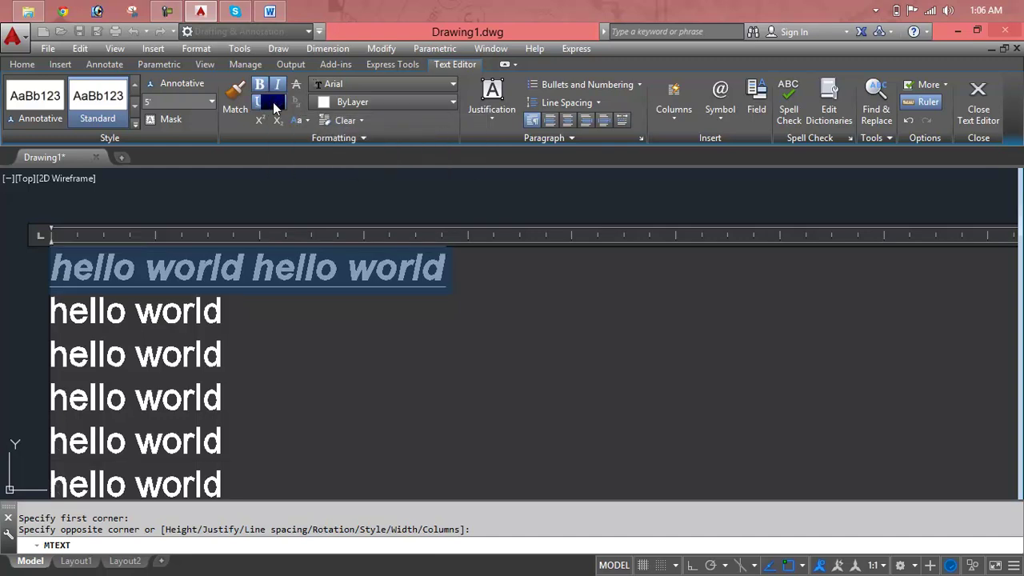
pyautogui.click(470, 275)
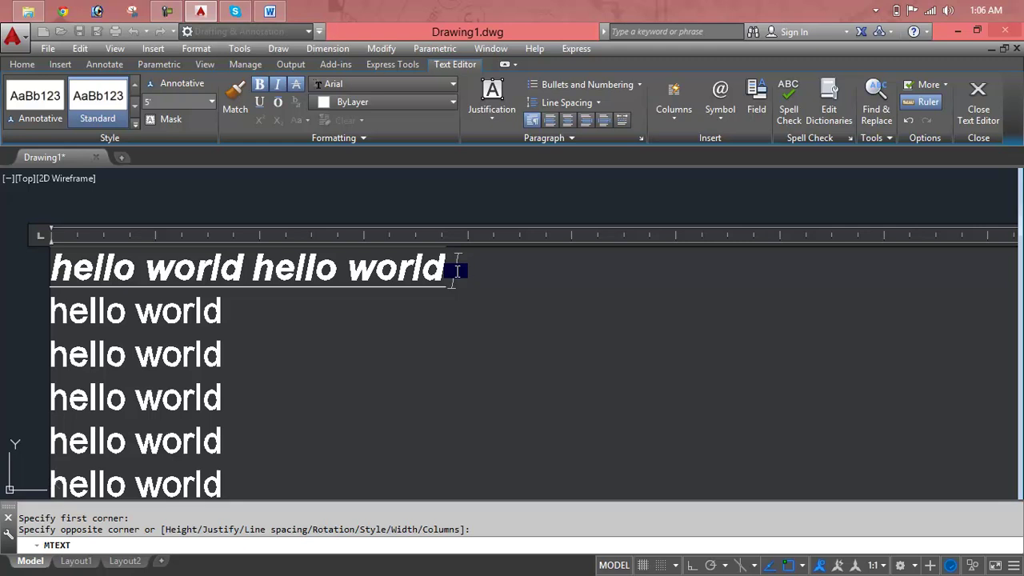
# Apply an overline to the third hello world line.
pyautogui.tripleClick(241, 312)
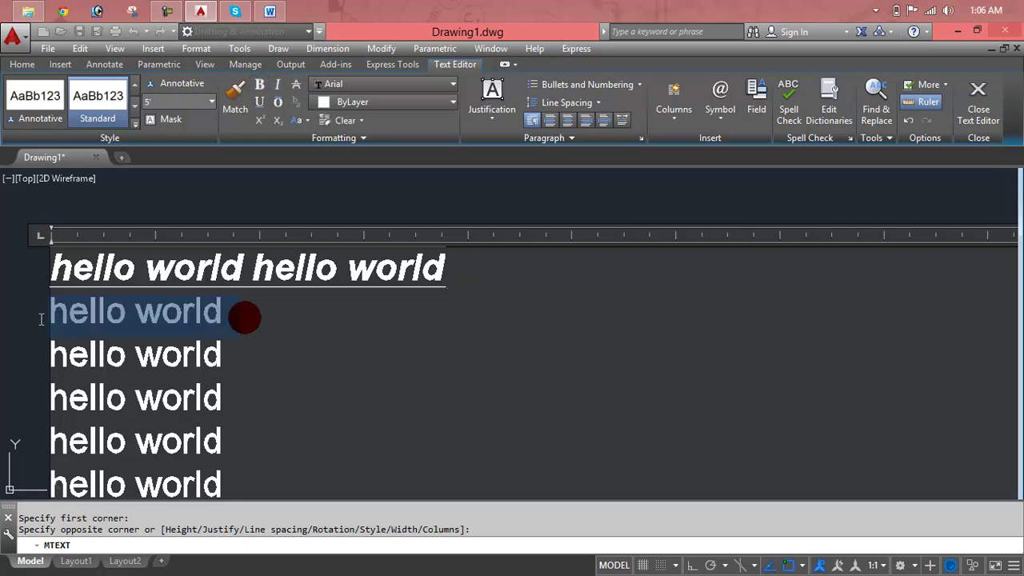
pyautogui.click(233, 354)
pyautogui.moveTo(233, 355); pyautogui.dragTo(32, 354)
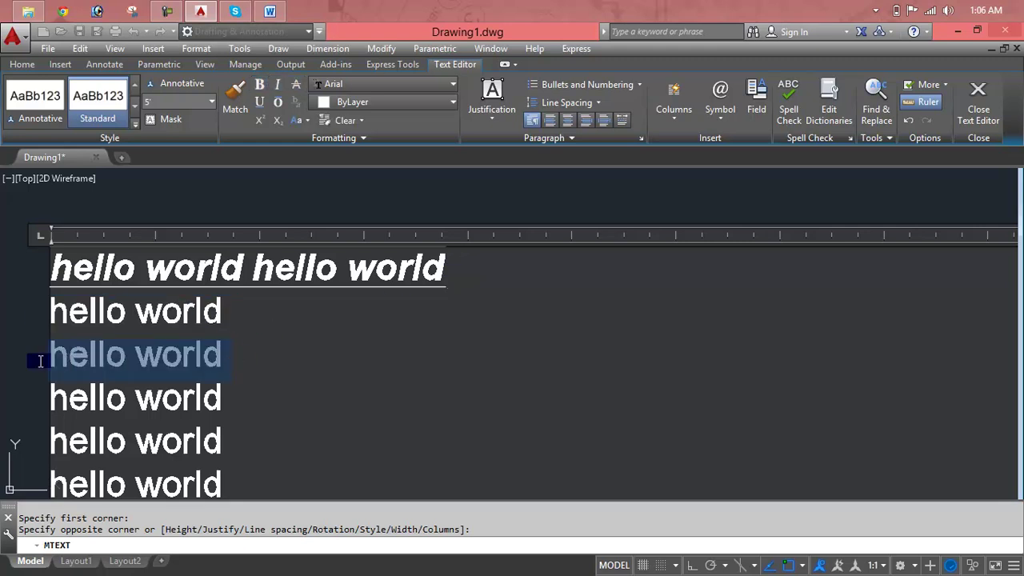
pyautogui.click(273, 104)
pyautogui.click(283, 382)
# Type x2 after the third and fifth lines, then select the fifth line's 2.
pyautogui.tripleClick(224, 367)
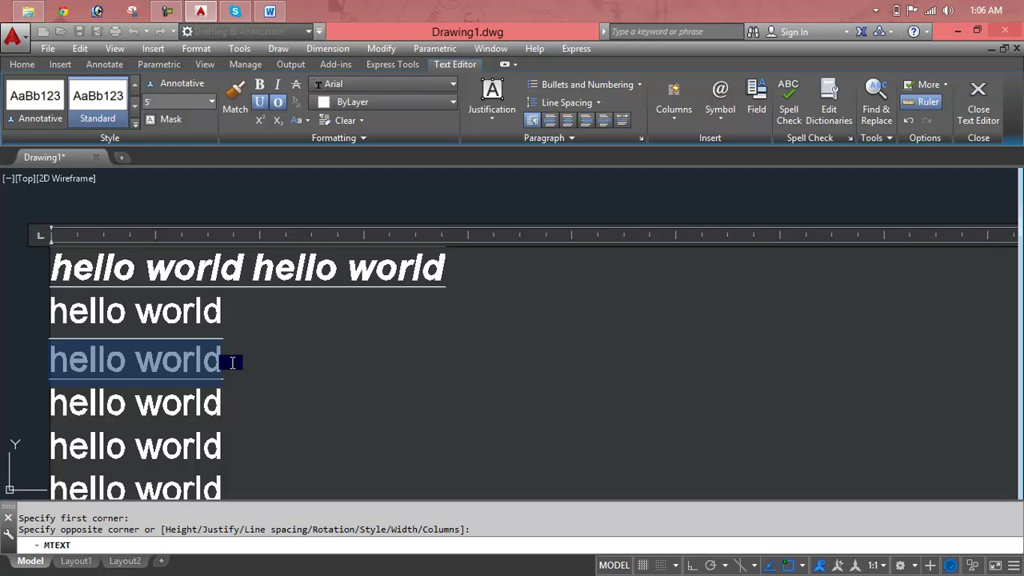
pyautogui.click(232, 360)
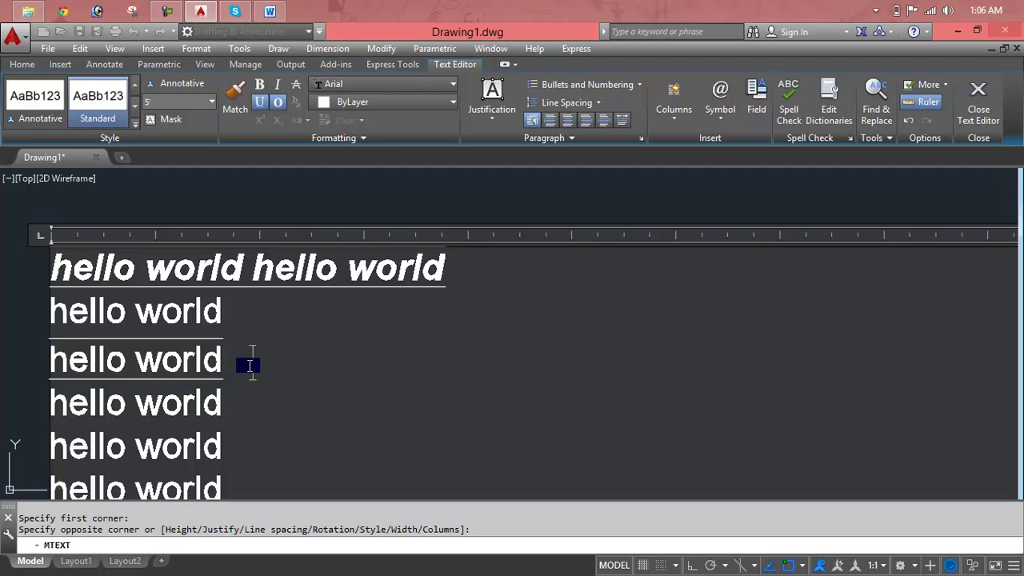
pyautogui.write('x2')
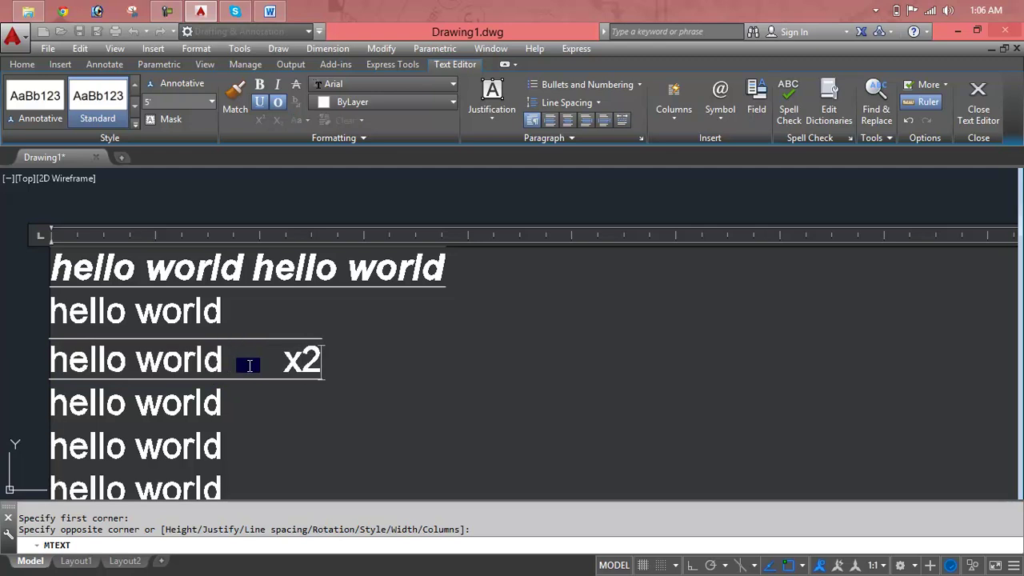
pyautogui.click(267, 455)
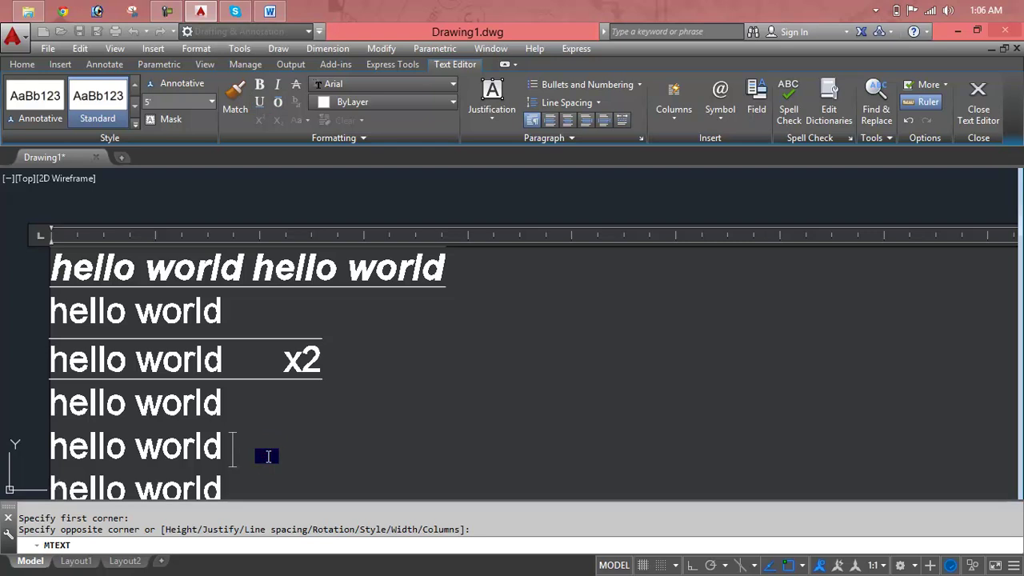
pyautogui.write('x')
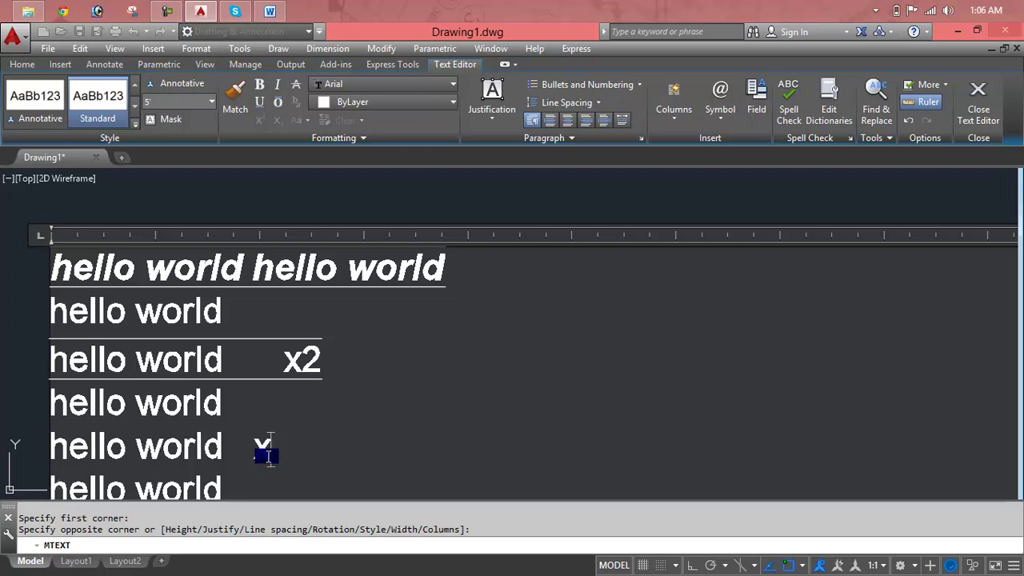
pyautogui.moveTo(268, 456); pyautogui.dragTo(294, 446)
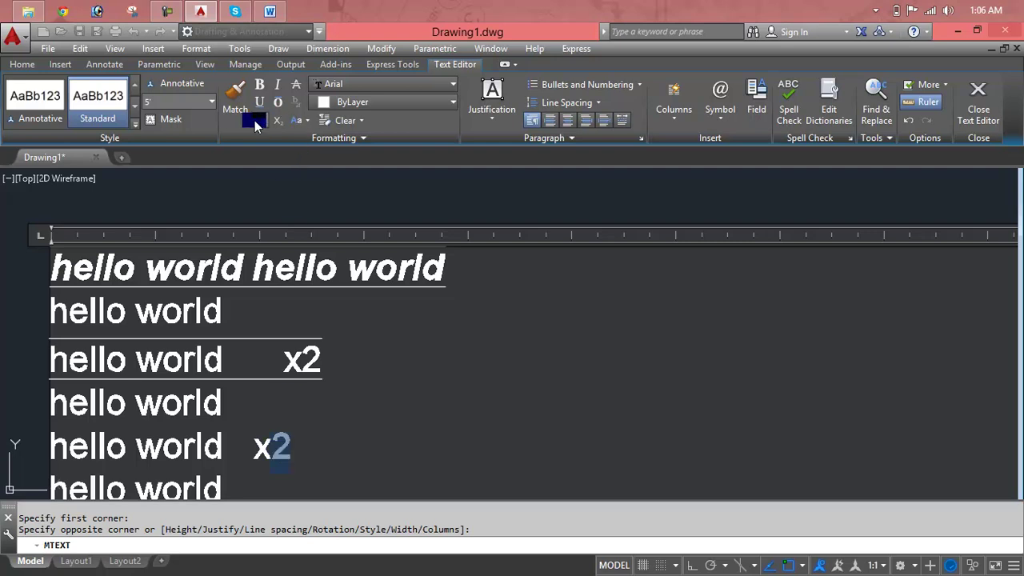
# Make the fifth line's 2 subscript, then switch that line to UPPERCASE and back to lowercase.
pyautogui.click(257, 120)
pyautogui.click(277, 124)
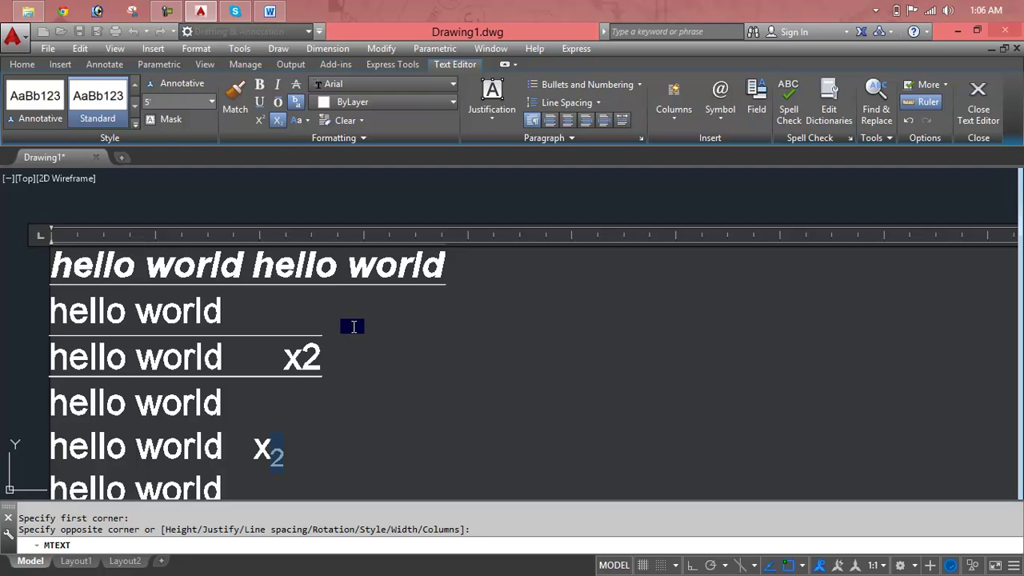
pyautogui.moveTo(232, 448); pyautogui.dragTo(36, 448)
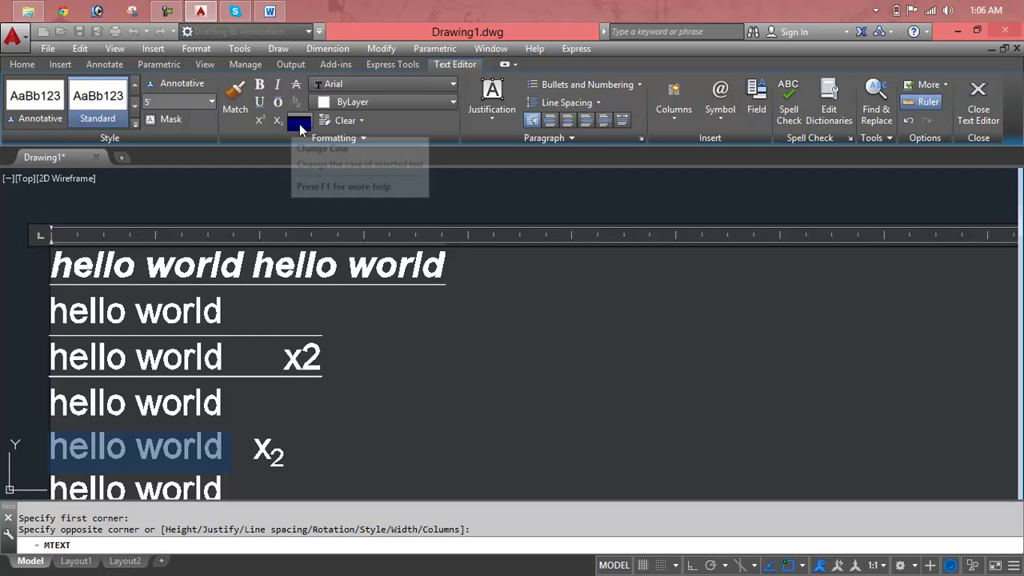
pyautogui.click(308, 123)
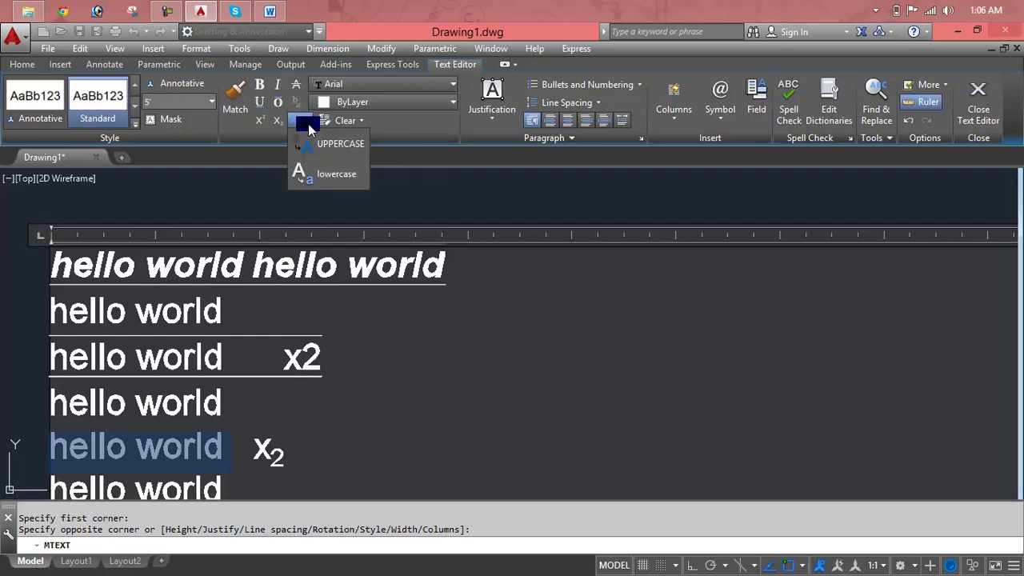
pyautogui.click(320, 178)
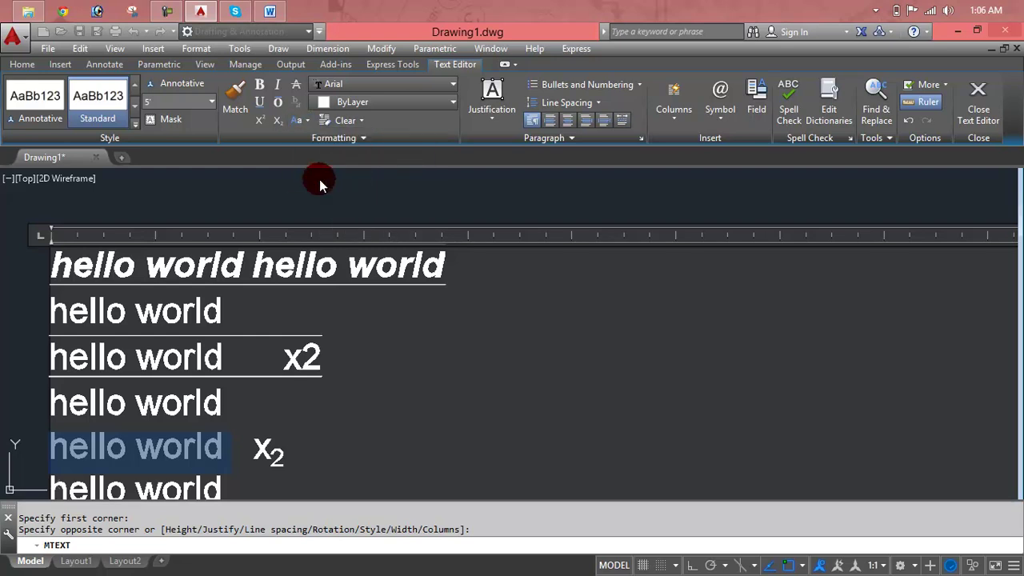
pyautogui.click(310, 120)
pyautogui.click(314, 138)
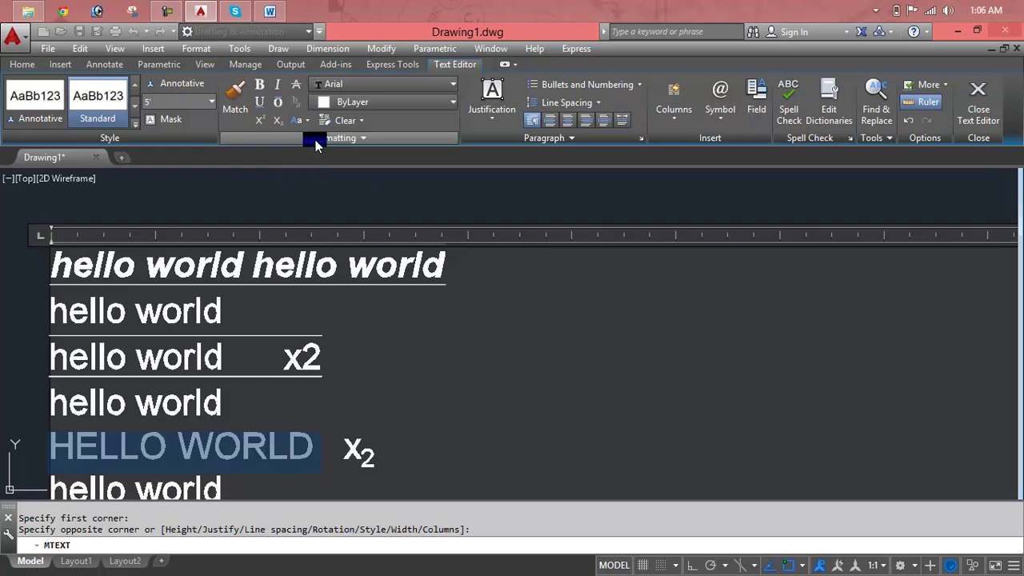
pyautogui.click(302, 120)
pyautogui.click(308, 167)
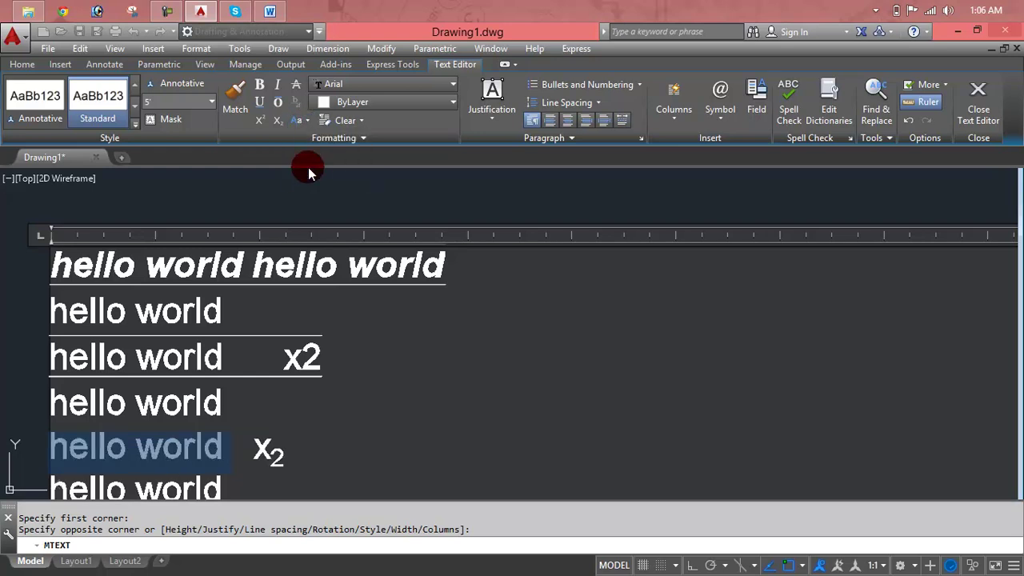
pyautogui.click(423, 85)
pyautogui.click(423, 85)
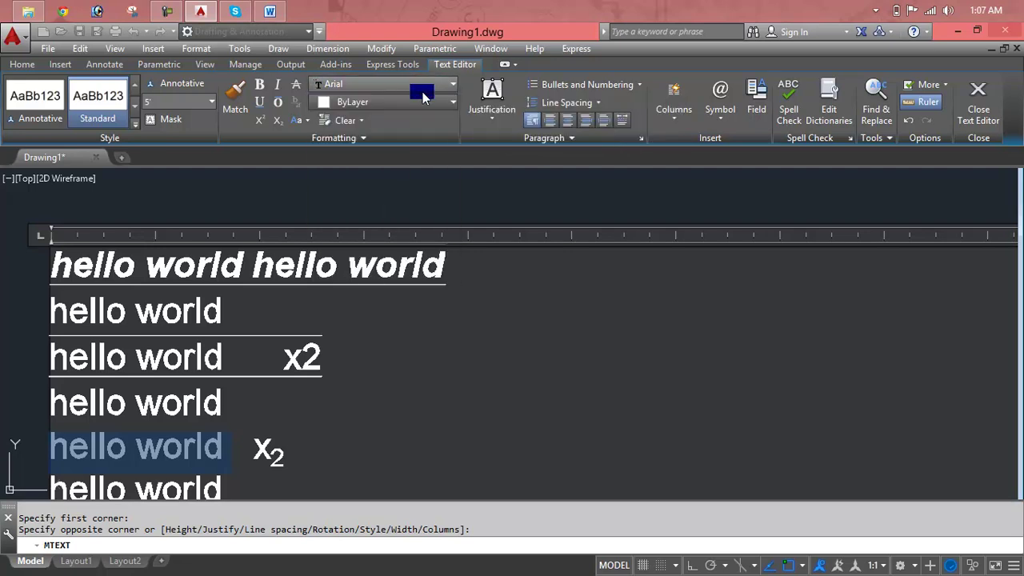
pyautogui.click(422, 101)
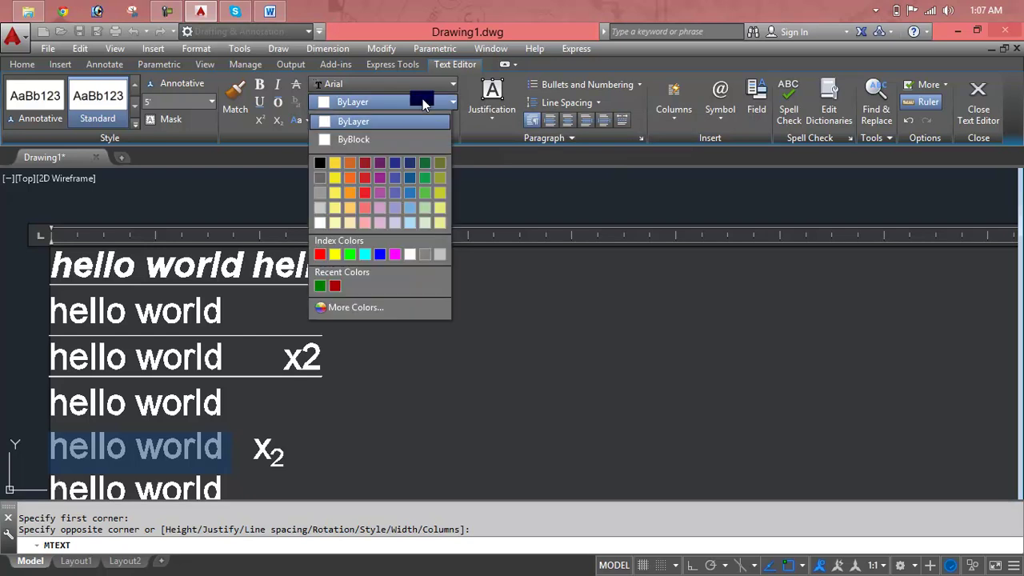
pyautogui.click(366, 167)
pyautogui.click(373, 364)
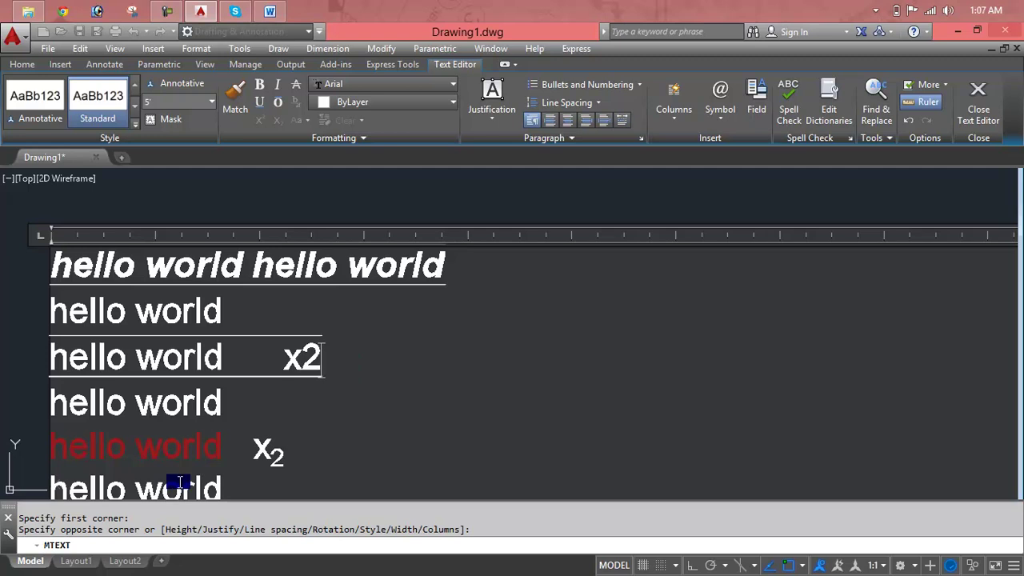
pyautogui.moveTo(222, 452); pyautogui.dragTo(90, 449)
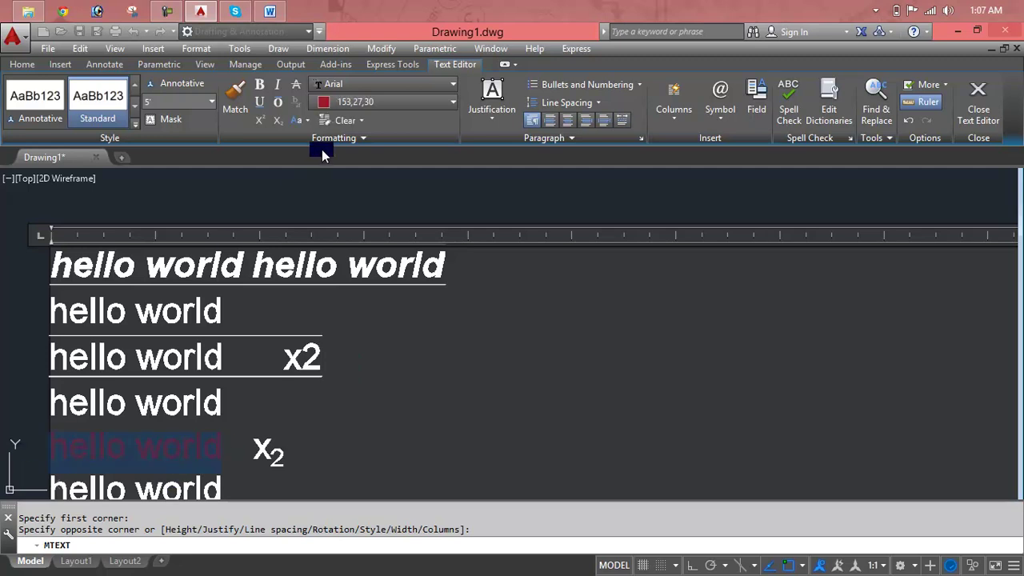
pyautogui.click(358, 125)
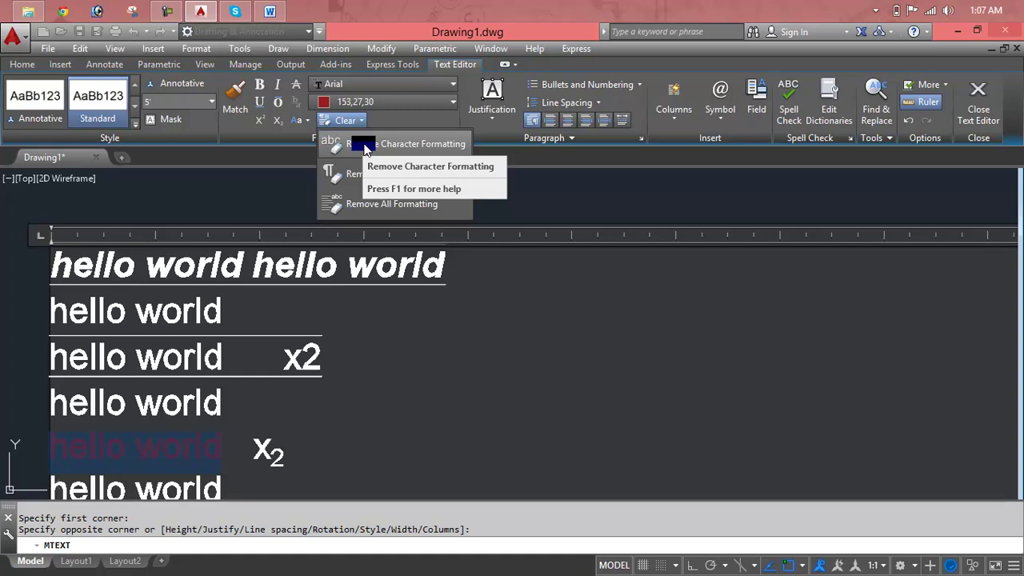
pyautogui.click(364, 150)
pyautogui.click(285, 450)
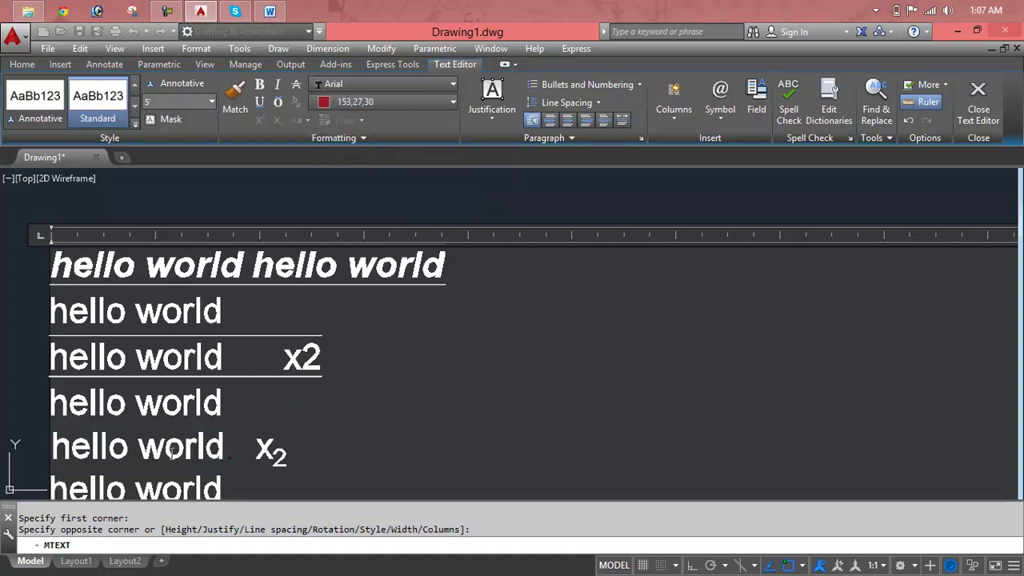
pyautogui.moveTo(233, 448); pyautogui.dragTo(58, 414)
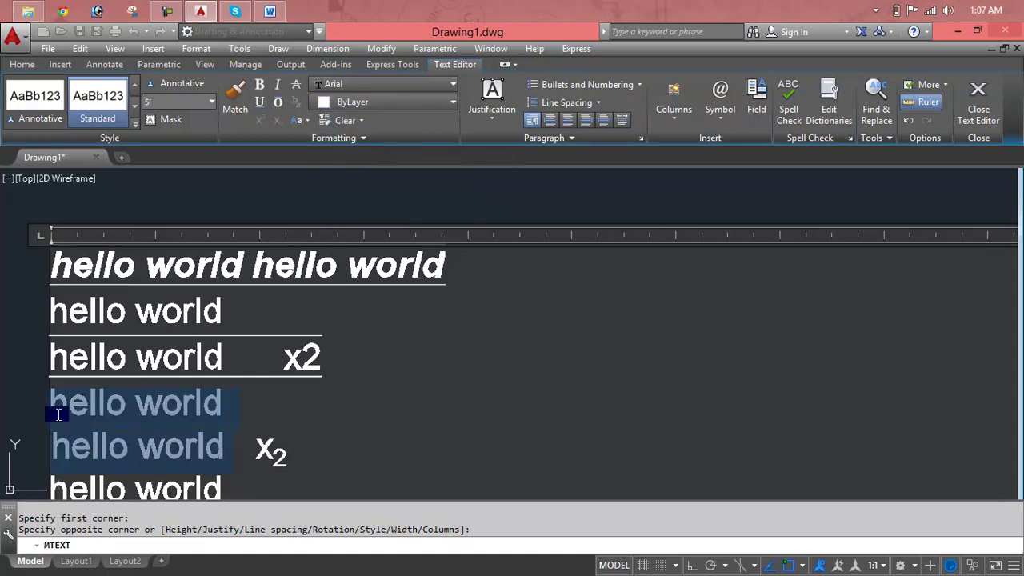
pyautogui.click(367, 122)
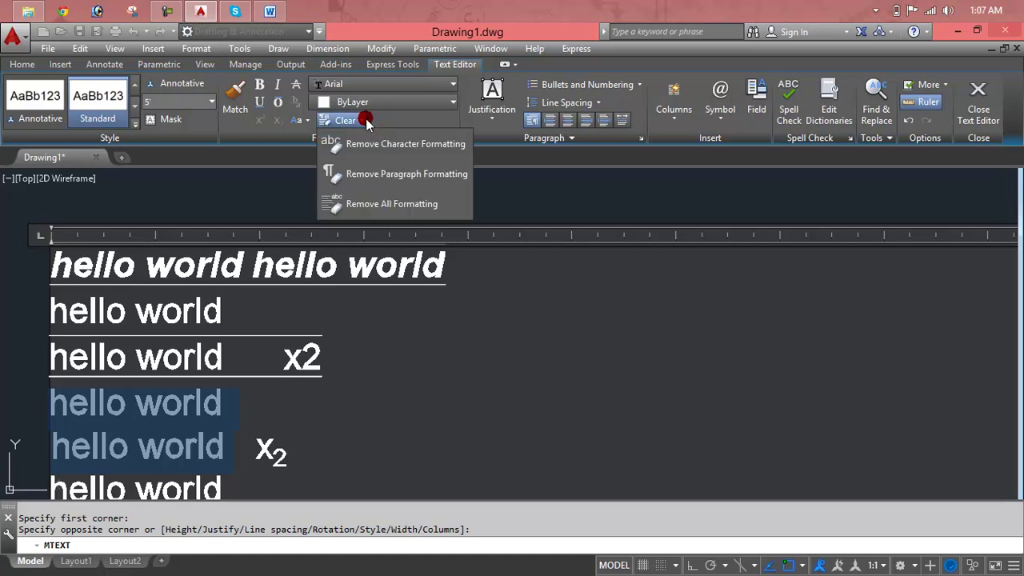
pyautogui.click(374, 177)
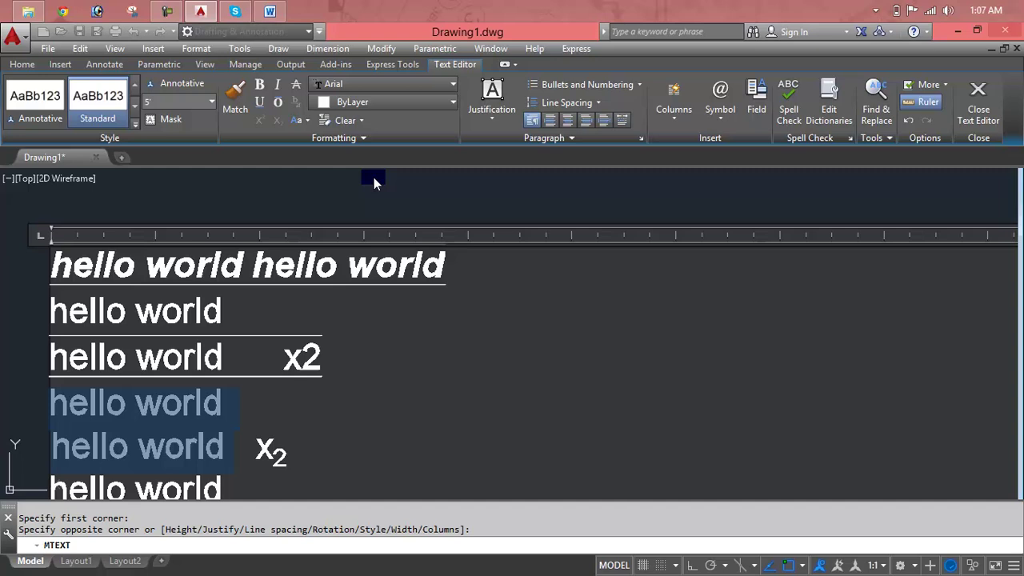
pyautogui.click(361, 128)
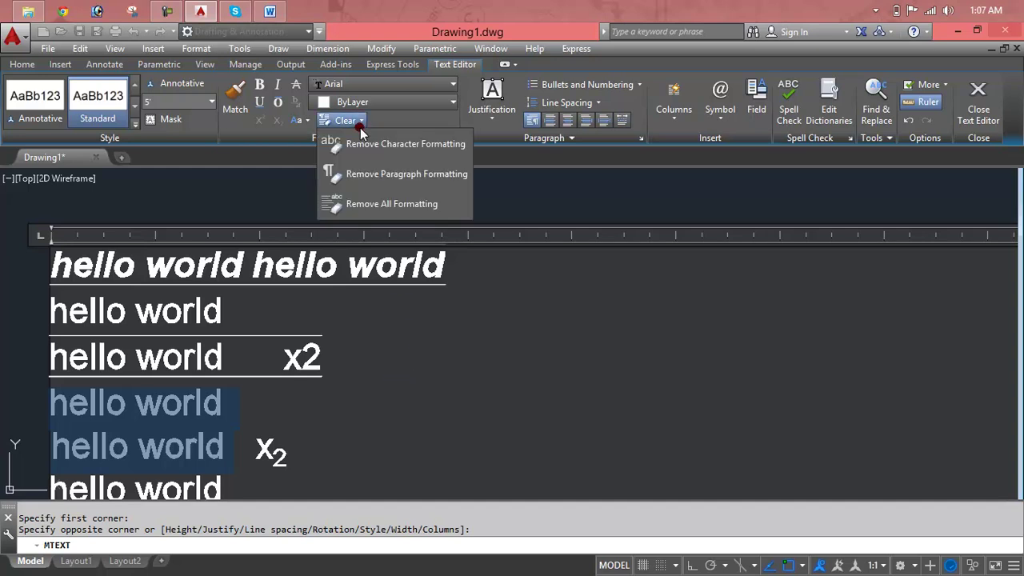
pyautogui.click(360, 206)
pyautogui.click(354, 402)
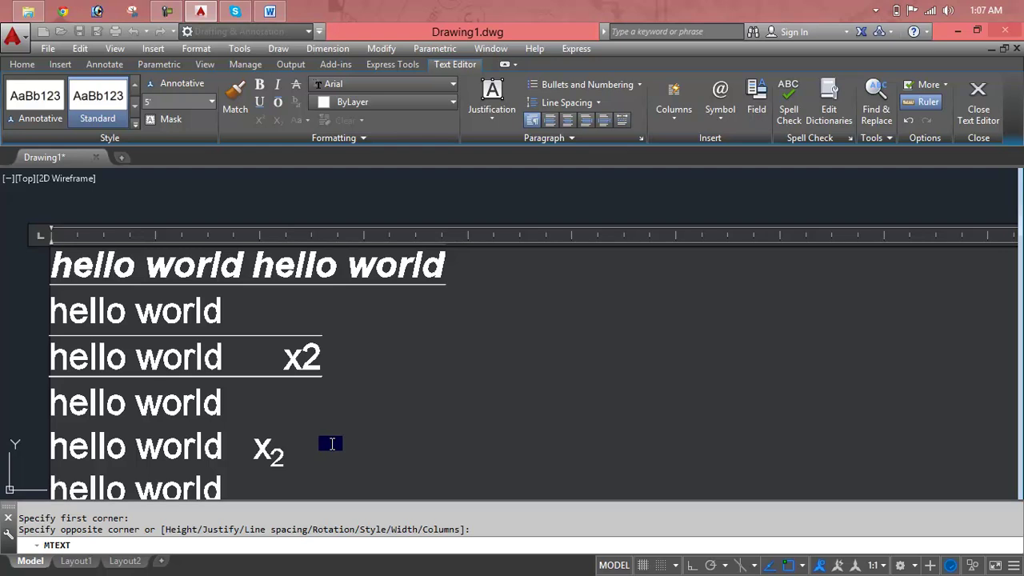
# Select all the text and remove all of its formatting.
pyautogui.hotkey('ctrl', 'a')
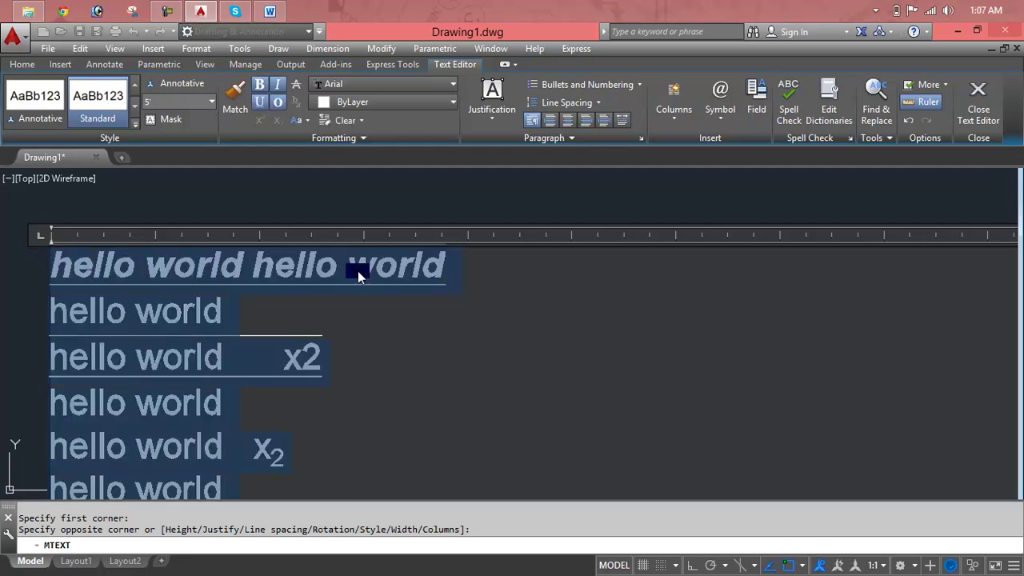
pyautogui.click(360, 121)
pyautogui.click(367, 205)
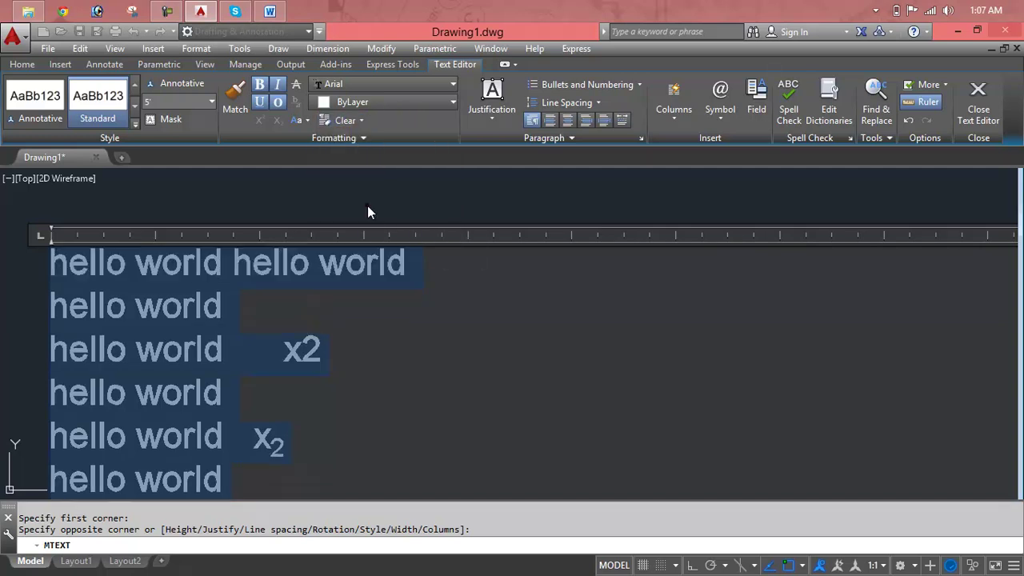
pyautogui.click(413, 317)
# Delete the x2 entries on lines three and four so the following lines join up.
pyautogui.doubleClick(348, 348)
pyautogui.click(281, 349)
pyautogui.press('Delete')
pyautogui.press('Delete')
pyautogui.press('Delete')
pyautogui.doubleClick(312, 393)
pyautogui.press('Delete')
pyautogui.press('Delete')
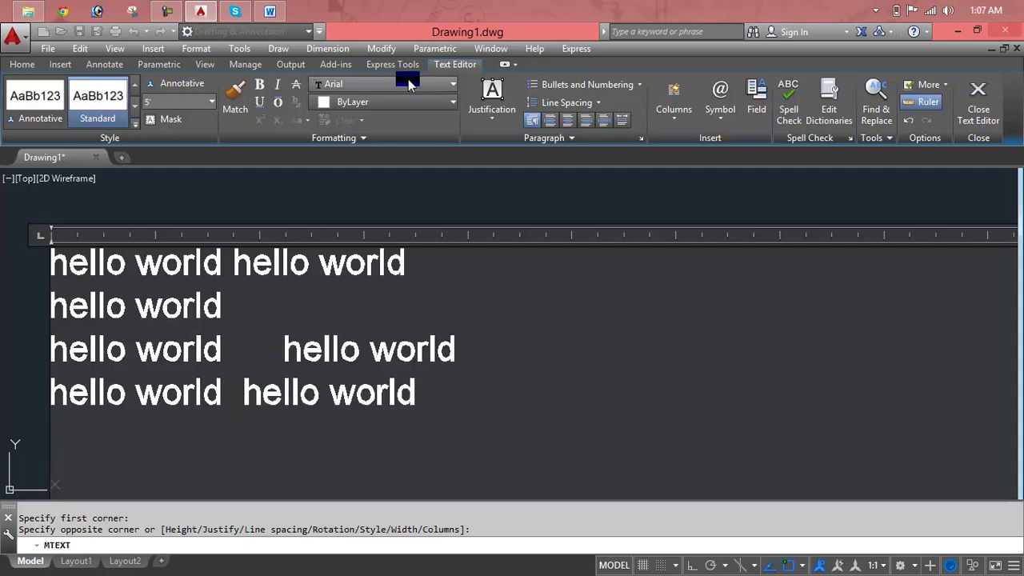
# Look over the justification options without changing anything, then select the first line.
pyautogui.click(508, 118)
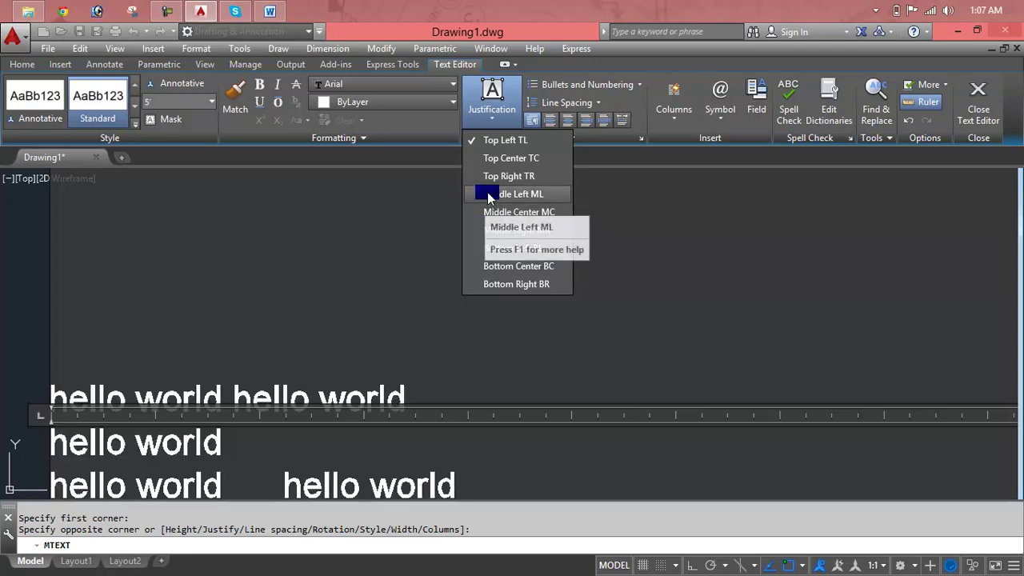
pyautogui.click(679, 316)
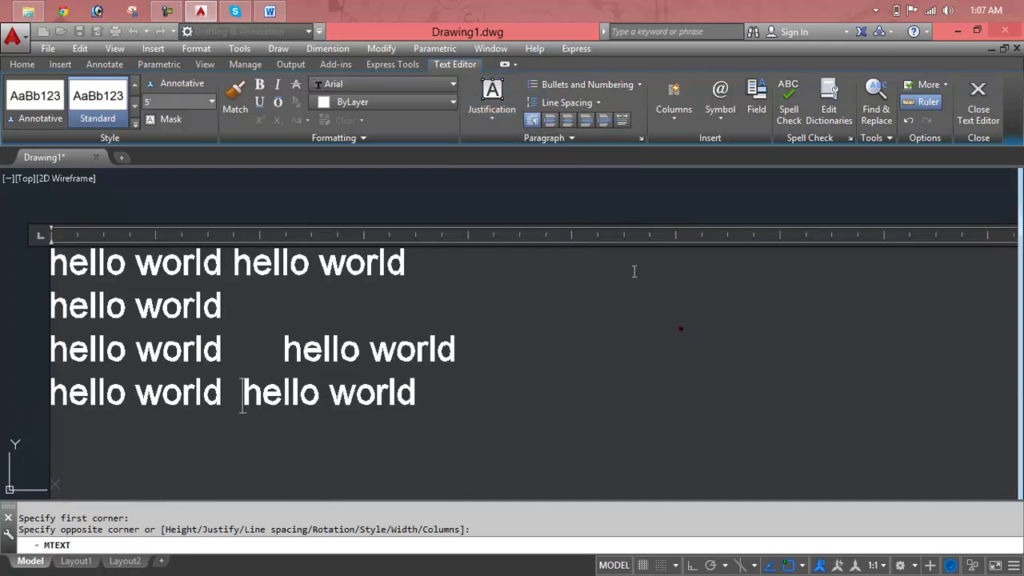
pyautogui.moveTo(411, 263); pyautogui.dragTo(62, 262)
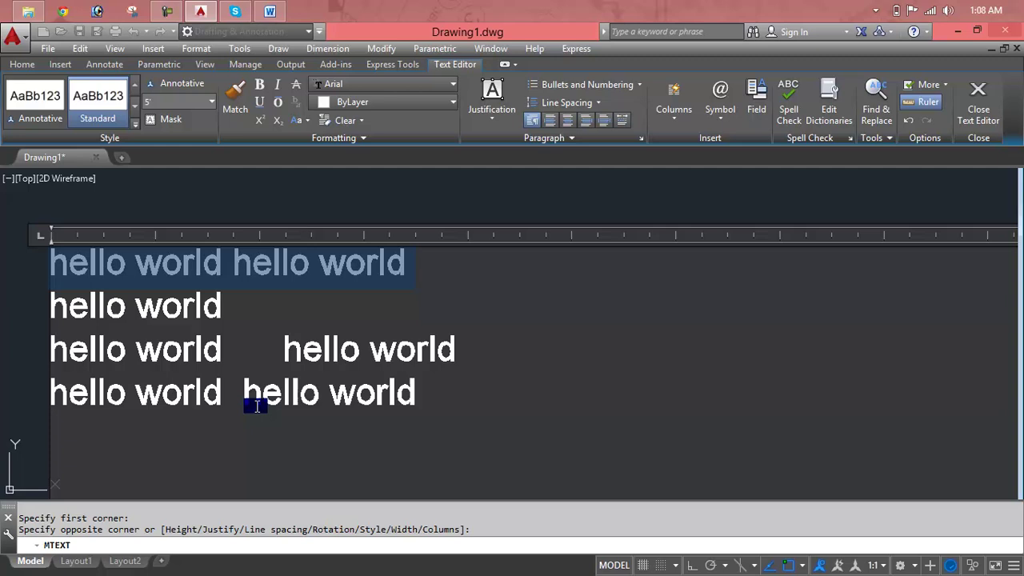
# Break the second hello world on lines three and five onto their own lines.
pyautogui.click(283, 350)
pyautogui.press('Return')
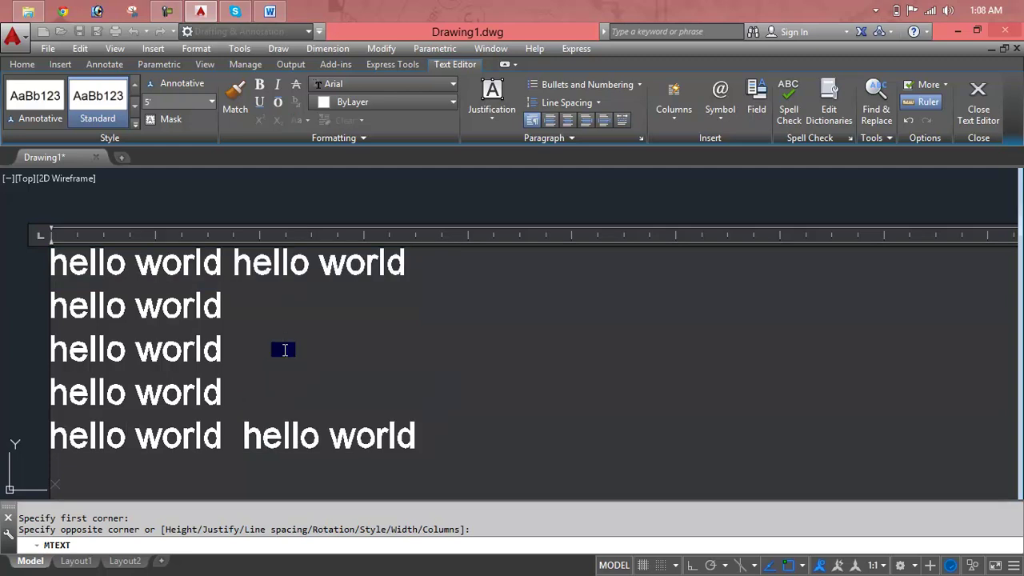
pyautogui.click(240, 426)
pyautogui.press('Return')
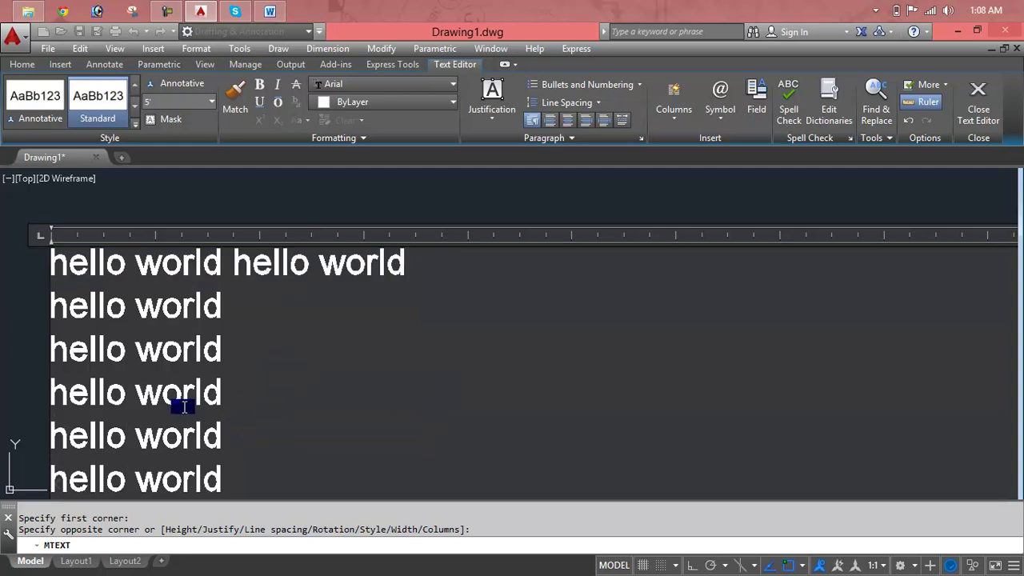
# Make lines two through six a numbered list, then switch it to bullets.
pyautogui.moveTo(222, 478); pyautogui.dragTo(52, 322)
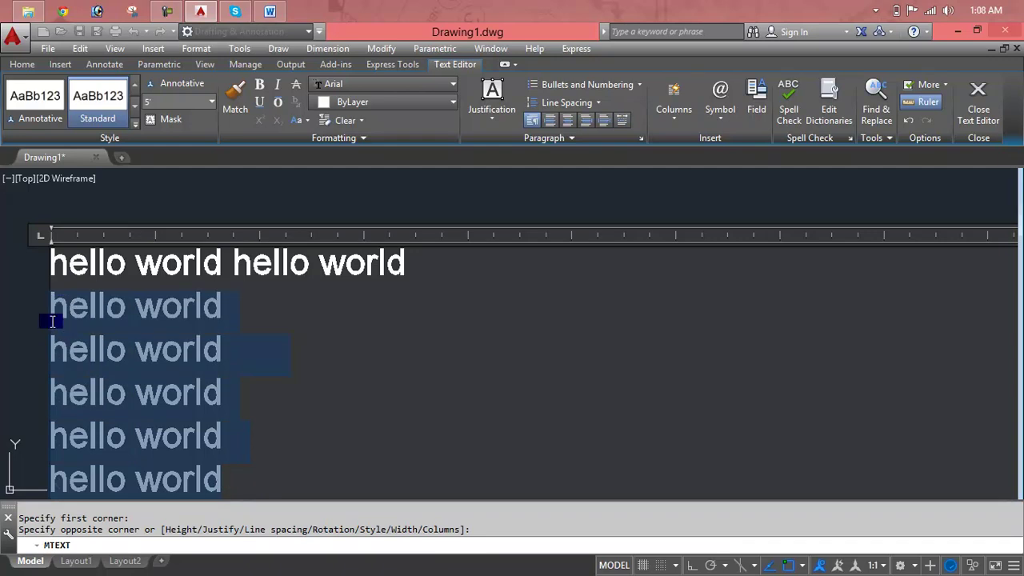
pyautogui.click(576, 86)
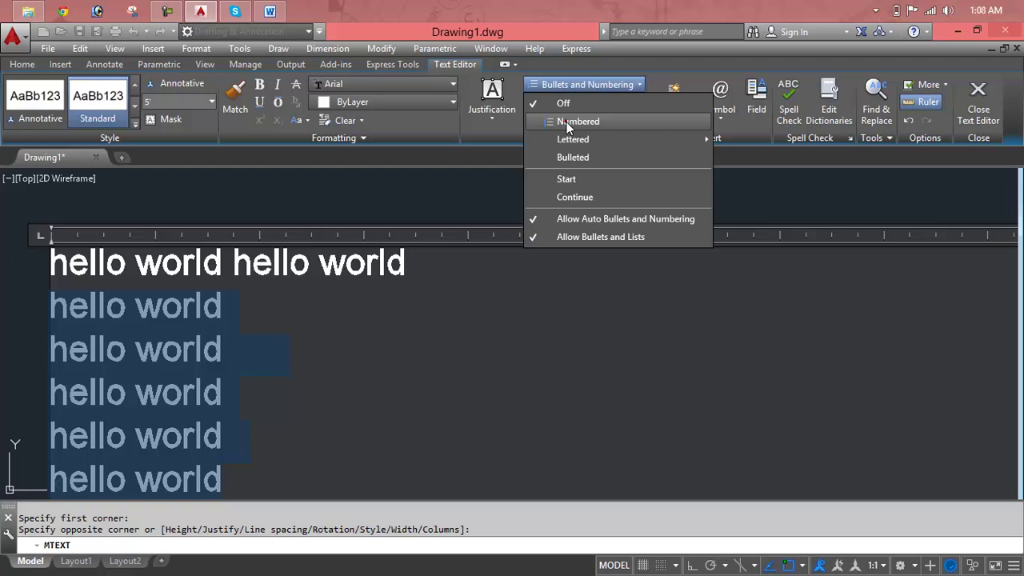
pyautogui.click(568, 121)
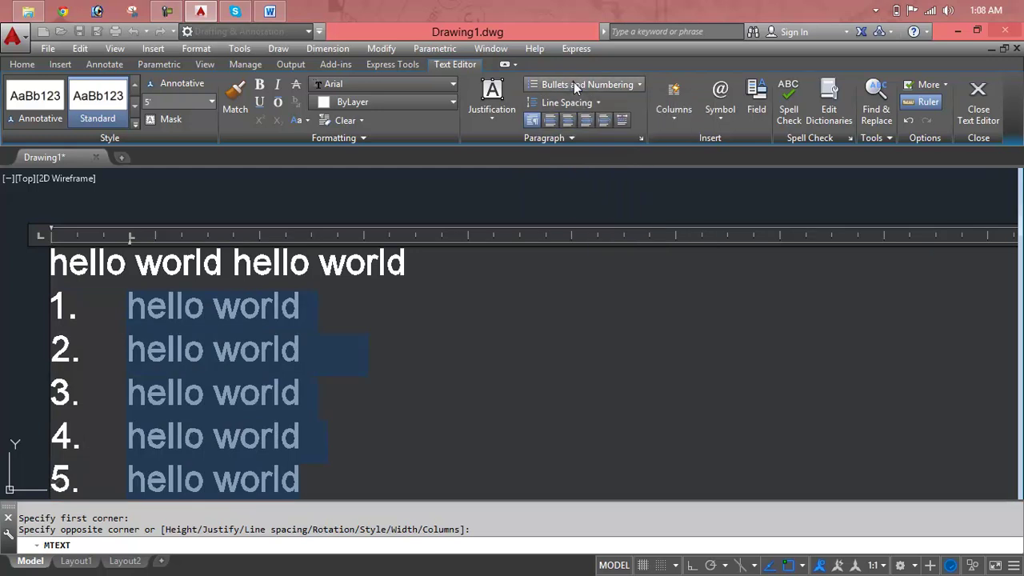
pyautogui.click(573, 83)
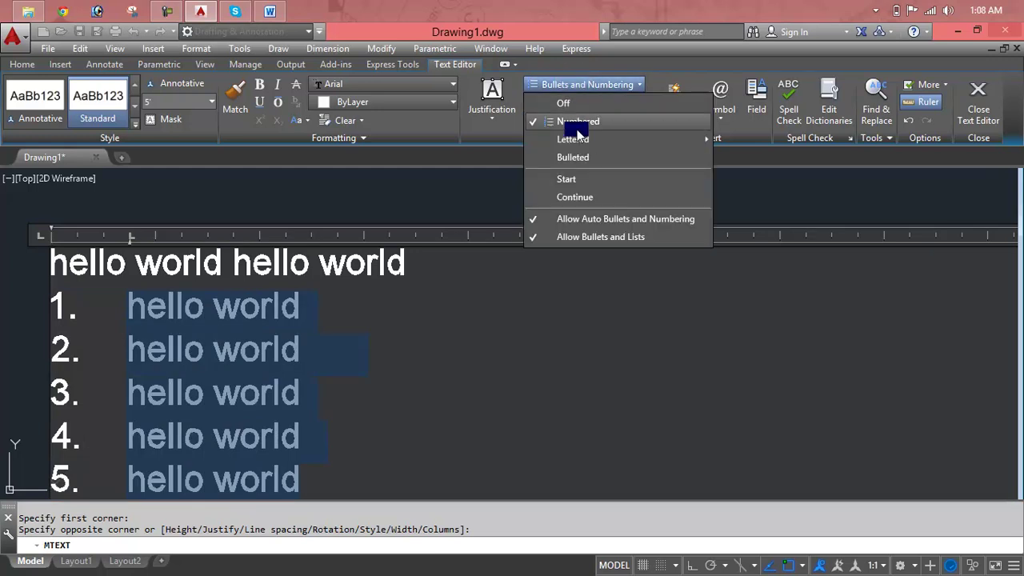
pyautogui.moveTo(573, 139)
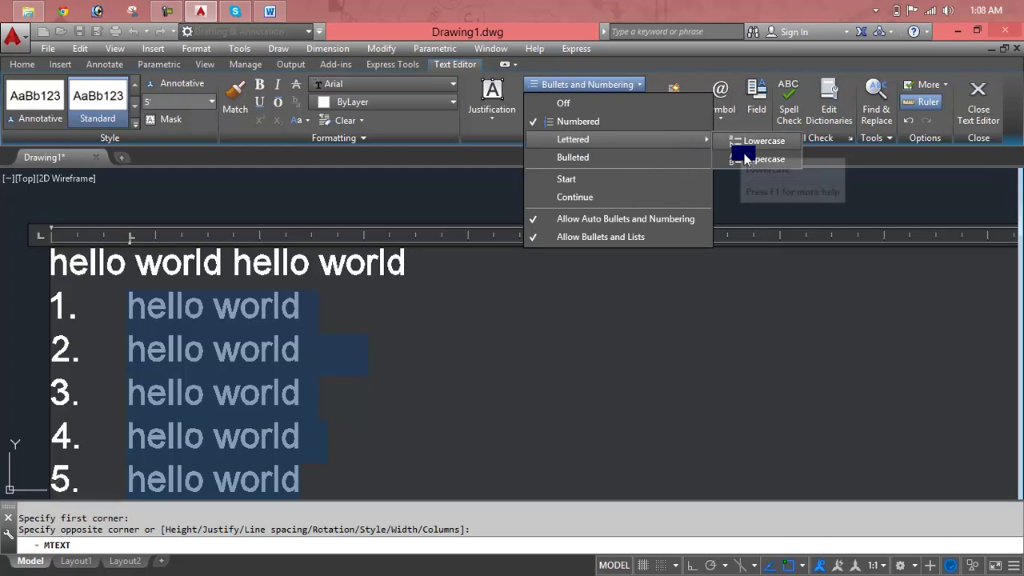
pyautogui.click(642, 165)
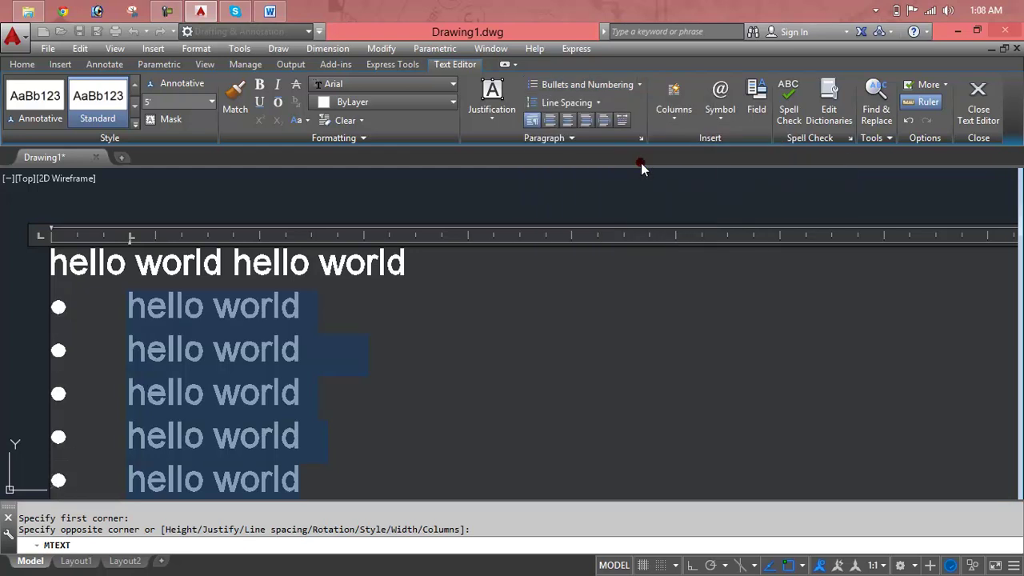
pyautogui.click(593, 104)
# Turn the bullets off and keep the five hello world lines at 1.0x line spacing.
pyautogui.click(595, 84)
pyautogui.click(595, 84)
pyautogui.click(595, 84)
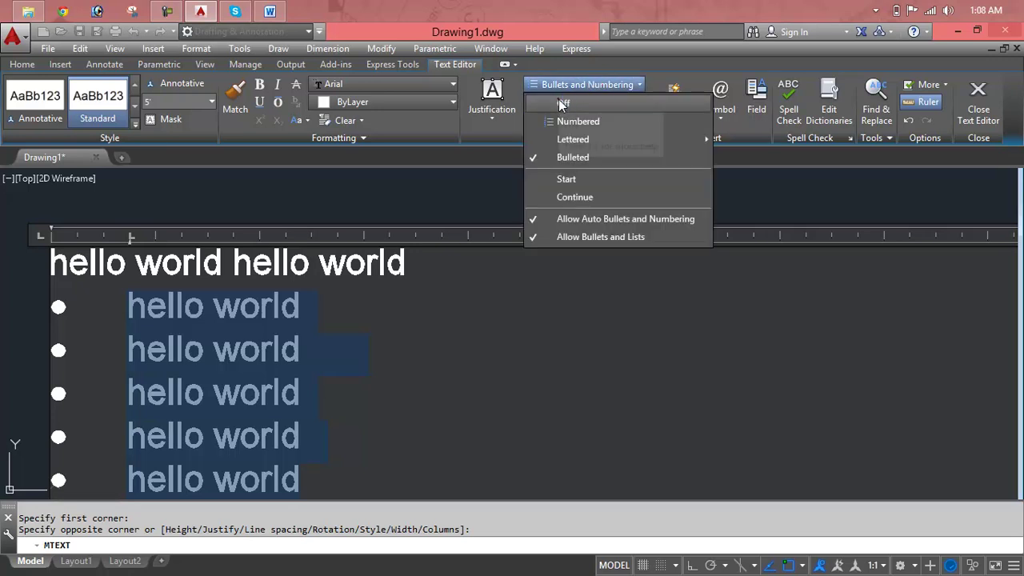
pyautogui.click(559, 101)
pyautogui.click(591, 104)
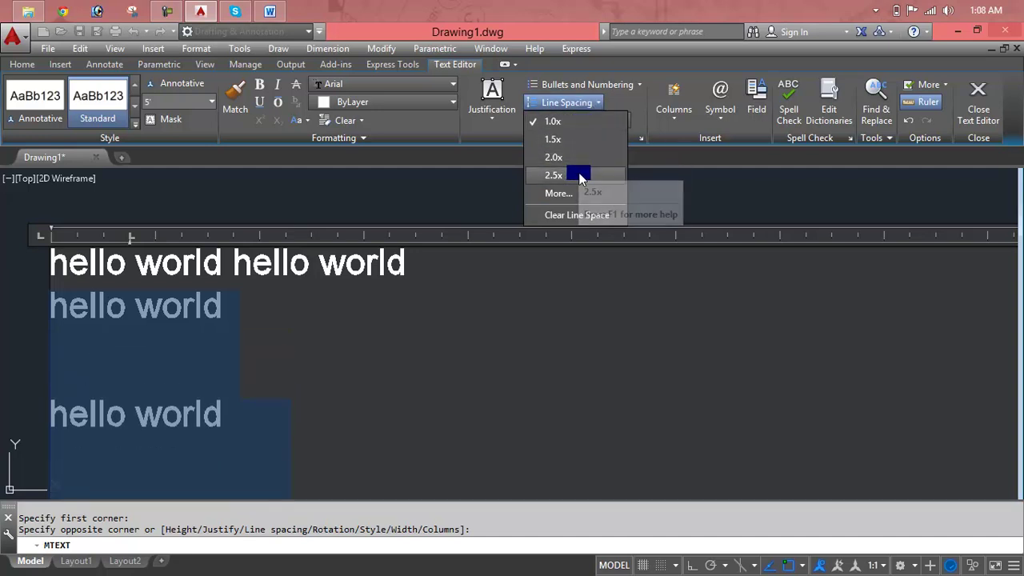
pyautogui.click(576, 124)
pyautogui.scroll(-1, 416, 315)
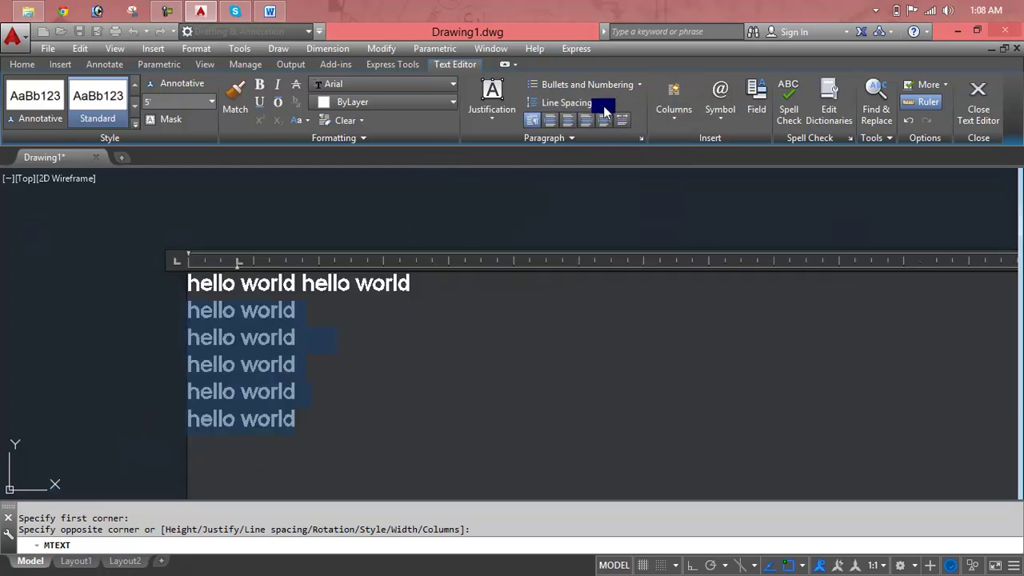
pyautogui.click(416, 329)
# Try centred and right alignment on the first line, return it to left, and shrink the text box.
pyautogui.moveTo(416, 286); pyautogui.dragTo(184, 283)
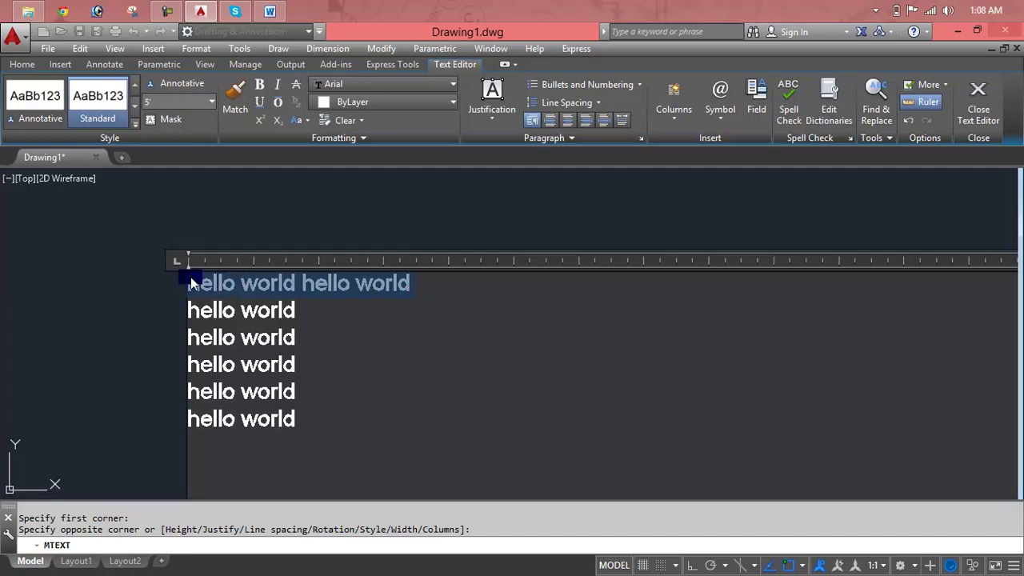
pyautogui.click(565, 122)
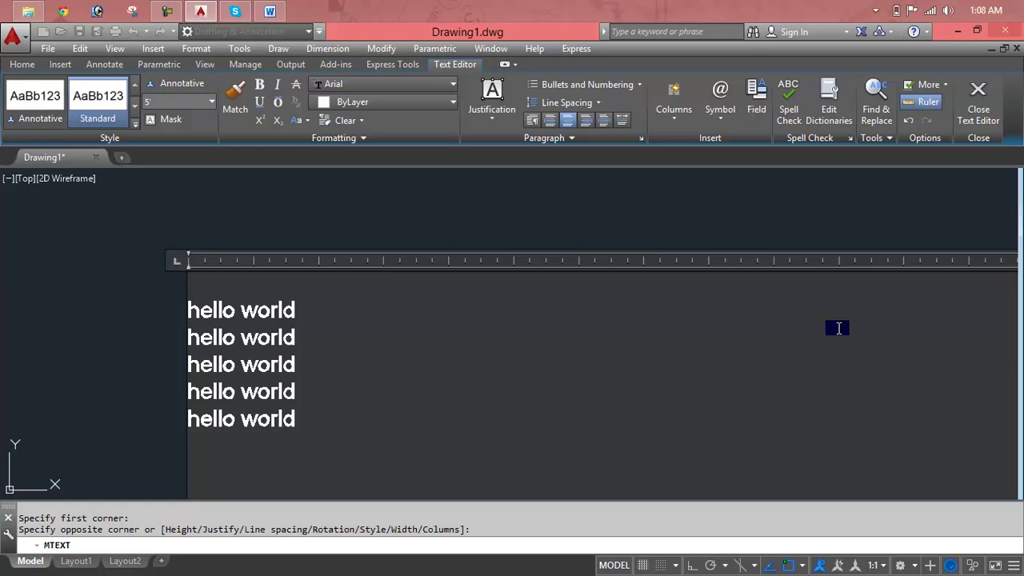
pyautogui.click(586, 120)
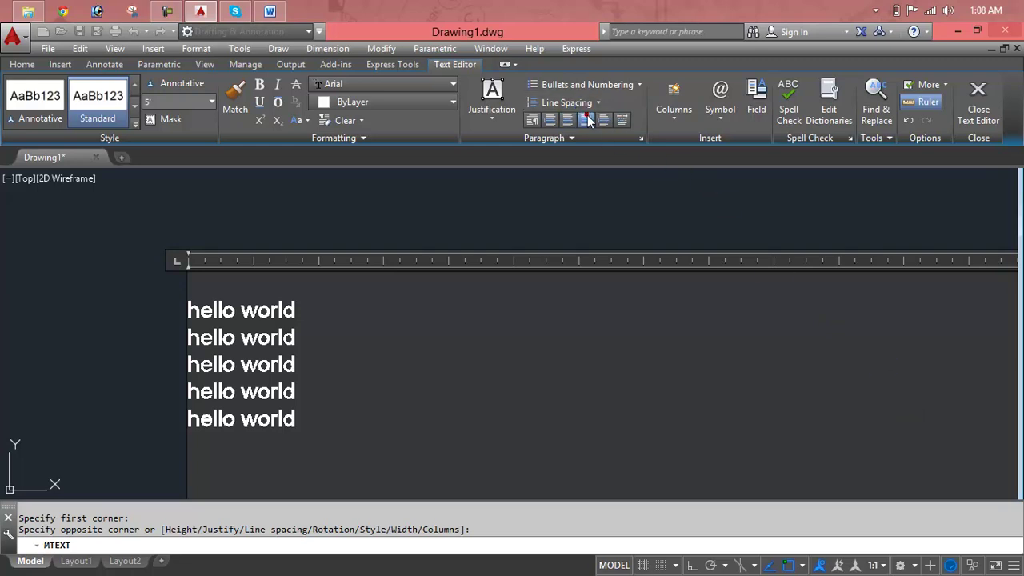
pyautogui.click(607, 122)
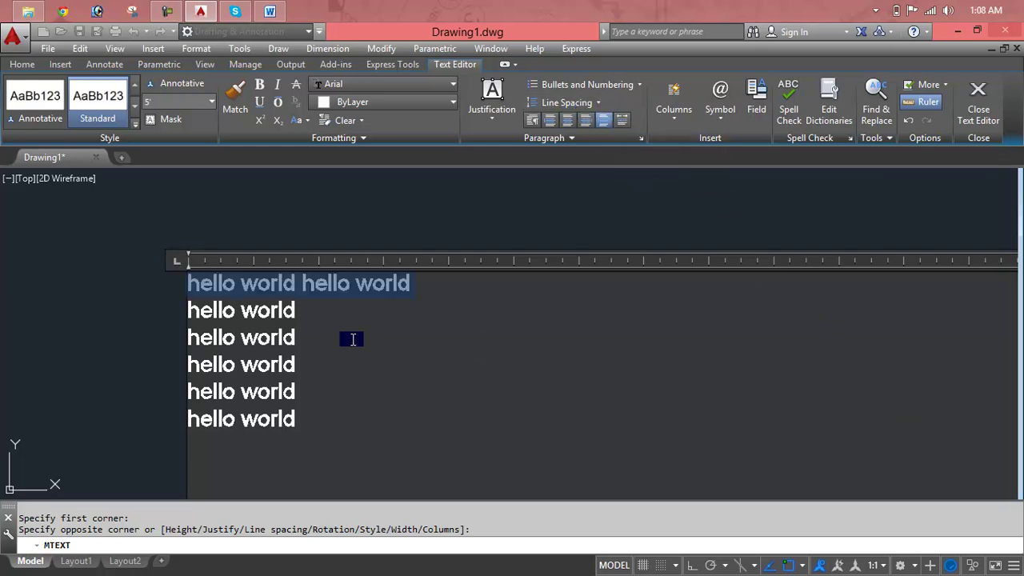
pyautogui.click(302, 312)
pyautogui.moveTo(404, 280); pyautogui.dragTo(419, 278)
pyautogui.scroll(-5, 439, 266)
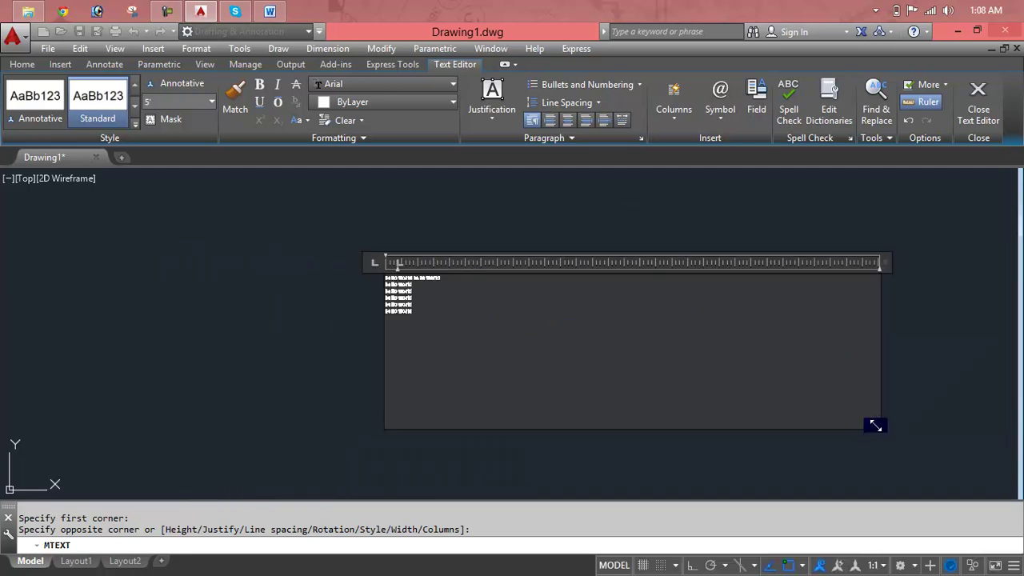
pyautogui.moveTo(875, 425); pyautogui.dragTo(531, 385)
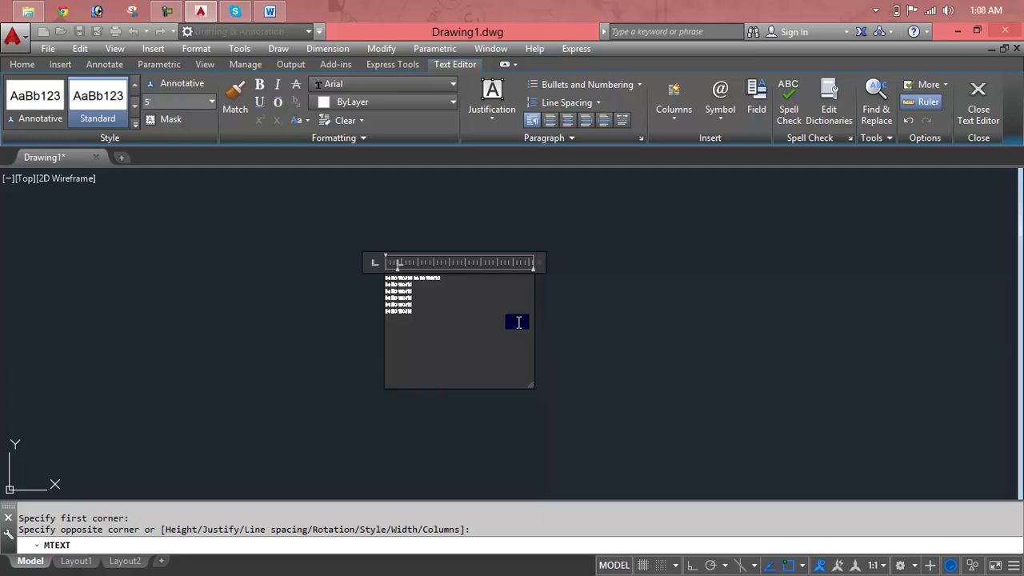
pyautogui.scroll(2, 472, 271)
pyautogui.scroll(2, 473, 271)
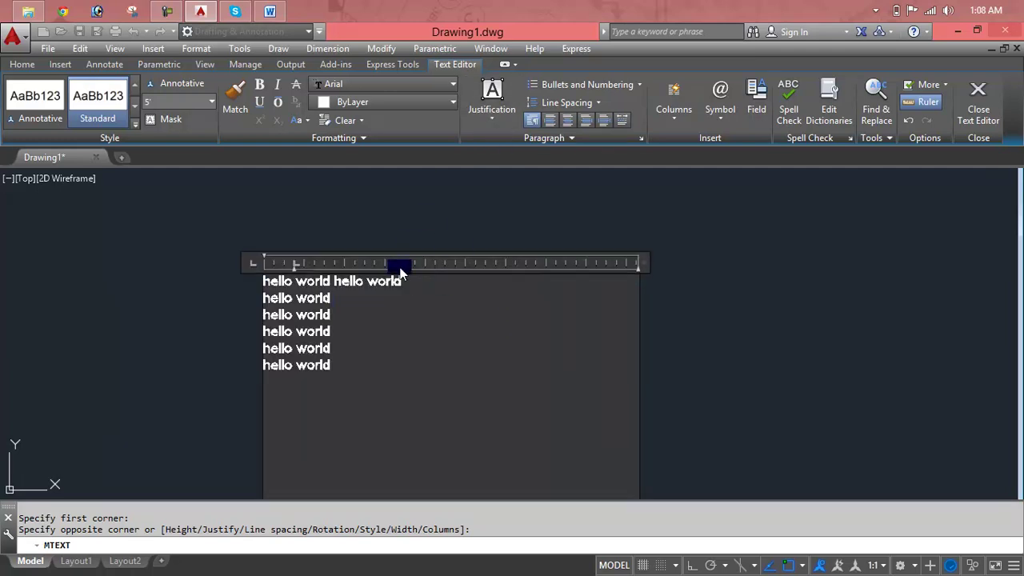
# Cycle the first line through justified, centred, right and distributed alignment, ending left-aligned.
pyautogui.tripleClick(407, 278)
pyautogui.click(604, 120)
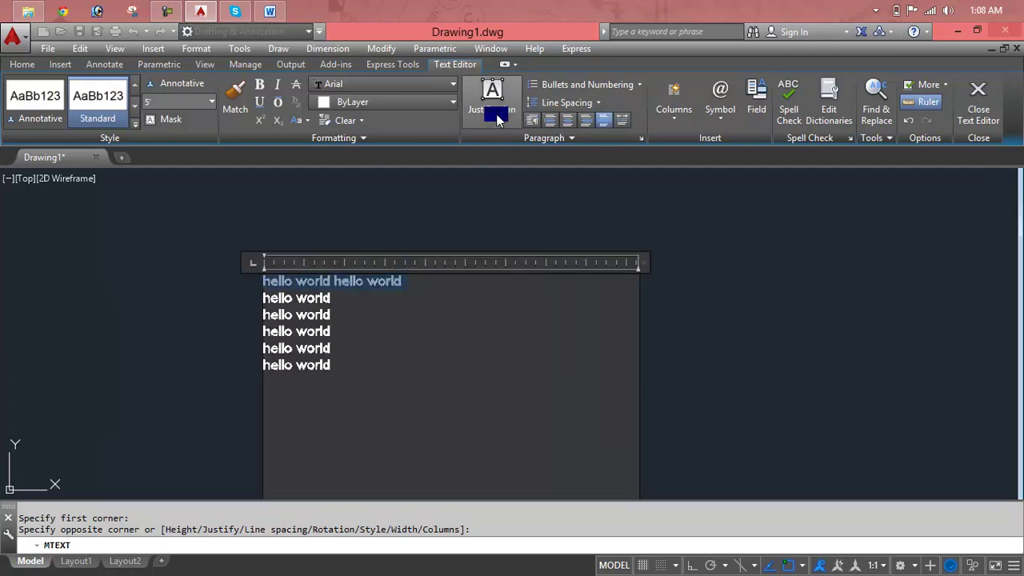
pyautogui.click(569, 121)
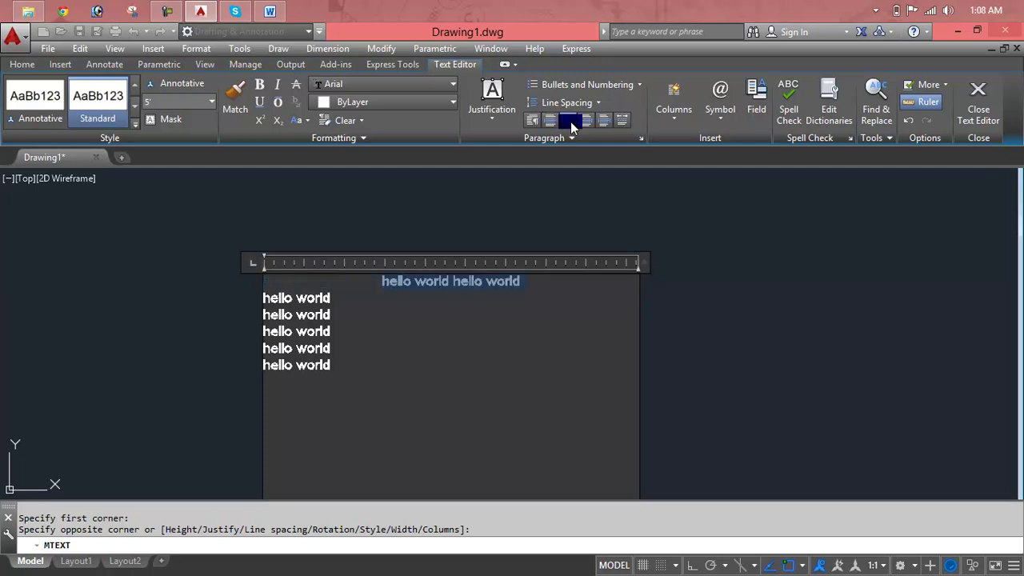
pyautogui.click(588, 124)
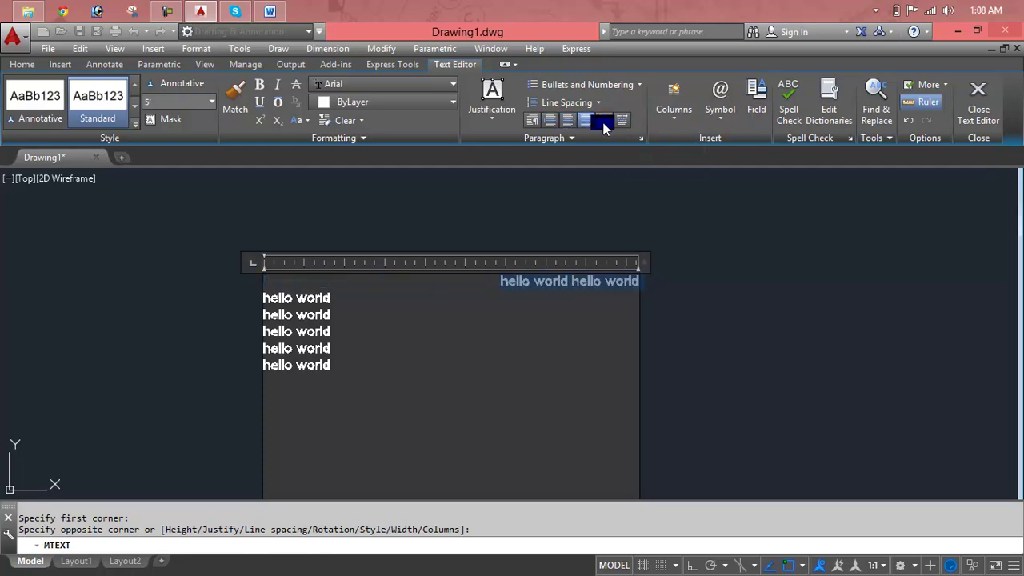
pyautogui.click(602, 122)
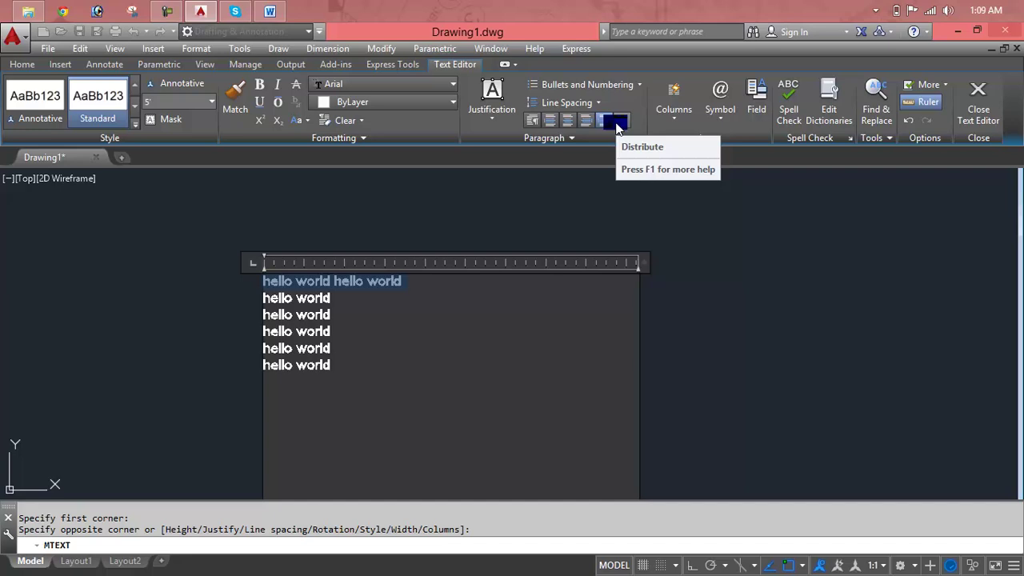
pyautogui.click(616, 124)
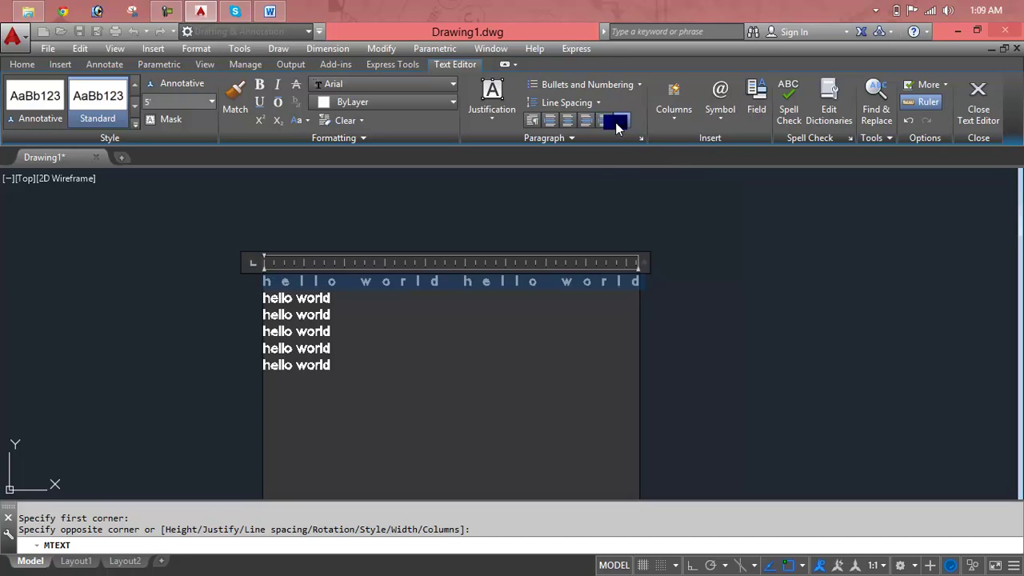
pyautogui.click(550, 121)
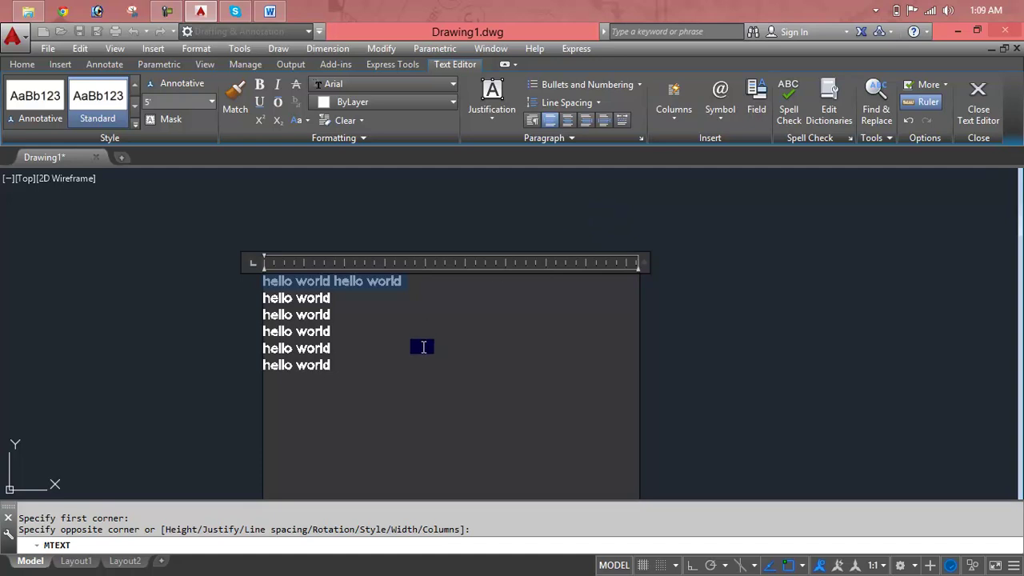
pyautogui.click(369, 369)
# Paste copies of the lines into the text, then undo the paste.
pyautogui.moveTo(364, 369); pyautogui.dragTo(254, 268)
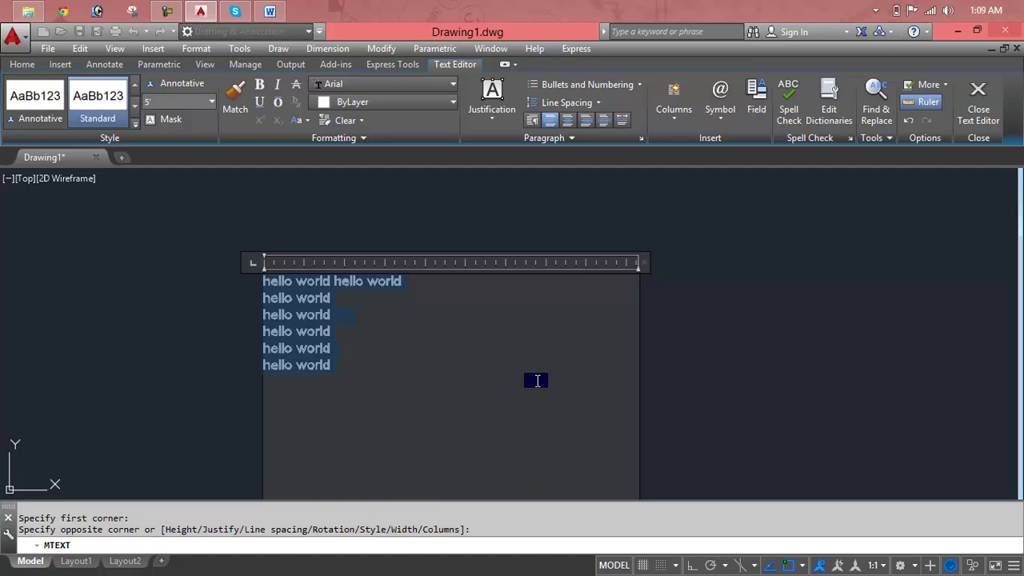
pyautogui.click(429, 376)
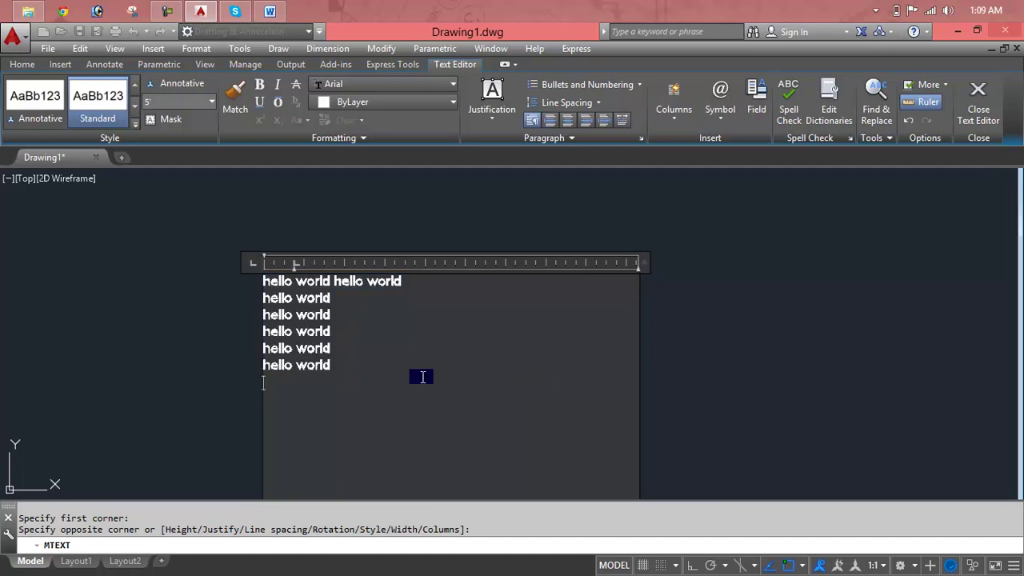
pyautogui.write('hello world hello world hello world hello world hello world hello world hello world')
pyautogui.hotkey('ctrl', 'v')
pyautogui.hotkey('ctrl', 'v')
pyautogui.hotkey('ctrl', 'v')
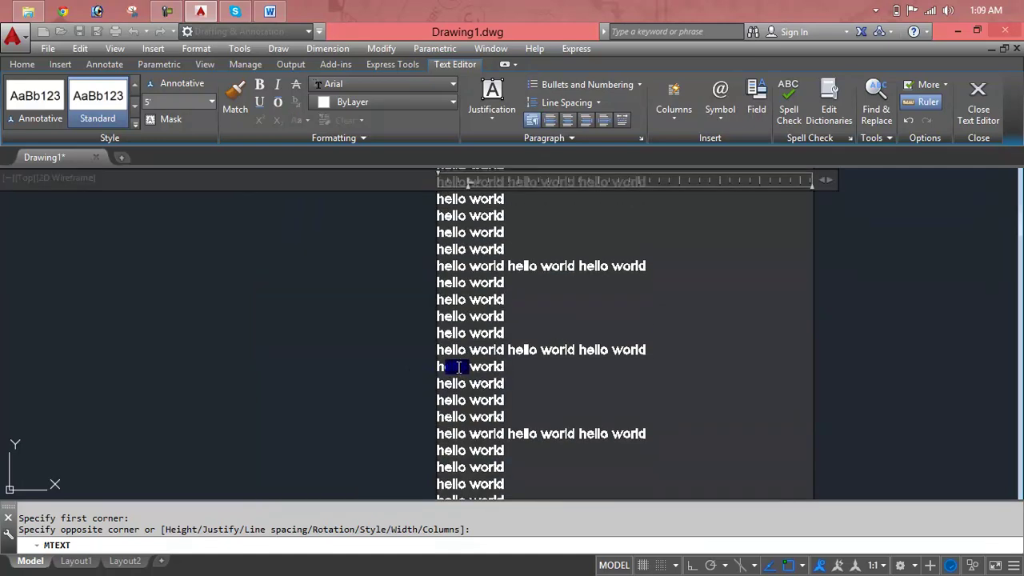
pyautogui.scroll(-1, 527, 367)
pyautogui.hotkey('ctrl', 'z')
pyautogui.hotkey('ctrl', 'z')
pyautogui.hotkey('ctrl', 'z')
pyautogui.scroll(4, 651, 192)
pyautogui.scroll(1, 651, 206)
pyautogui.scroll(-5, 651, 205)
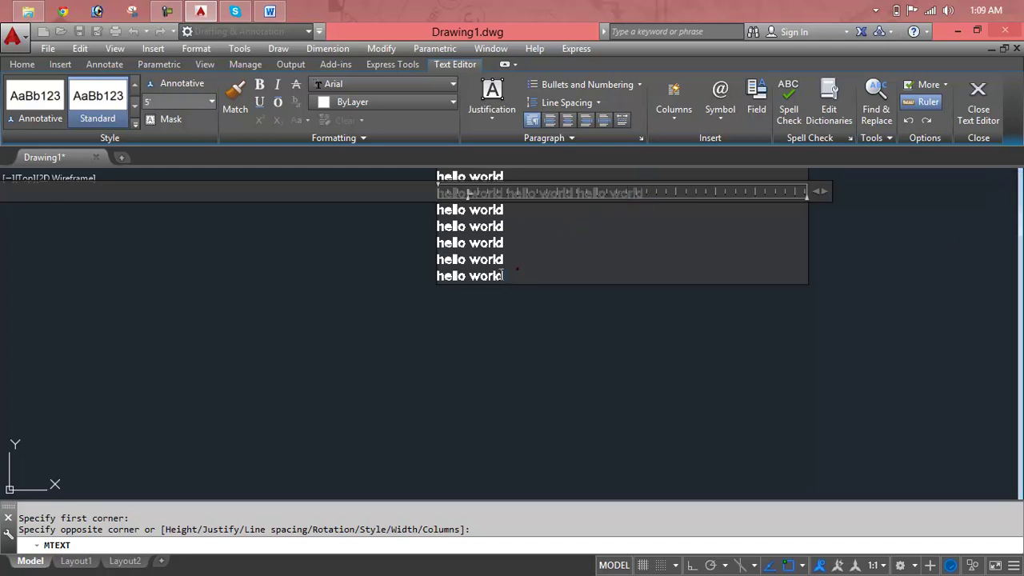
# Select all the hello world lines and exit the text editor with Esc.
pyautogui.moveTo(503, 275); pyautogui.dragTo(435, 177)
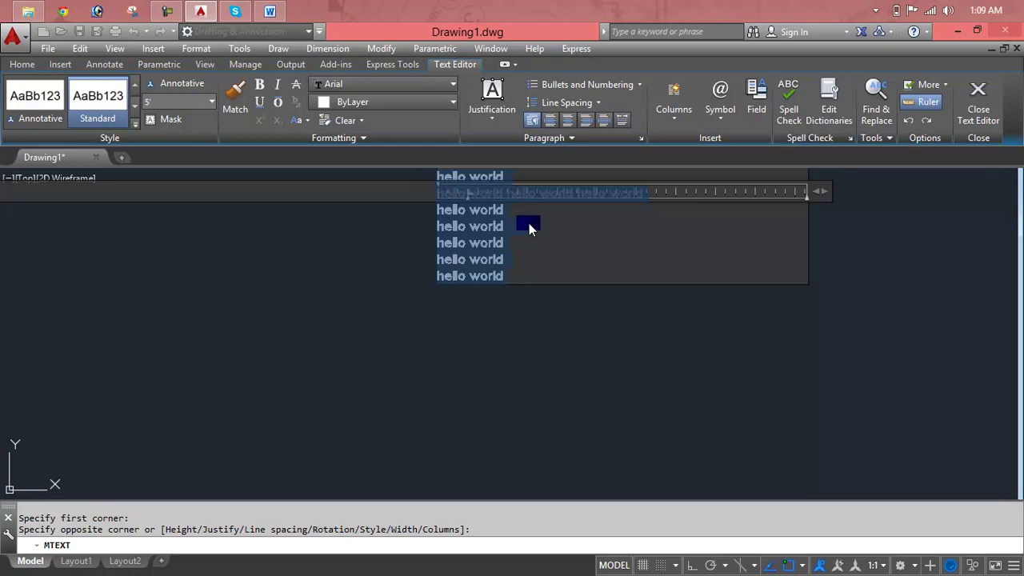
pyautogui.scroll(2, 527, 227)
pyautogui.scroll(-1, 528, 226)
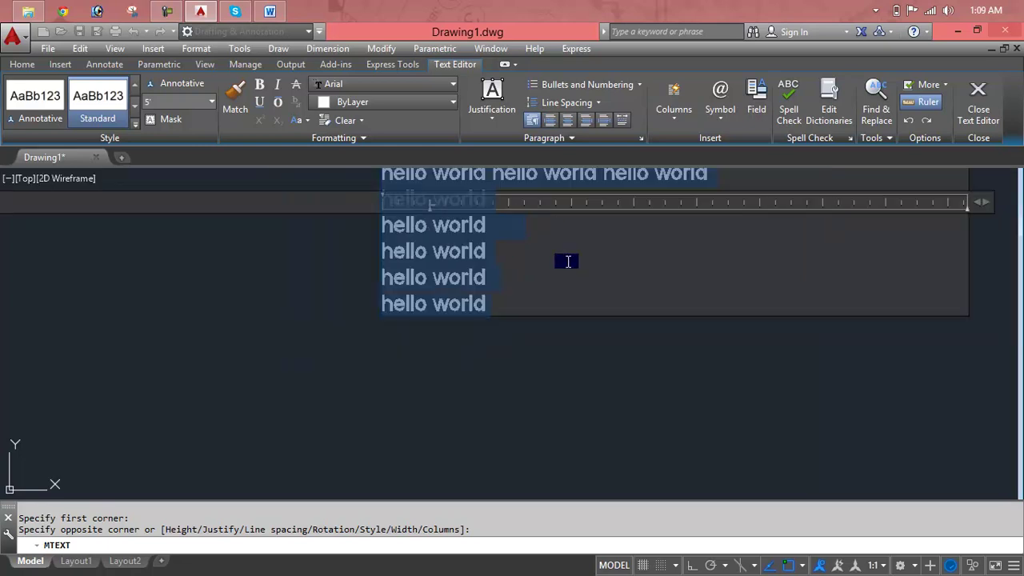
pyautogui.press('Escape')
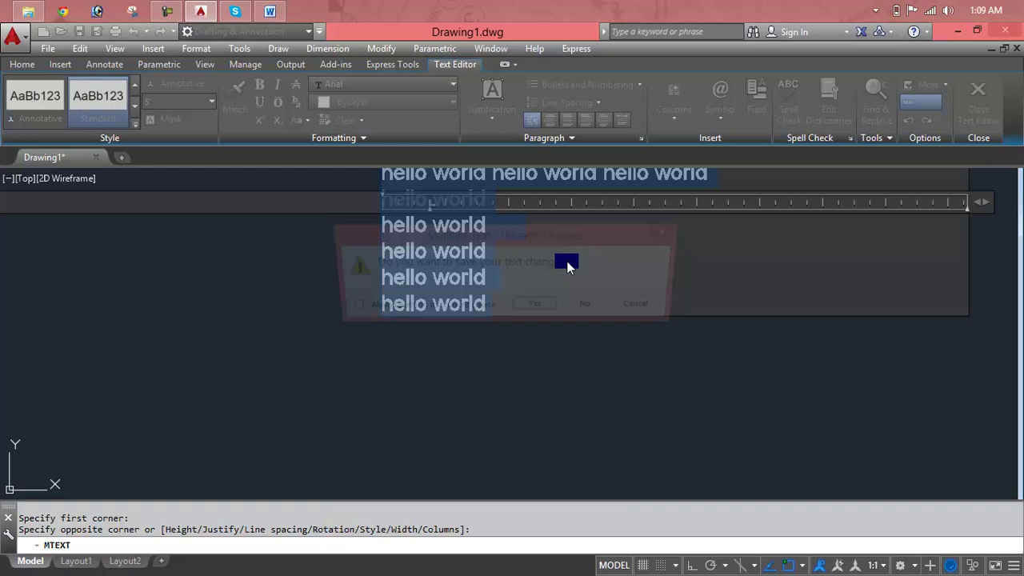
# Discard the edited text, then draw a new empty MTEXT box by its two corners.
pyautogui.click(590, 308)
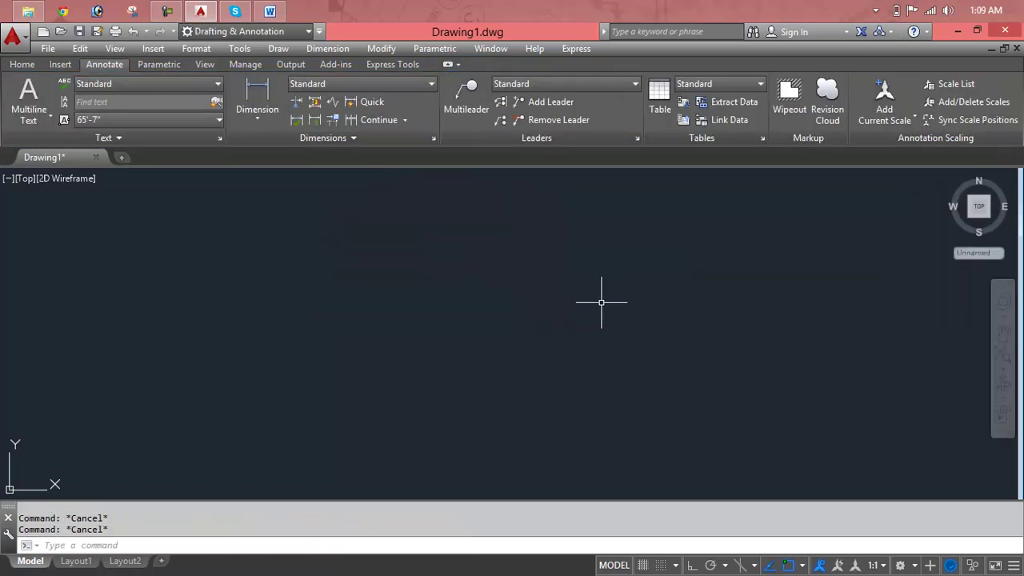
pyautogui.press('Return')
pyautogui.click(322, 246)
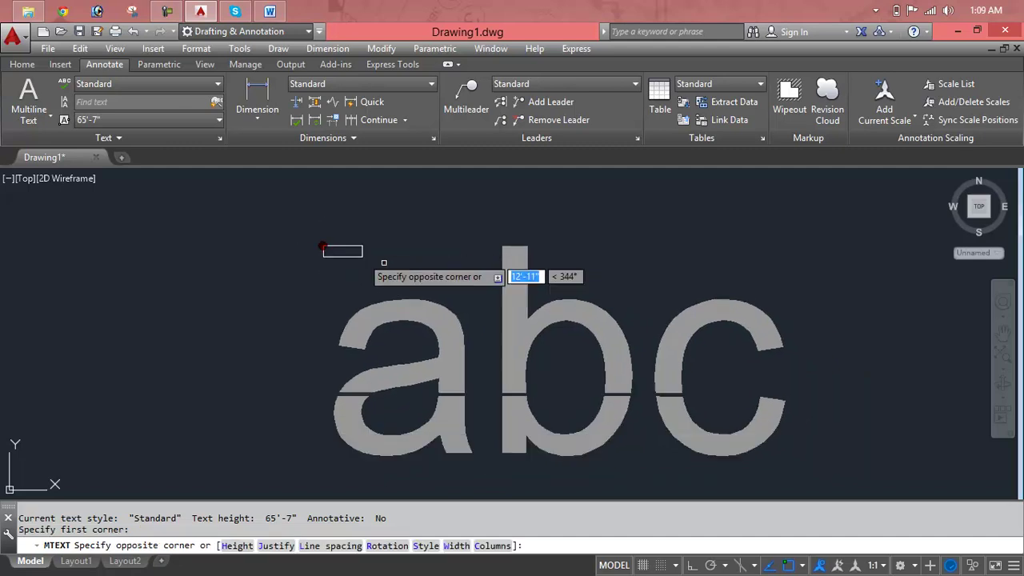
pyautogui.click(868, 473)
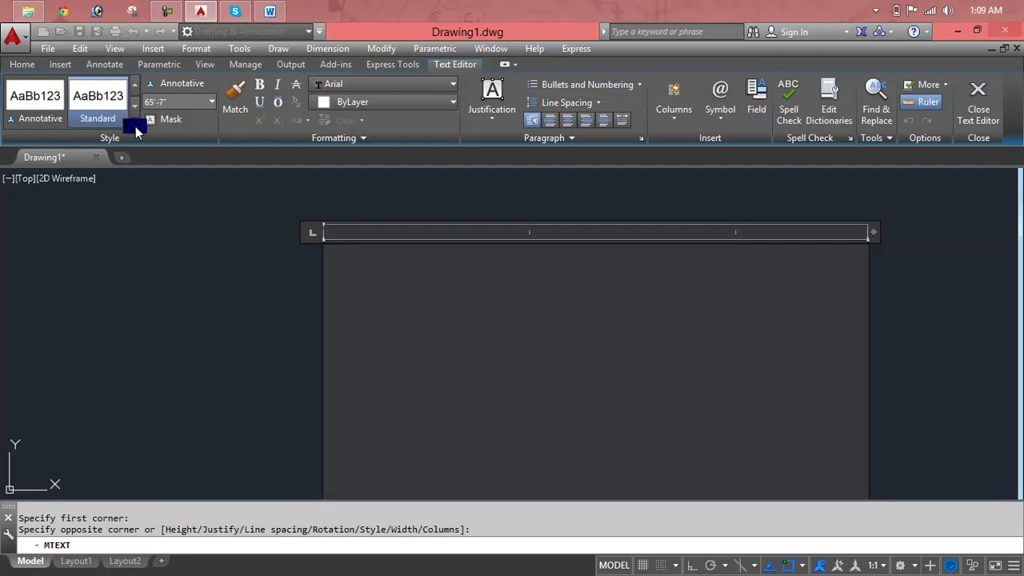
pyautogui.click(213, 95)
# Set the text height to 5' and type 'hello world', fixing the typo.
pyautogui.click(197, 120)
pyautogui.write('hello word')
pyautogui.press('BackSpace')
pyautogui.write('ld')
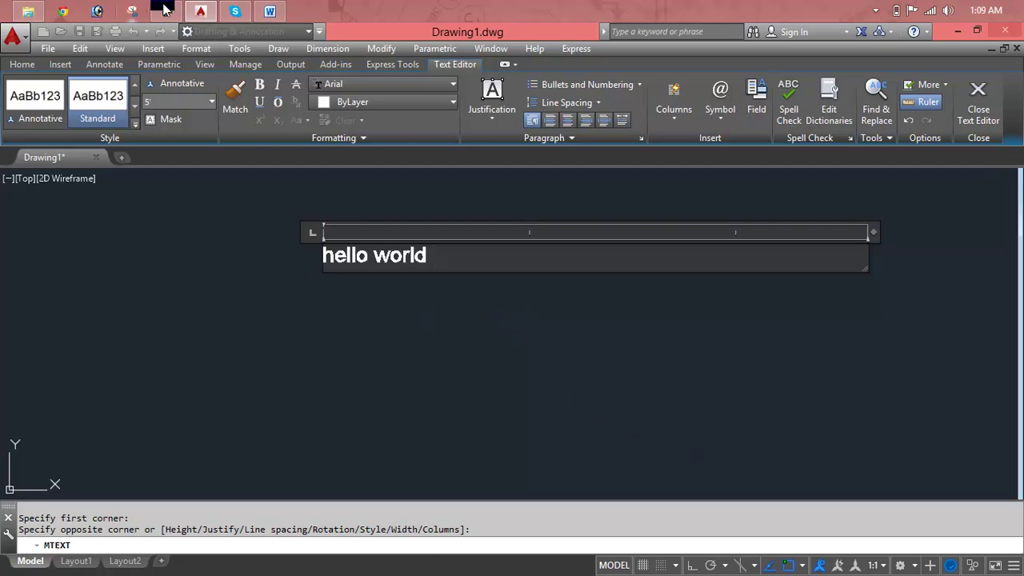
# Paste three more copies of hello world after the text.
pyautogui.moveTo(453, 261); pyautogui.dragTo(301, 258)
pyautogui.hotkey('ctrl', 'c')
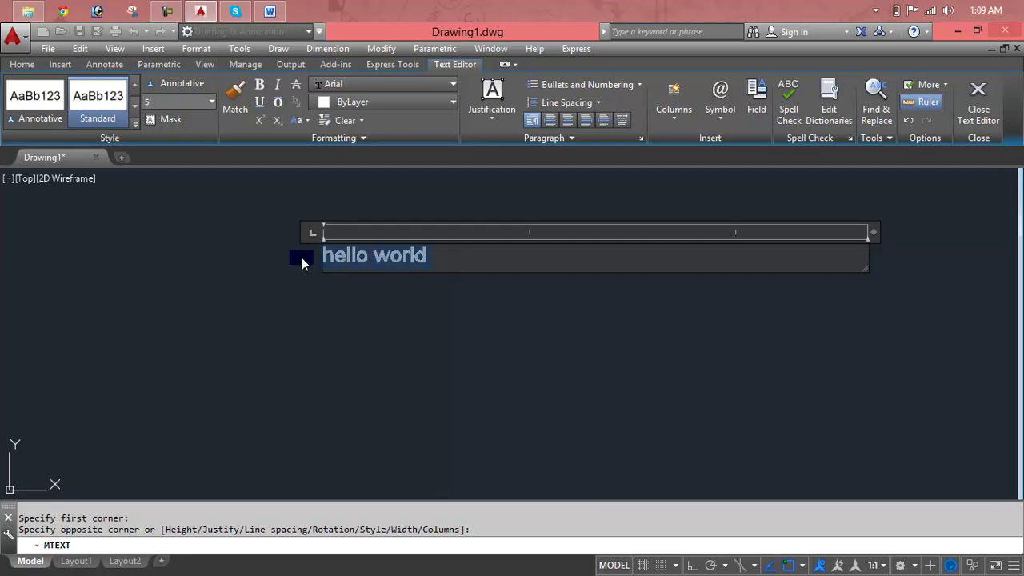
pyautogui.click(457, 252)
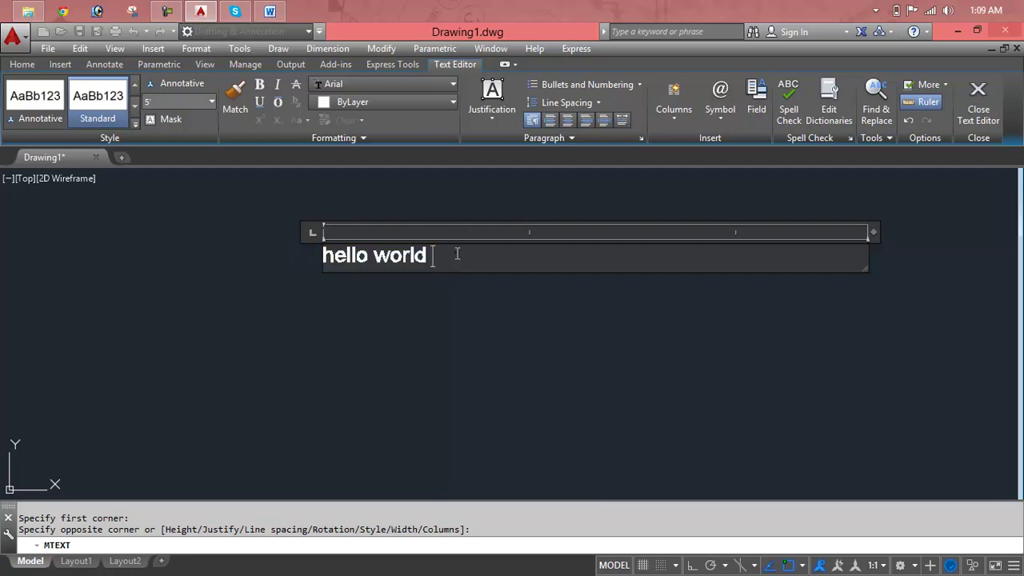
pyautogui.hotkey('ctrl', 'v')
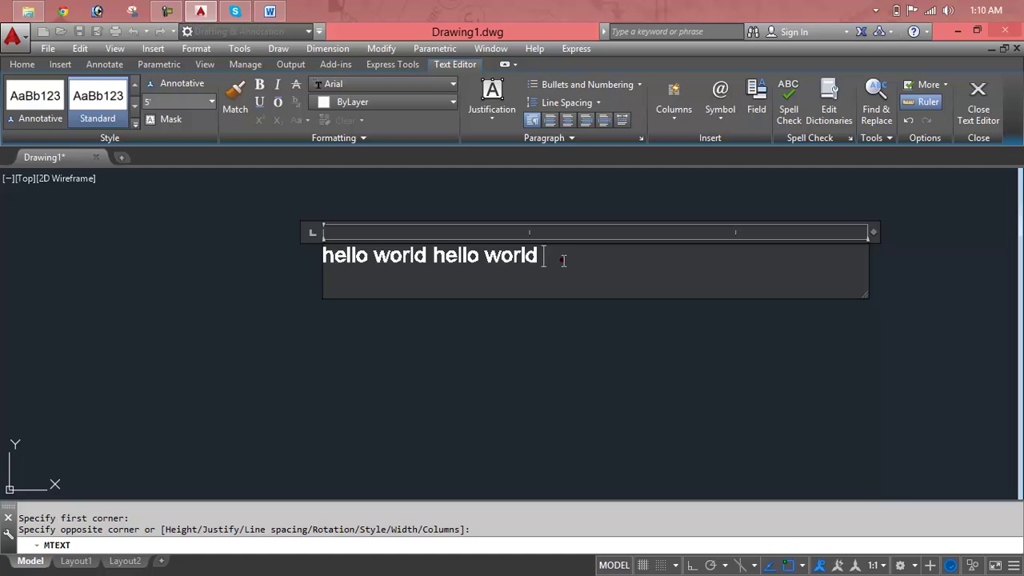
pyautogui.hotkey('ctrl', 'v')
pyautogui.hotkey('ctrl', 'v')
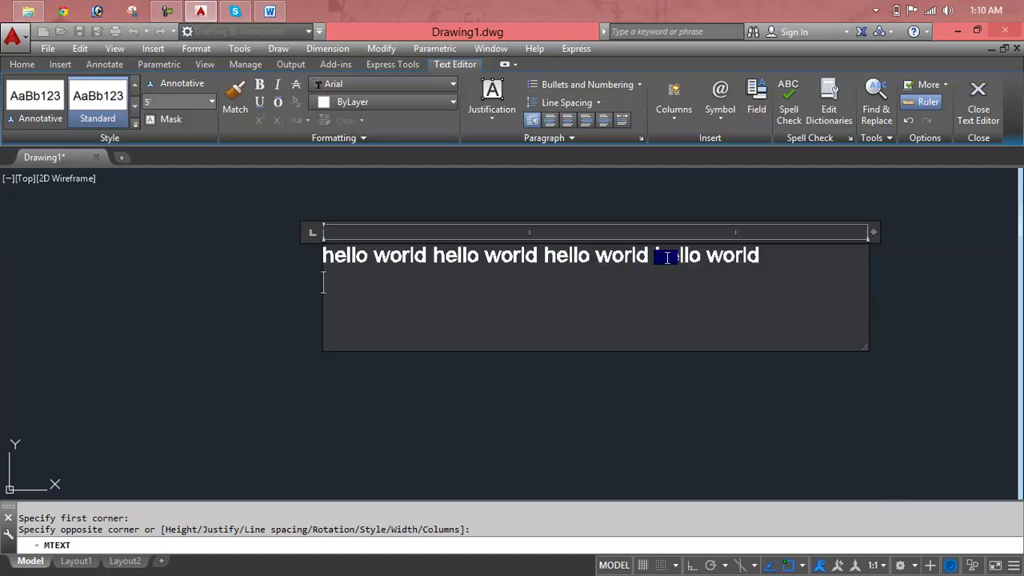
pyautogui.hotkey('ctrl', 'v')
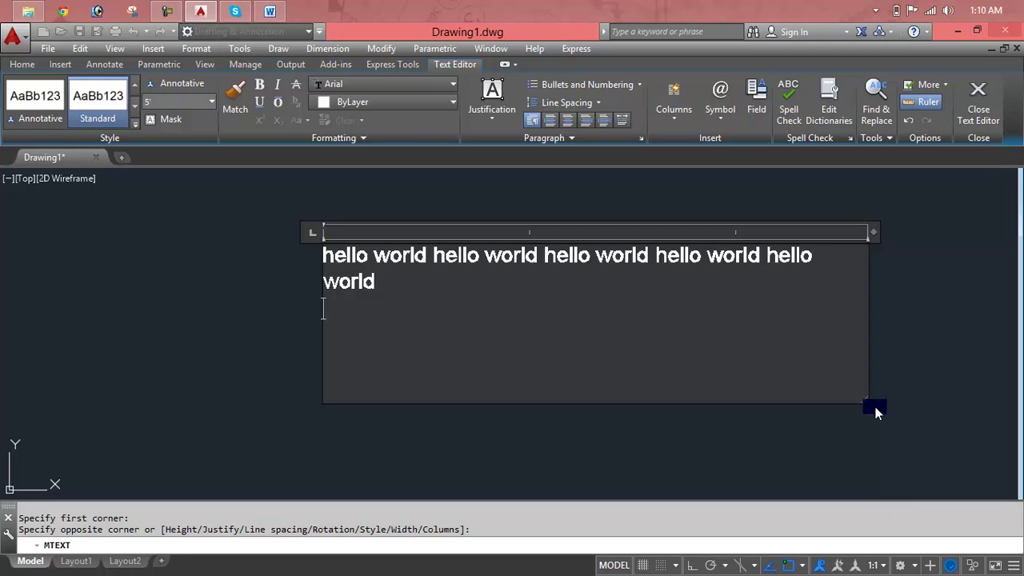
# Widen the text box and paste a new line of hello world below, undoing the extra paste.
pyautogui.moveTo(875, 408); pyautogui.dragTo(889, 400)
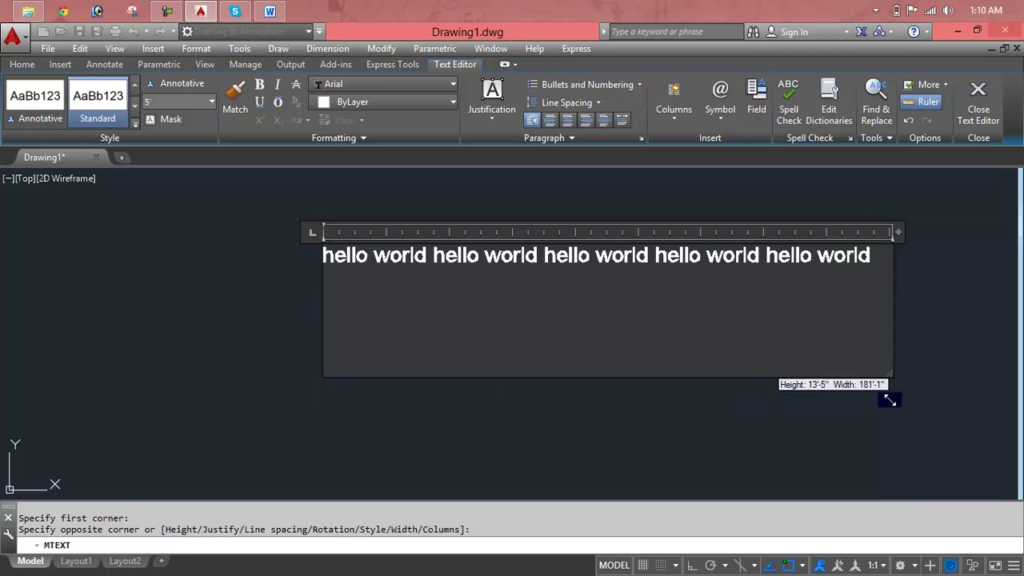
pyautogui.moveTo(879, 263); pyautogui.dragTo(242, 238)
pyautogui.hotkey('ctrl', 'c')
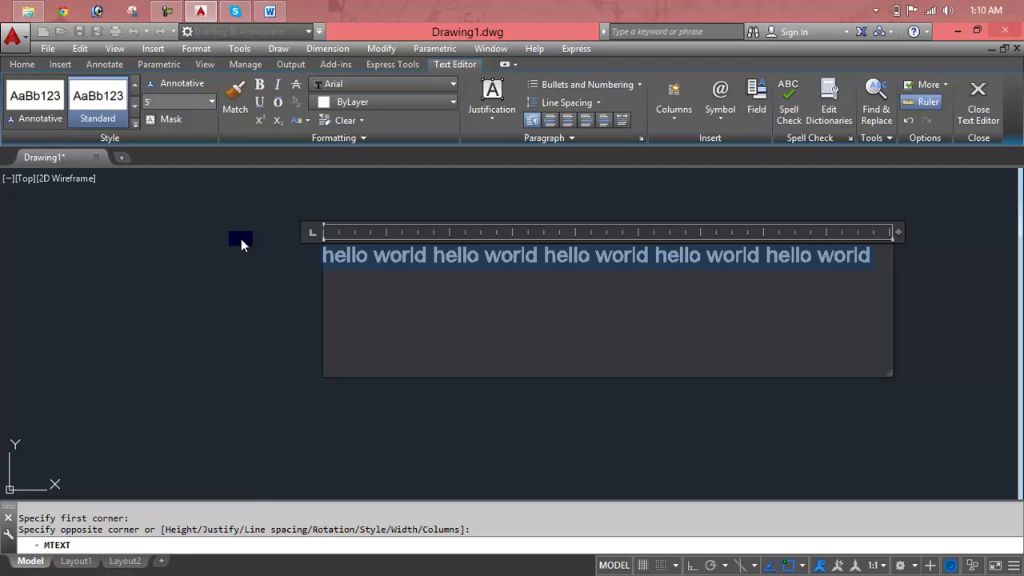
pyautogui.click(856, 271)
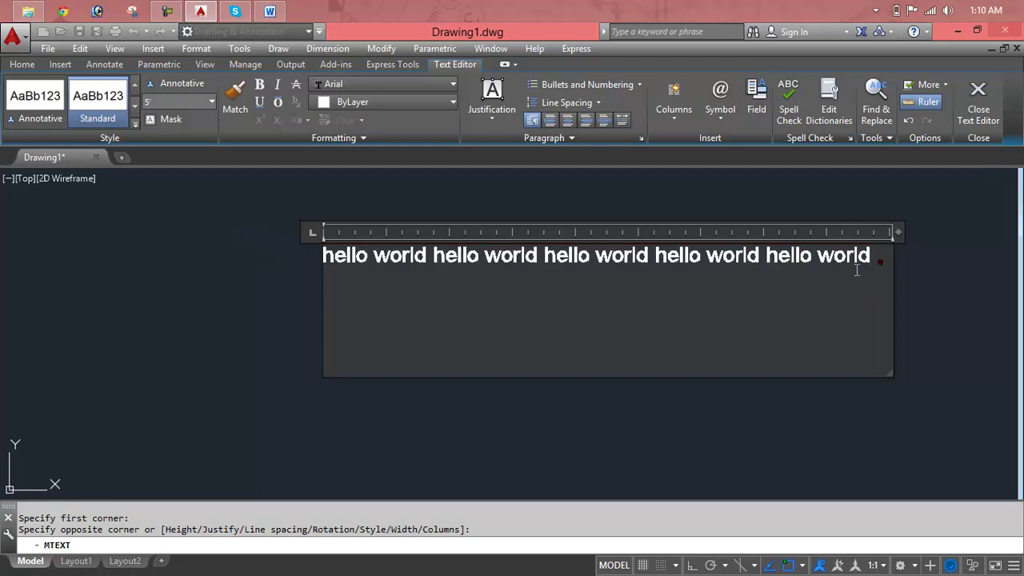
pyautogui.press('Return')
pyautogui.hotkey('ctrl', 'v')
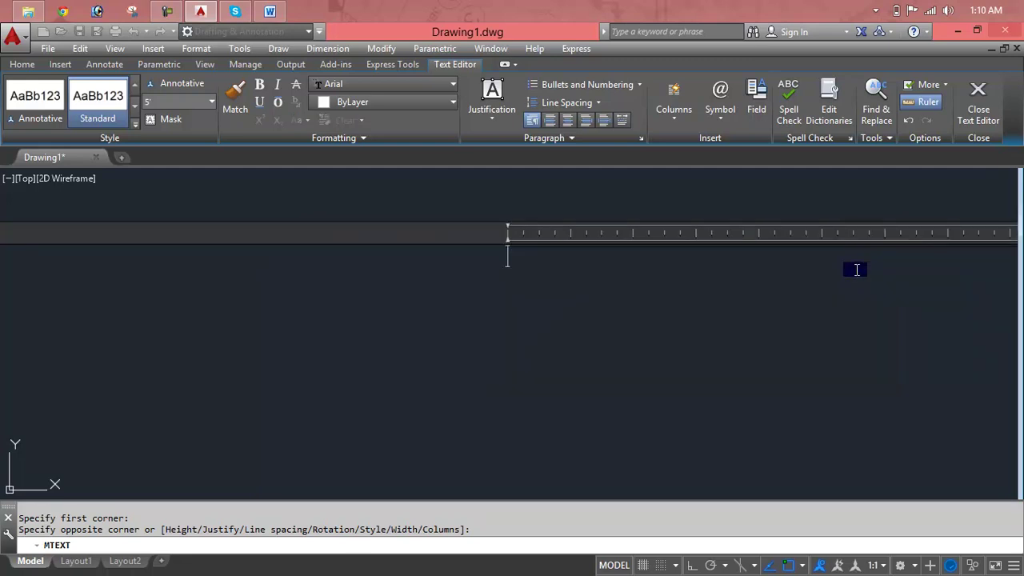
pyautogui.hotkey('ctrl', 'v')
pyautogui.scroll(-3, 857, 270)
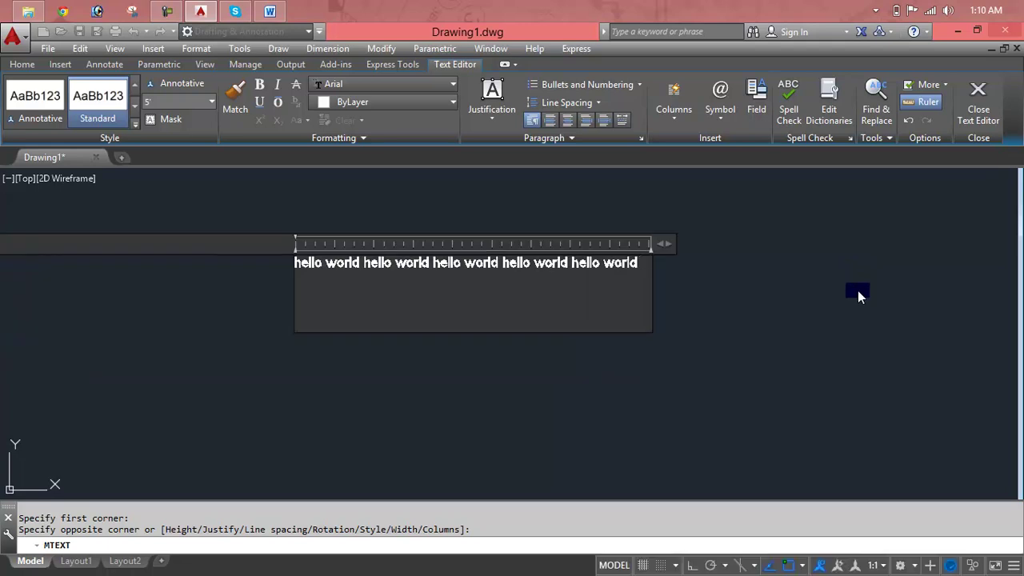
pyautogui.hotkey('ctrl', 'z')
# Adjust the box width, redo several hello world lines, and select all the text.
pyautogui.moveTo(804, 296); pyautogui.dragTo(505, 277)
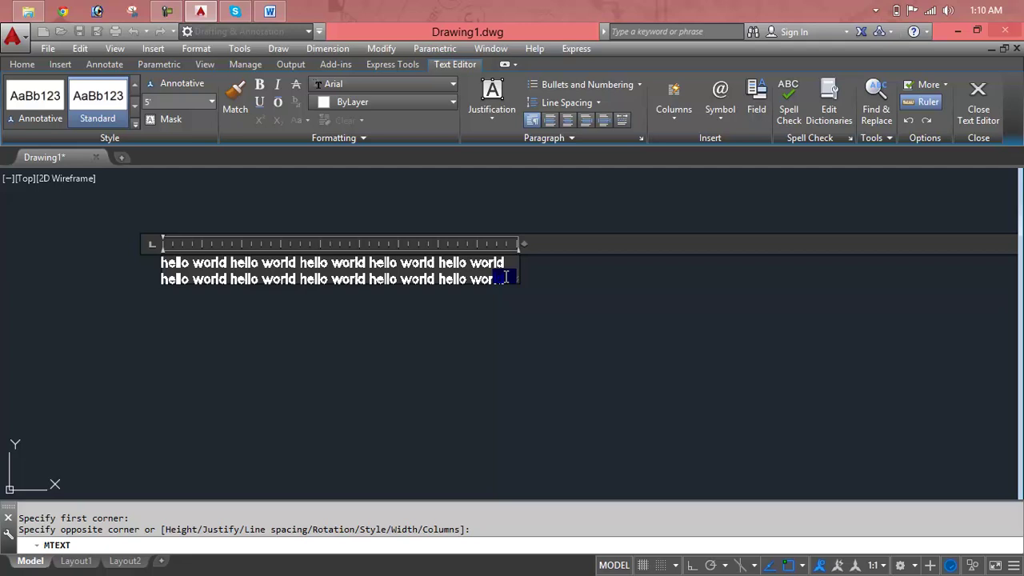
pyautogui.hotkey('ctrl', 'z')
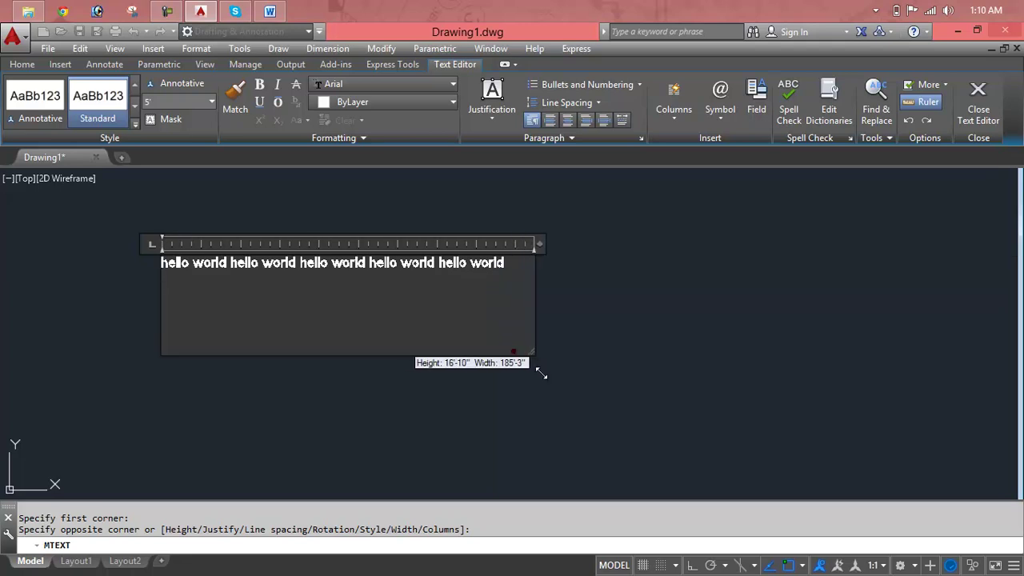
pyautogui.moveTo(513, 352); pyautogui.dragTo(557, 416)
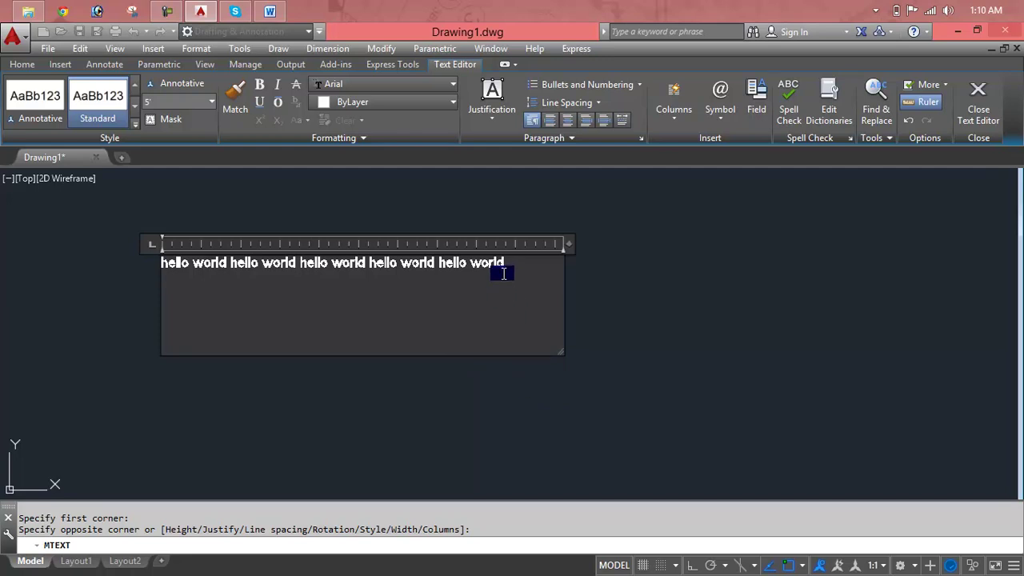
pyautogui.hotkey('ctrl', 'y')
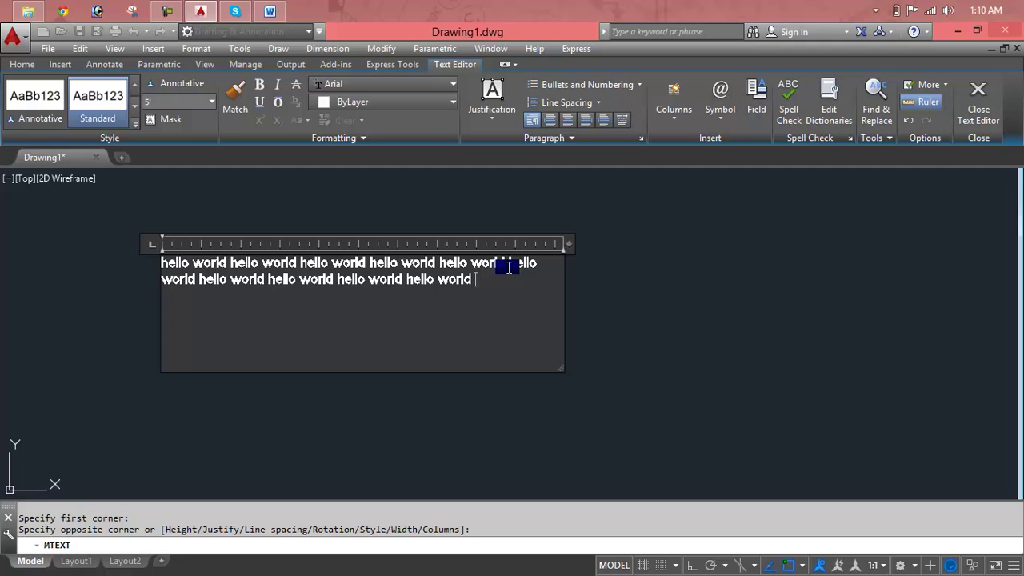
pyautogui.hotkey('ctrl', 'y')
pyautogui.hotkey('ctrl', 'y')
pyautogui.hotkey('ctrl', 'y')
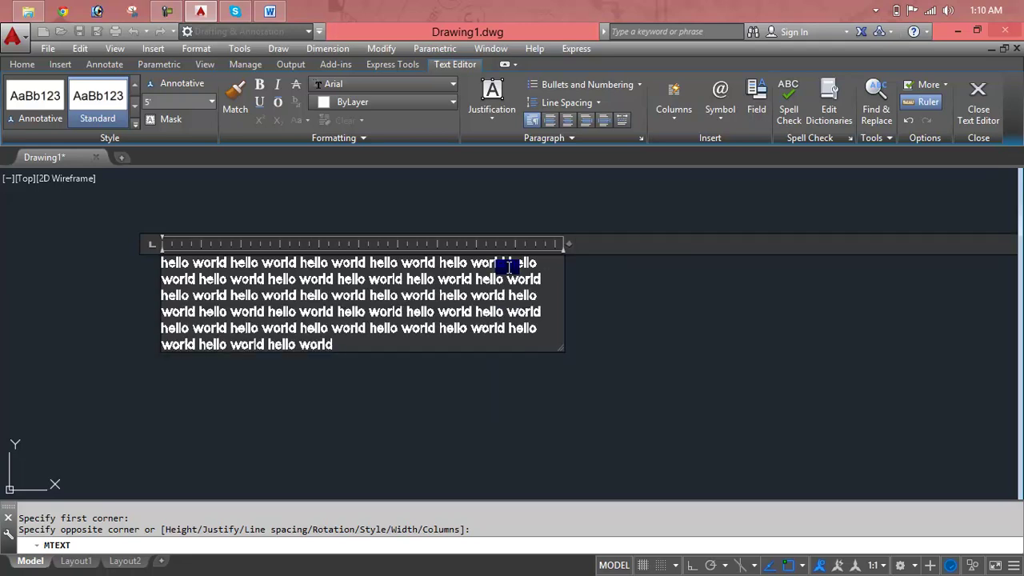
pyautogui.hotkey('ctrl', 'z')
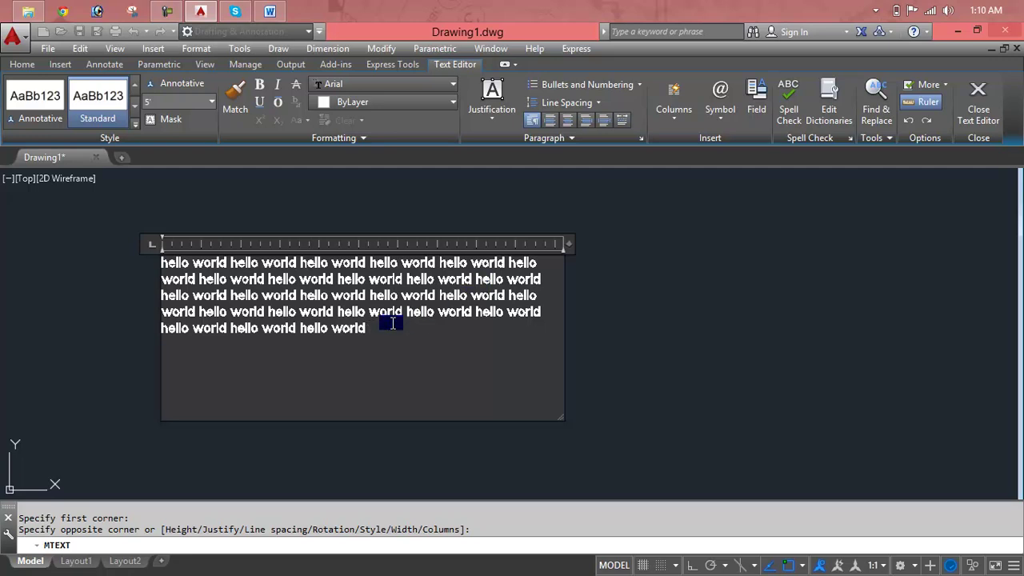
pyautogui.moveTo(389, 320); pyautogui.dragTo(170, 267)
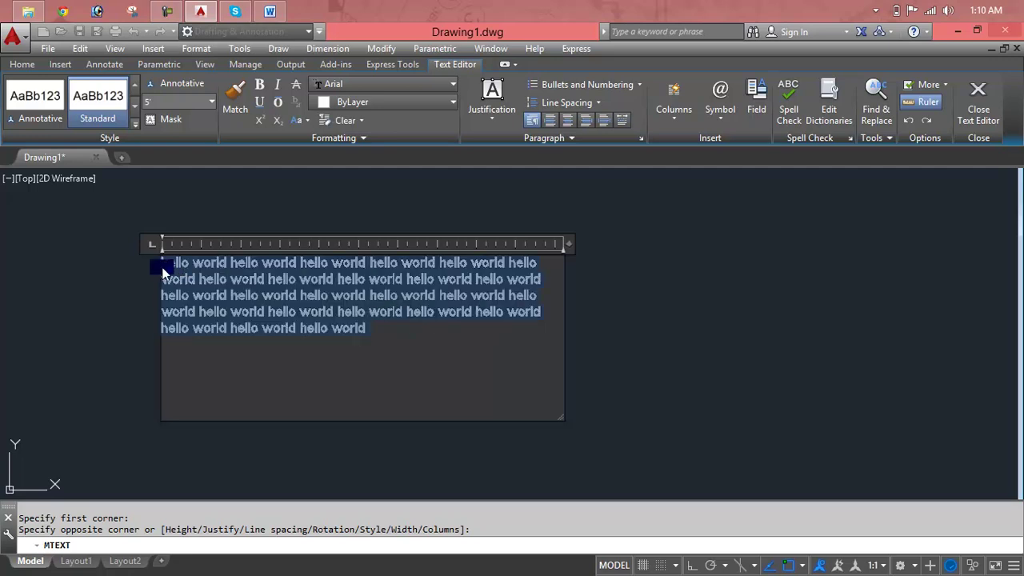
pyautogui.click(683, 114)
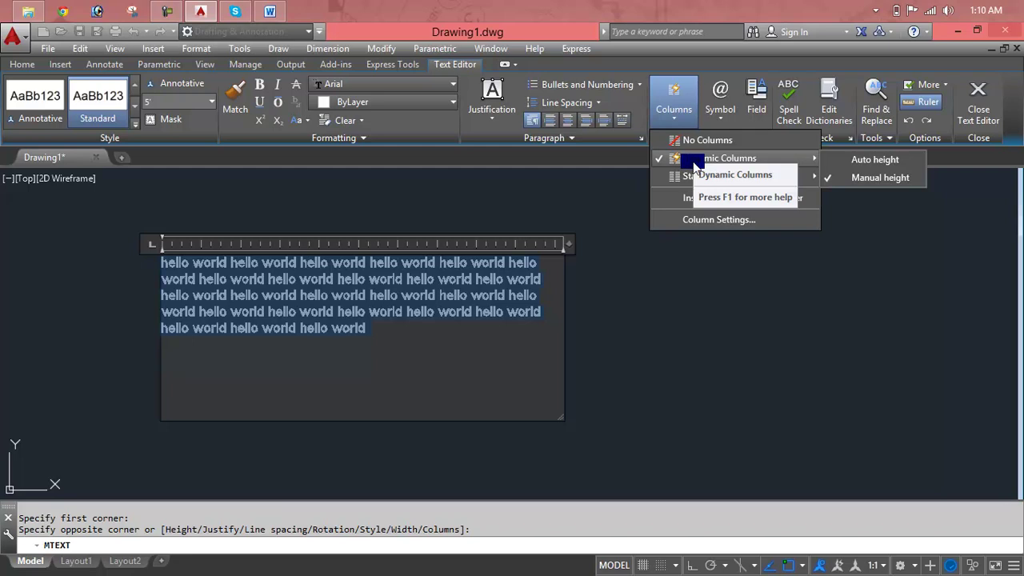
pyautogui.moveTo(712, 176)
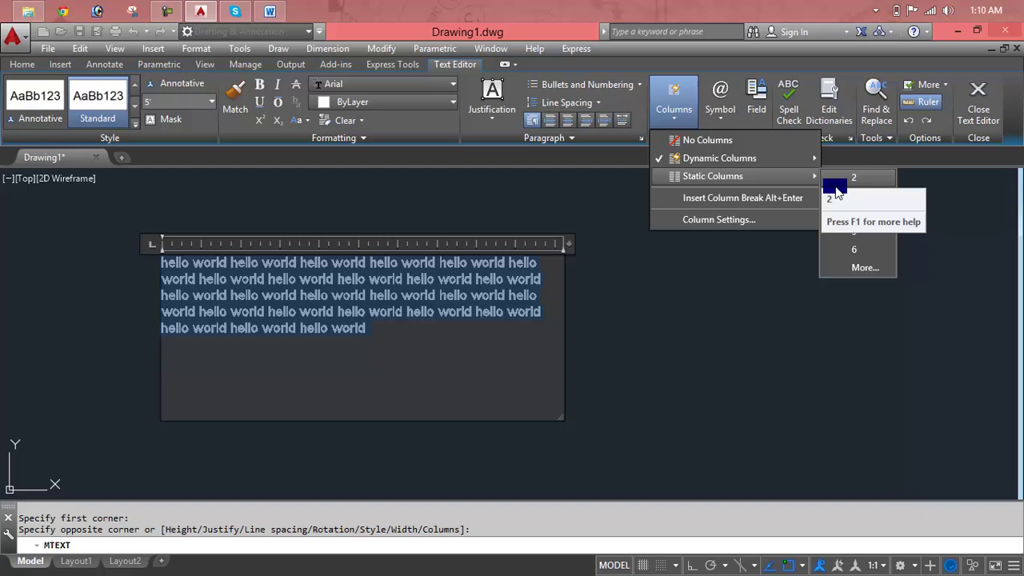
# Try two static columns, no columns, then dynamic columns with auto and then manual height.
pyautogui.click(837, 214)
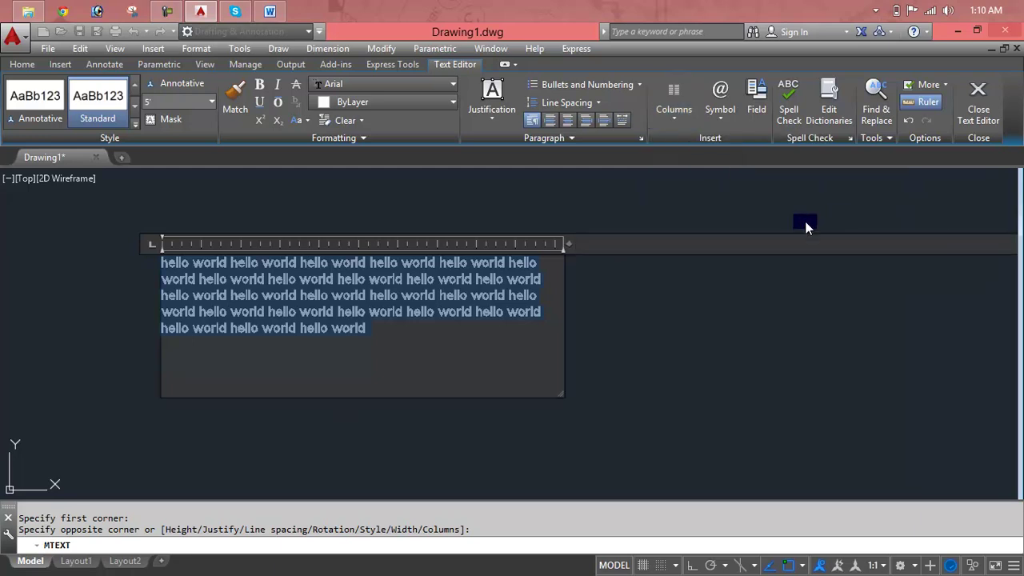
pyautogui.scroll(-2, 812, 247)
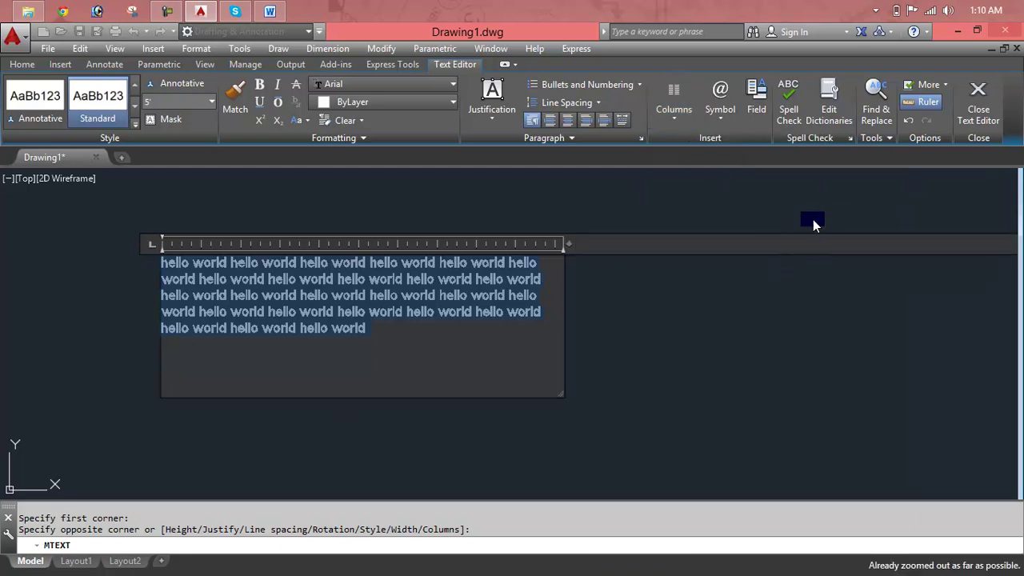
pyautogui.click(691, 120)
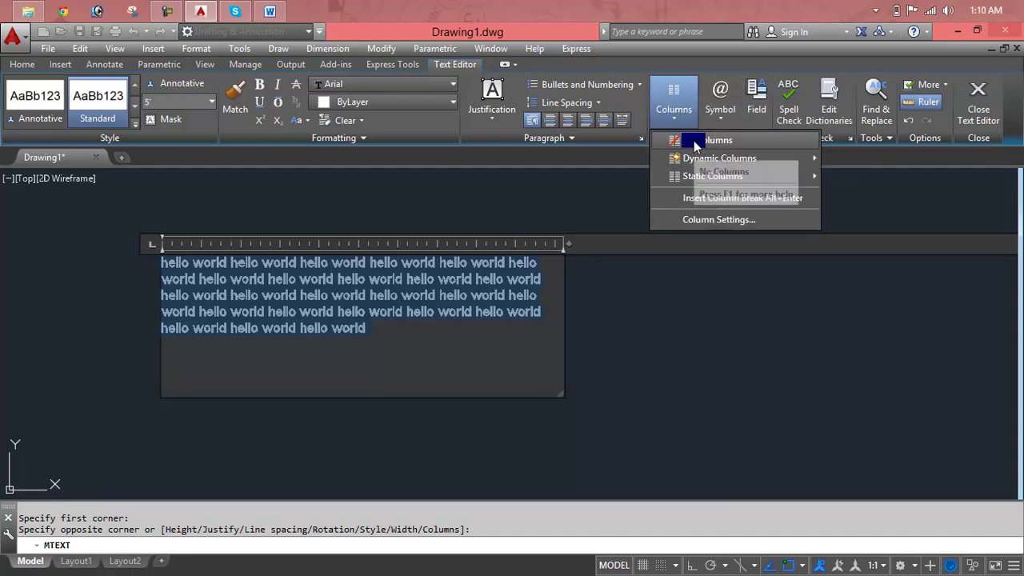
pyautogui.click(694, 140)
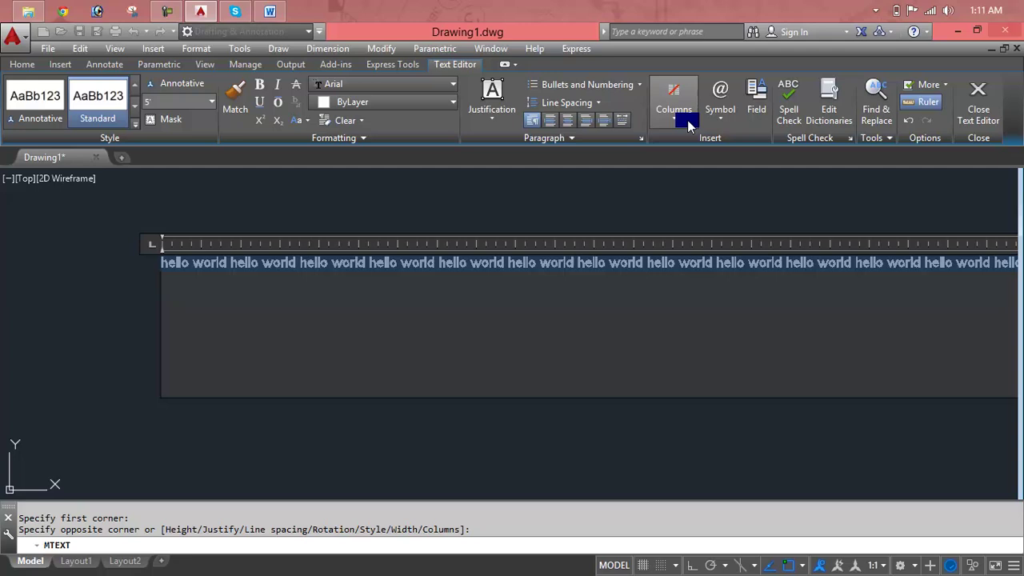
pyautogui.click(684, 124)
pyautogui.click(695, 141)
pyautogui.click(681, 120)
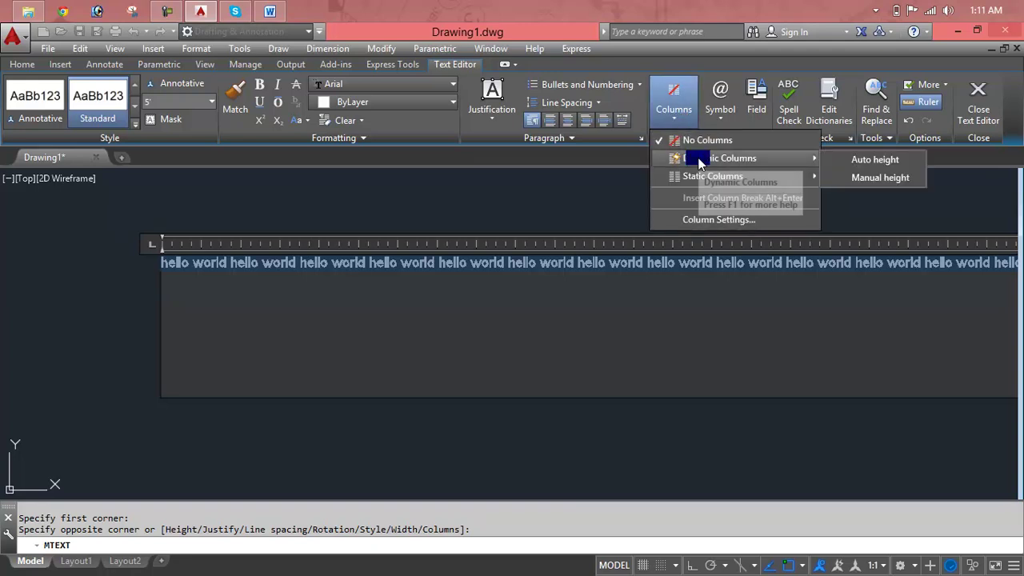
pyautogui.click(866, 162)
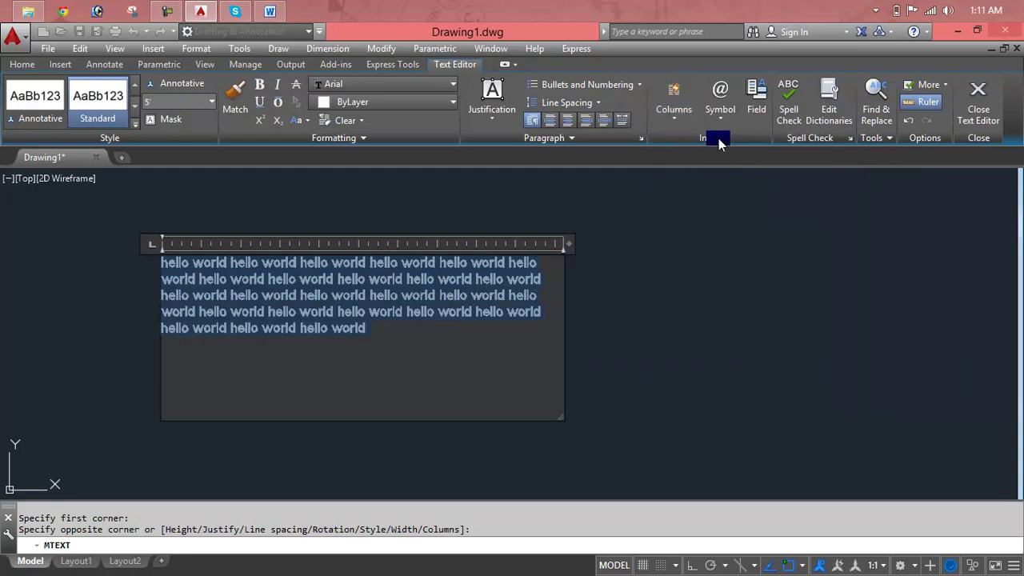
pyautogui.click(686, 117)
pyautogui.moveTo(719, 158)
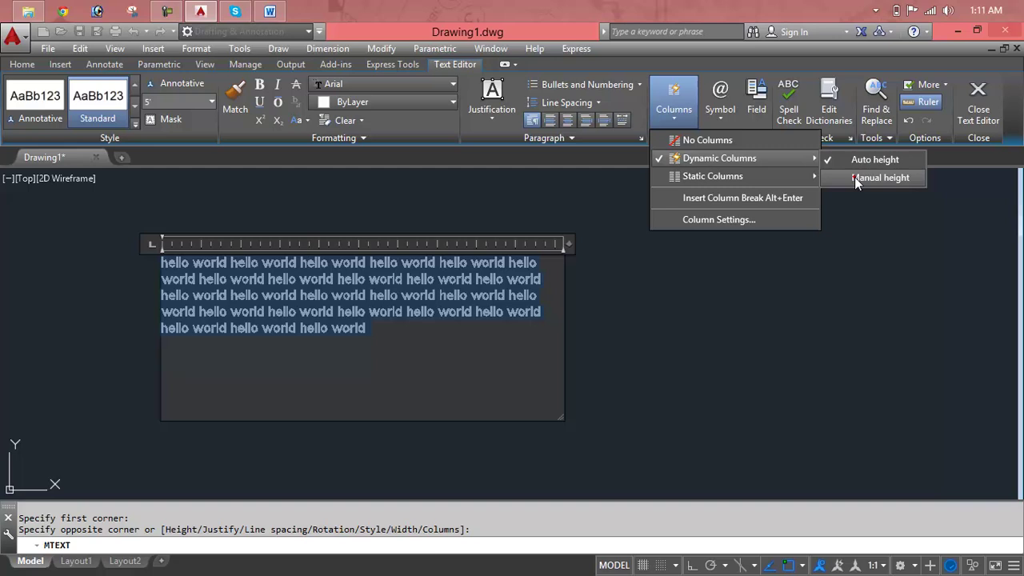
pyautogui.click(854, 177)
# Insert and undo a column break, then open and close Column Settings unchanged.
pyautogui.click(686, 114)
pyautogui.moveTo(713, 176)
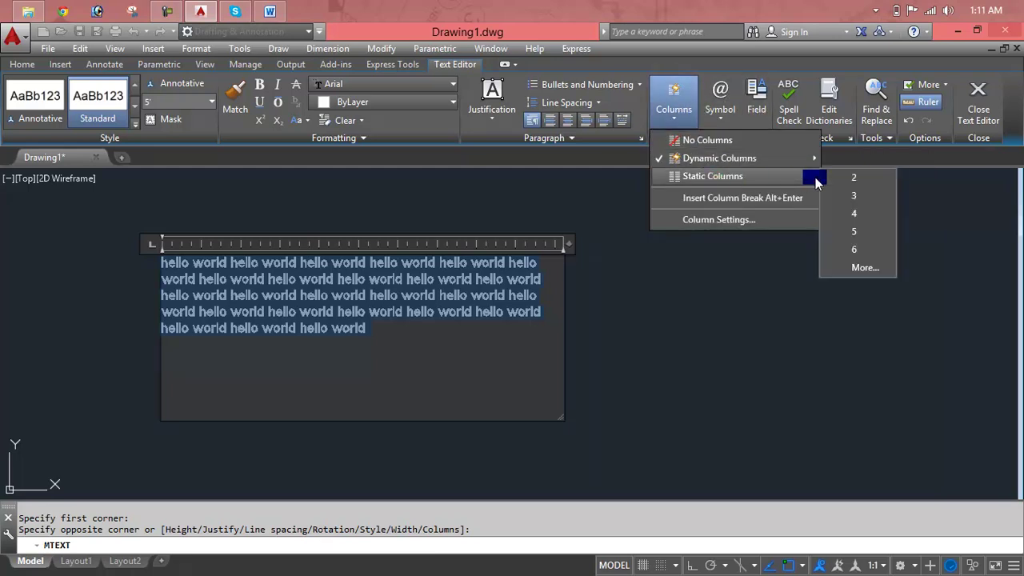
pyautogui.click(749, 200)
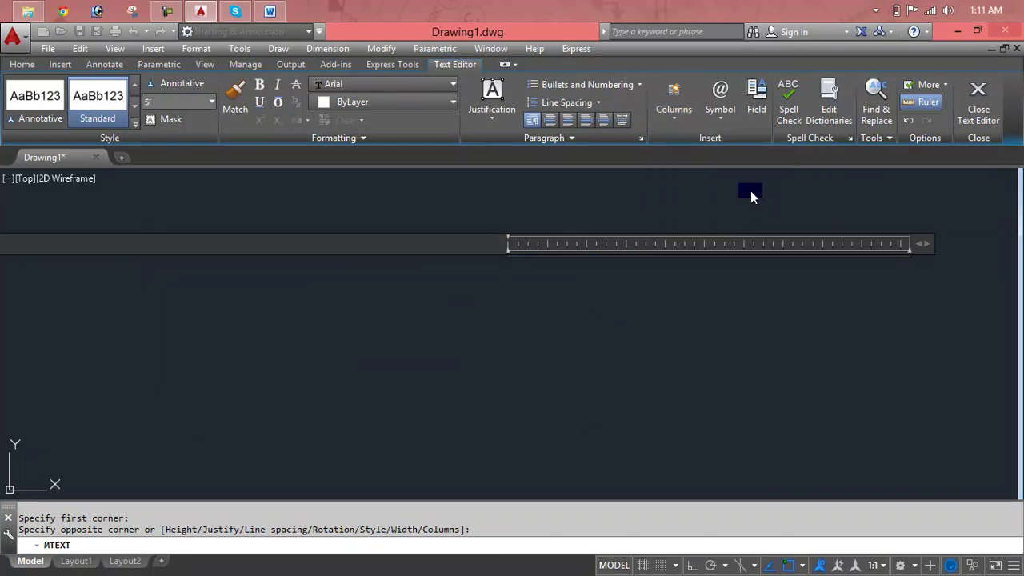
pyautogui.hotkey('ctrl', 'z')
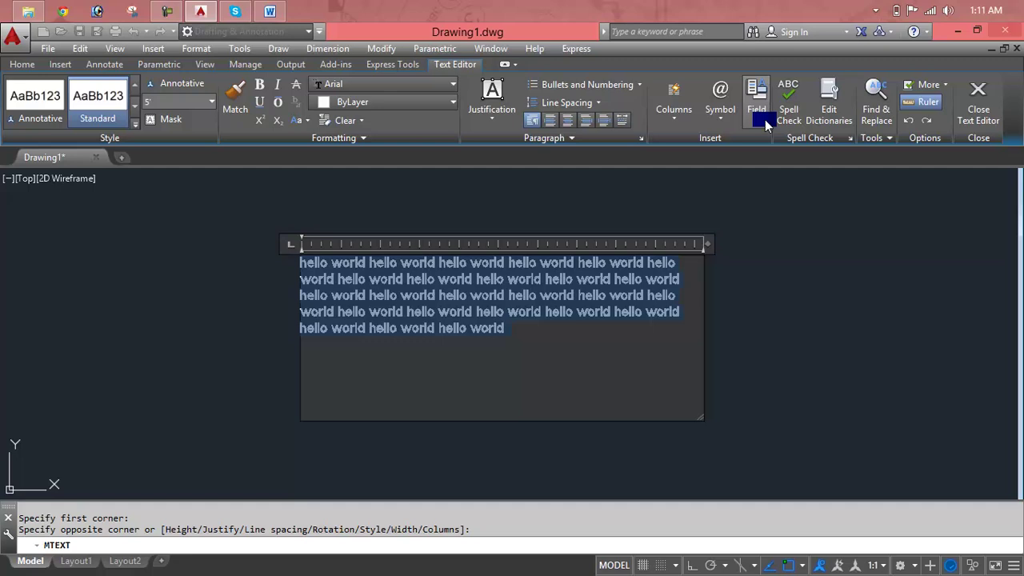
pyautogui.click(665, 120)
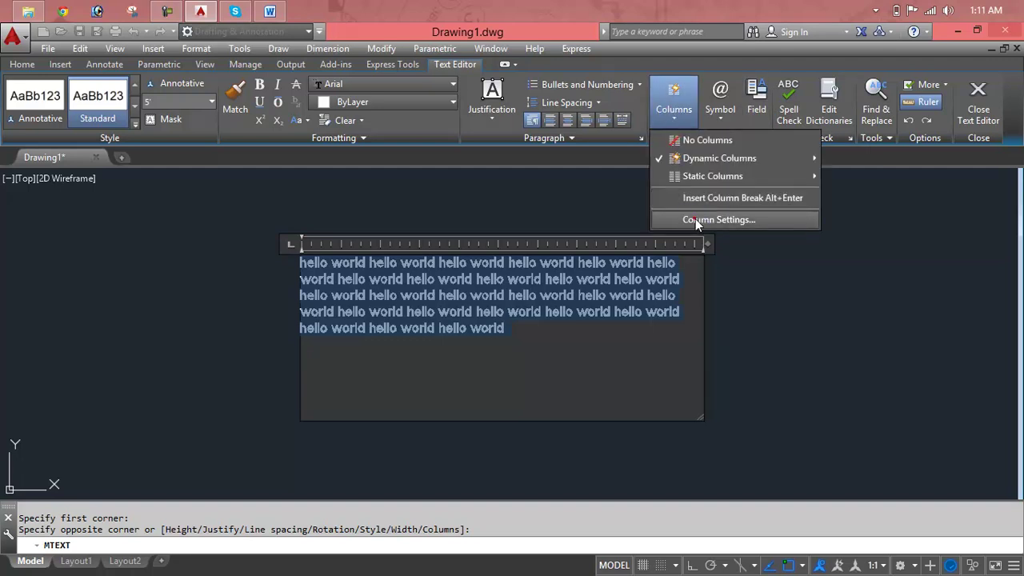
pyautogui.click(695, 218)
pyautogui.moveTo(540, 207)
pyautogui.mouseDown()
pyautogui.moveTo(752, 166)
pyautogui.moveTo(482, 159)
pyautogui.mouseUp()
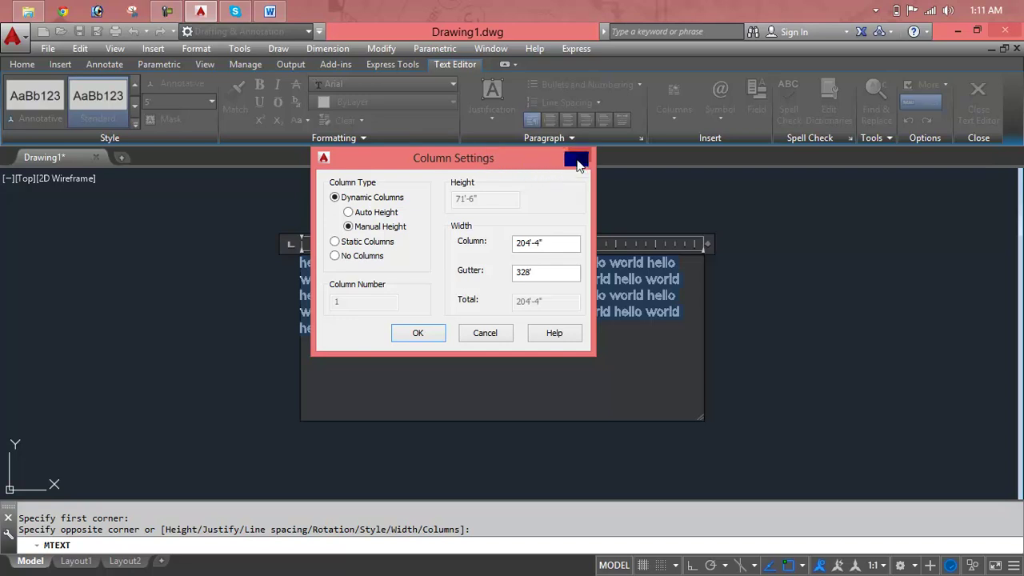
pyautogui.click(580, 157)
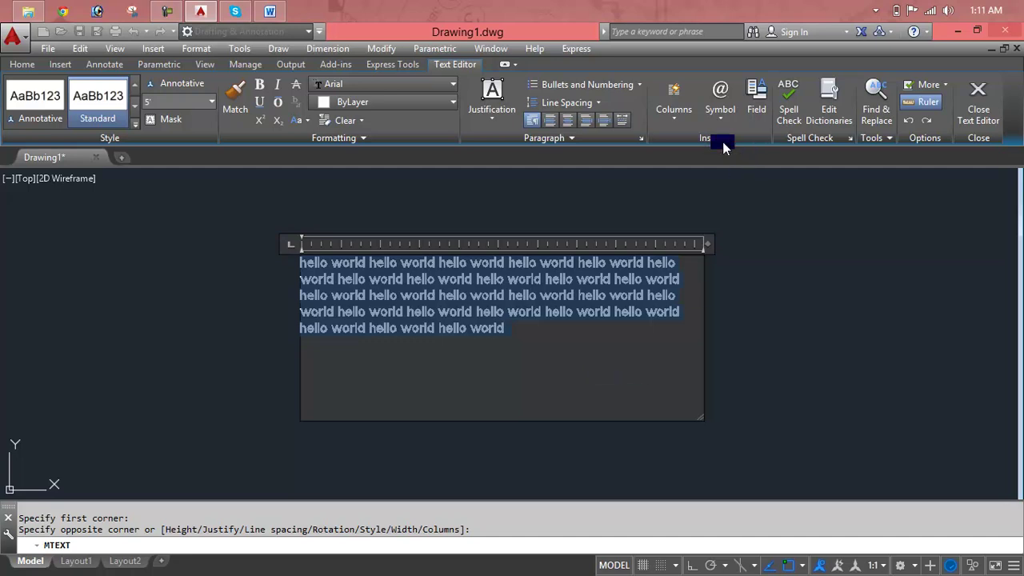
# Replace the selected text with Delta and Electrical Phase symbols, then choose Symbol > Other...
pyautogui.click(720, 108)
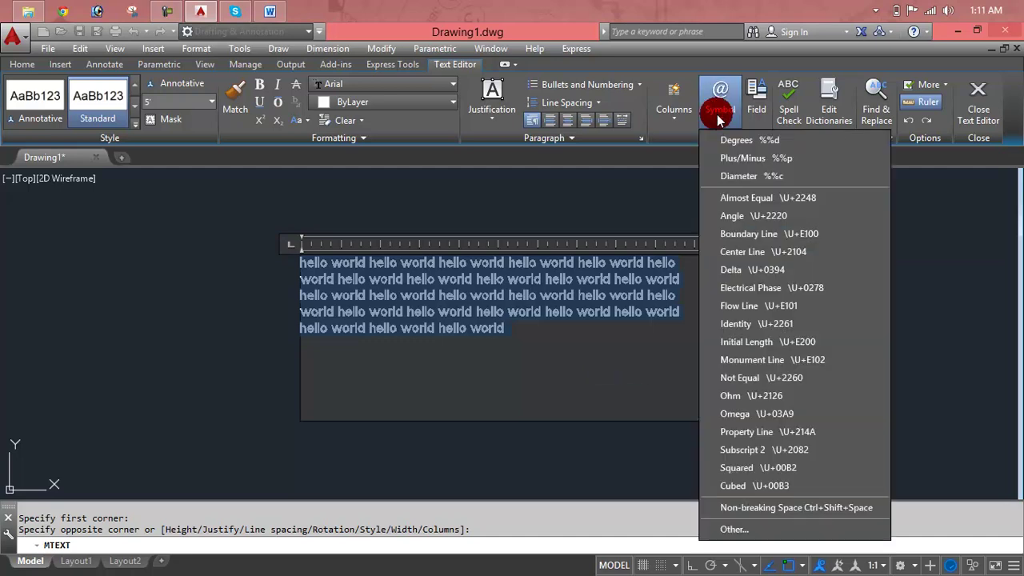
pyautogui.click(743, 270)
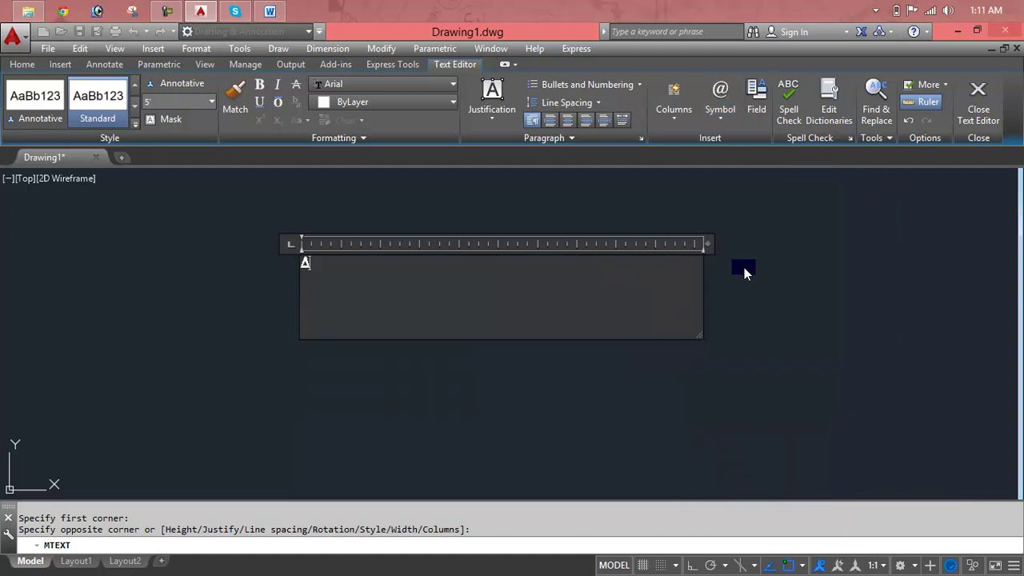
pyautogui.click(724, 112)
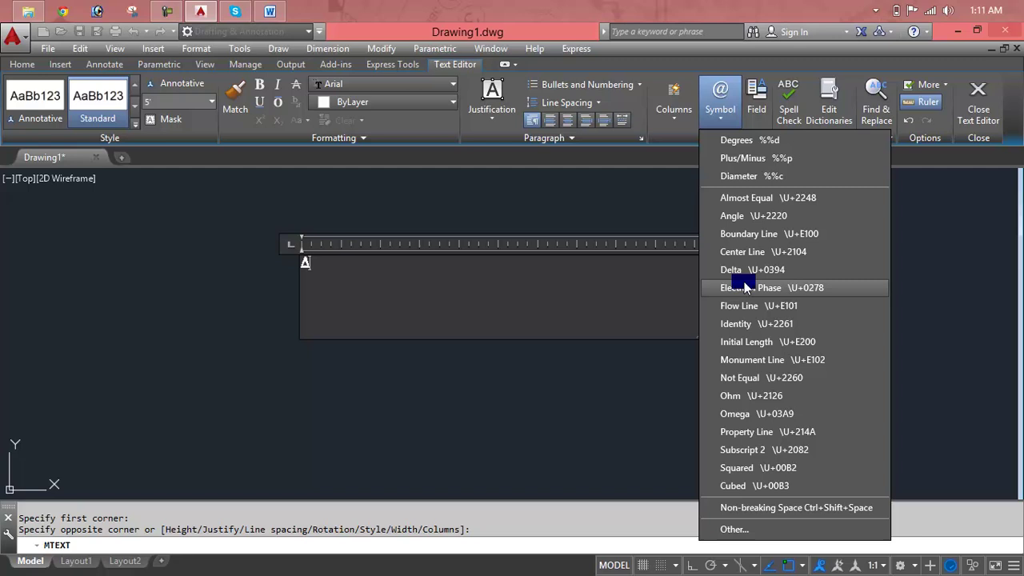
pyautogui.click(744, 285)
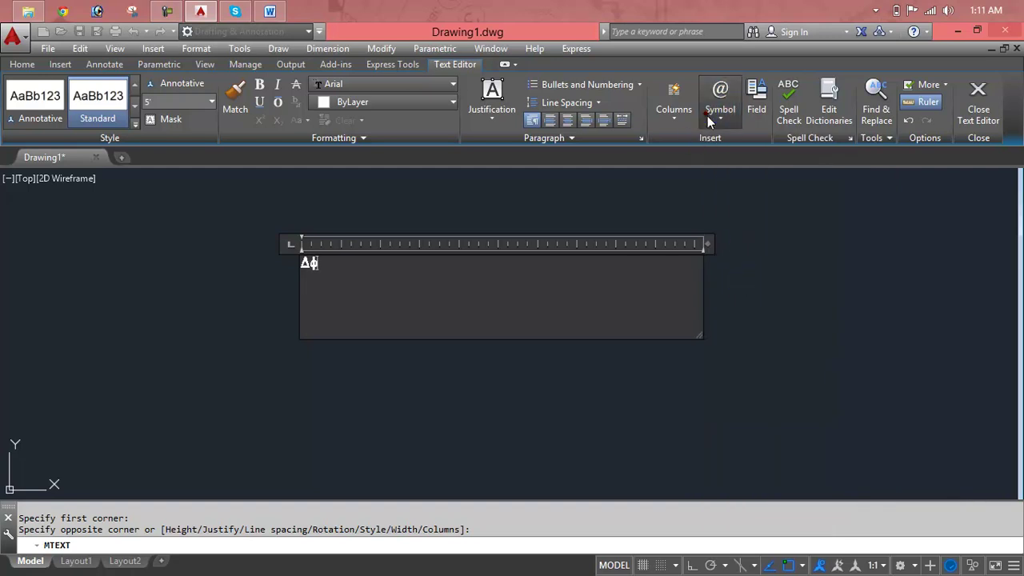
pyautogui.click(708, 120)
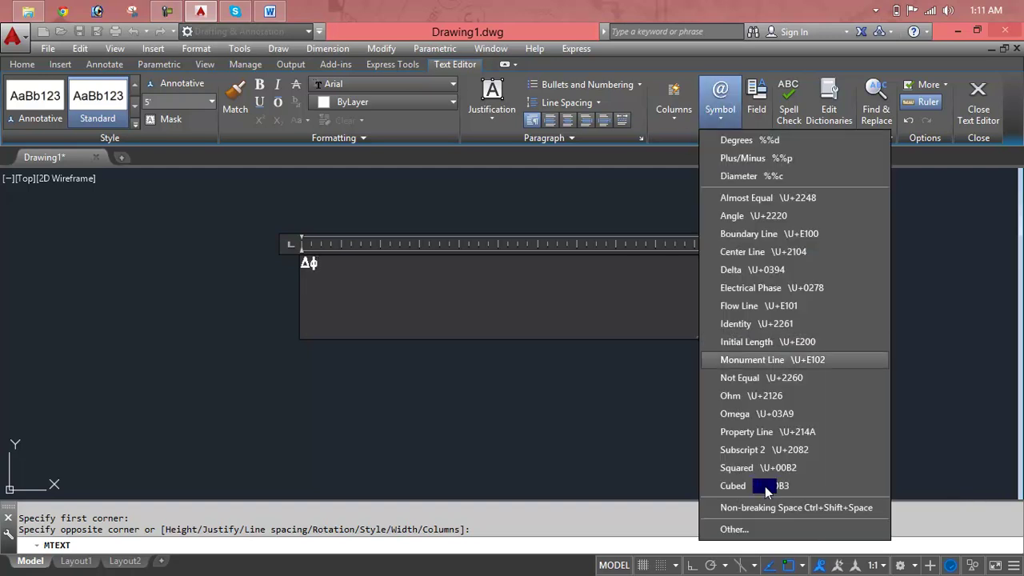
pyautogui.click(774, 534)
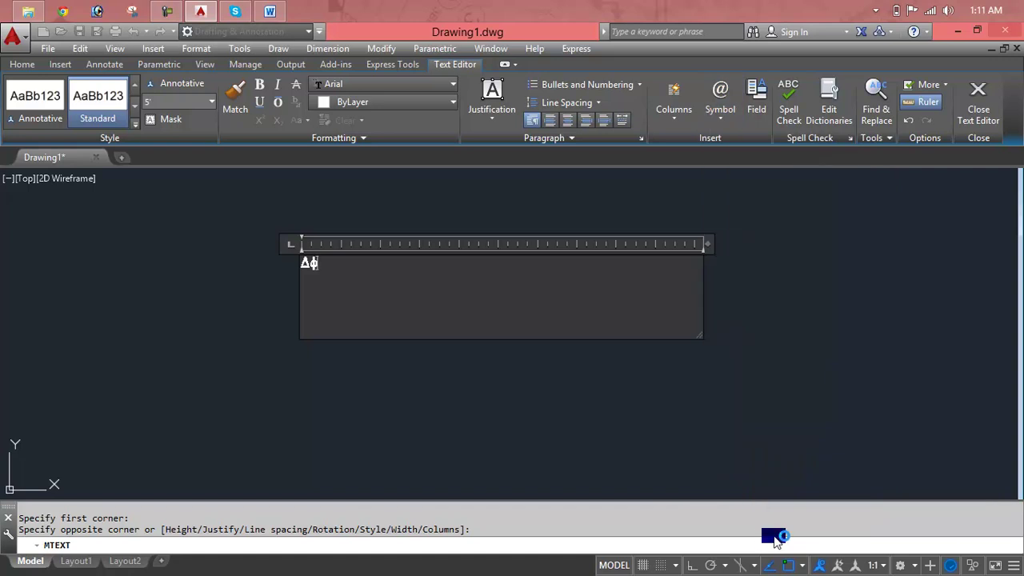
# Collect Â and ñ in Character Map and copy them to the clipboard.
pyautogui.moveTo(80, 169)
pyautogui.mouseDown()
pyautogui.moveTo(110, 216)
pyautogui.moveTo(168, 233)
pyautogui.mouseUp()
pyautogui.click(270, 318)
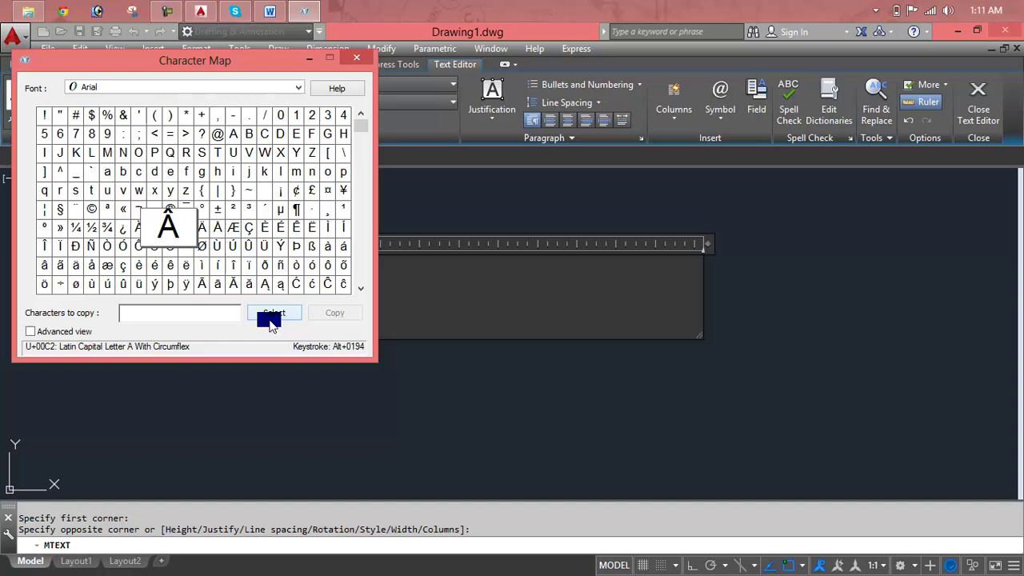
pyautogui.click(232, 210)
pyautogui.click(278, 265)
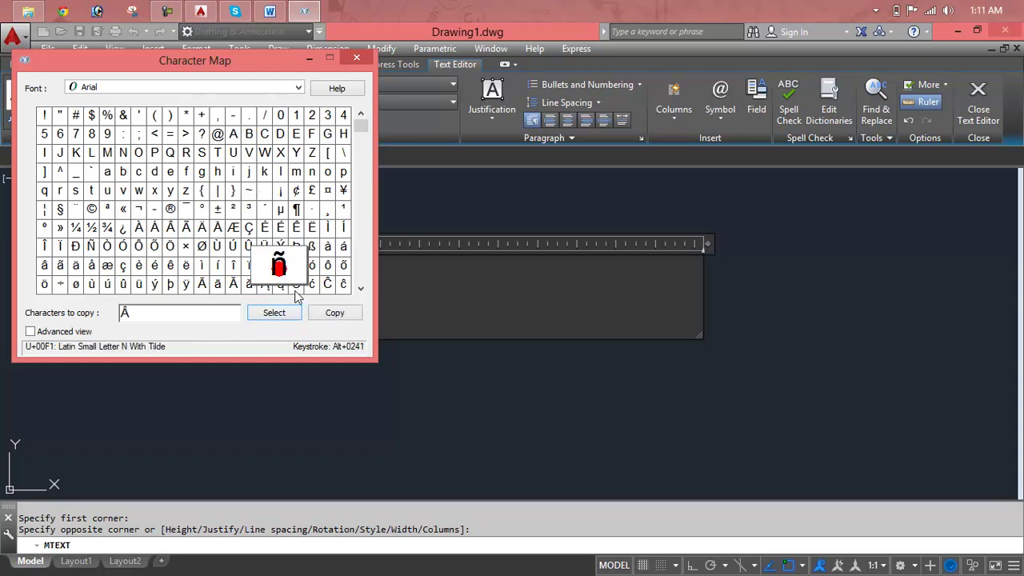
pyautogui.click(279, 313)
pyautogui.click(332, 316)
pyautogui.click(354, 320)
# Close Character Map and paste the copied characters into the multiline text.
pyautogui.click(357, 68)
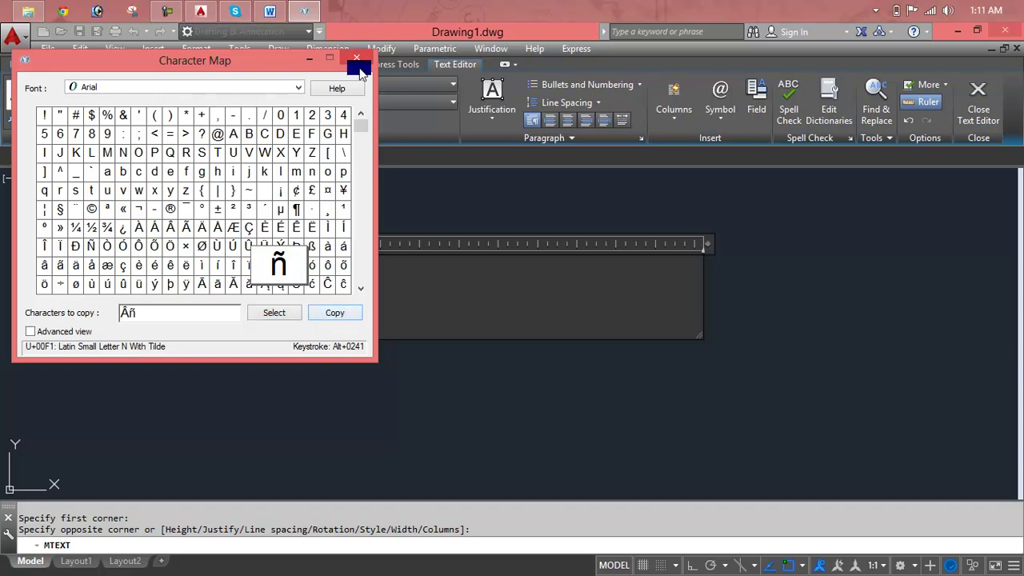
pyautogui.hotkey('ctrl', 'v')
pyautogui.moveTo(394, 271); pyautogui.dragTo(283, 271)
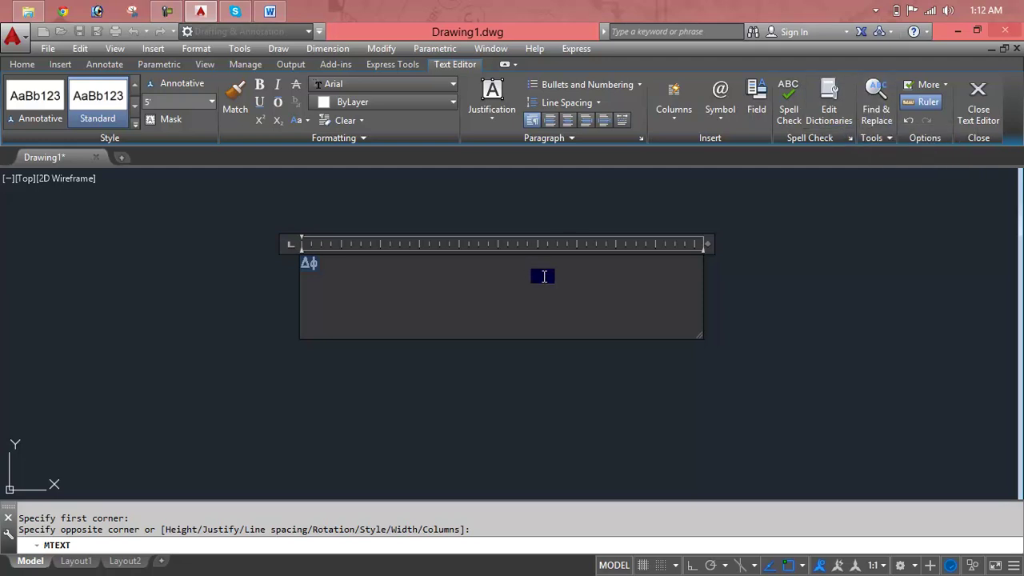
# Undo back to the repeated hello world paragraph and turn on spell checking.
pyautogui.hotkey('ctrl', 'z')
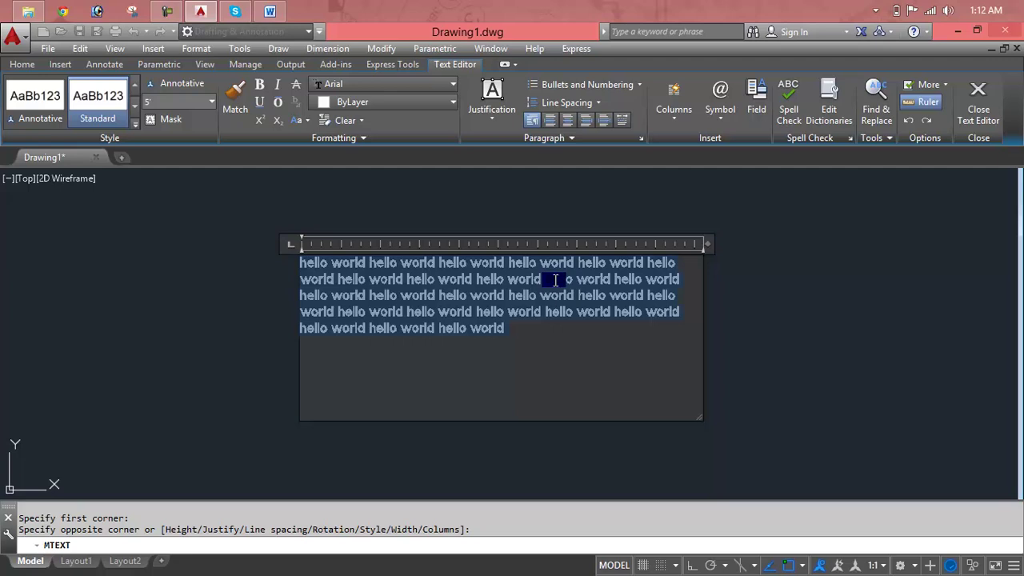
pyautogui.click(543, 342)
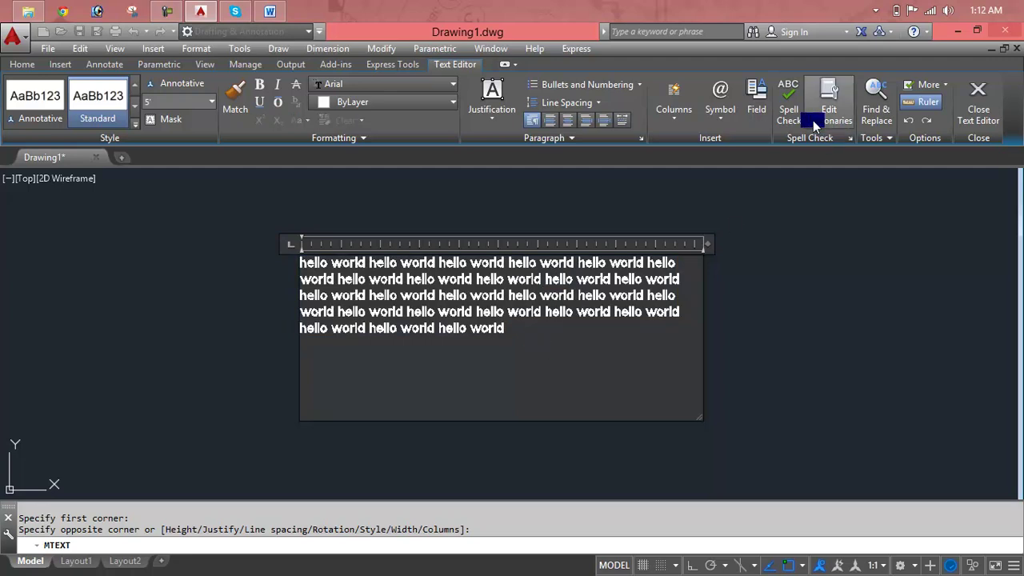
pyautogui.click(786, 89)
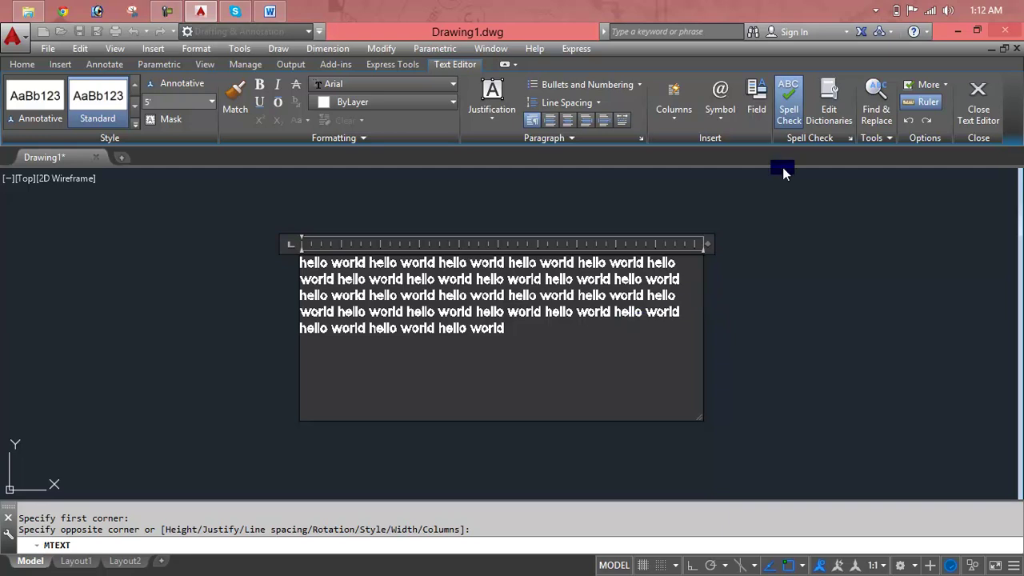
# Look over the custom dictionary settings, then bring up Find and Replace.
pyautogui.click(834, 108)
pyautogui.click(623, 161)
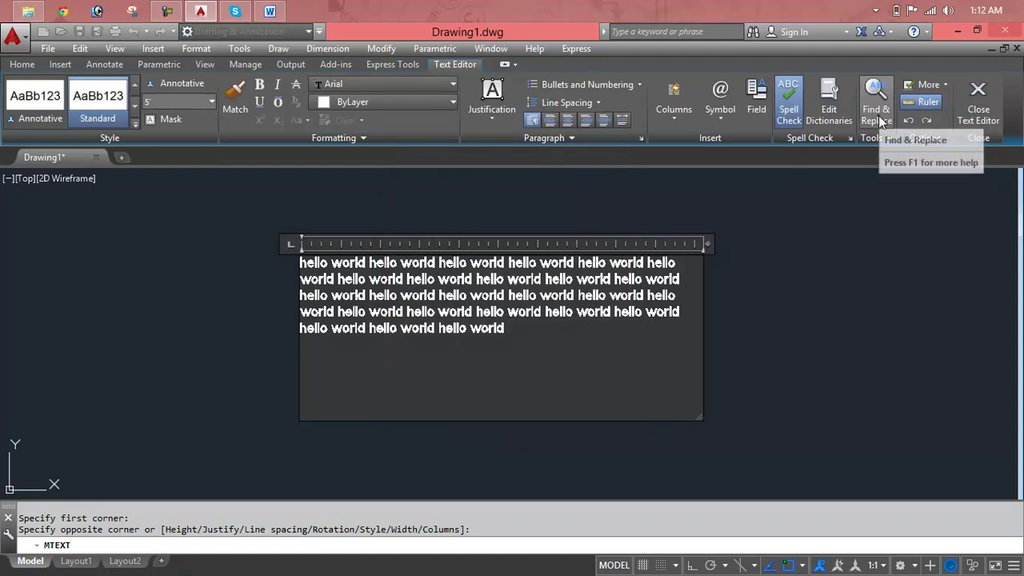
pyautogui.click(877, 112)
# Search for 'hello' and step through each occurrence with Find Next.
pyautogui.moveTo(460, 220); pyautogui.dragTo(682, 241)
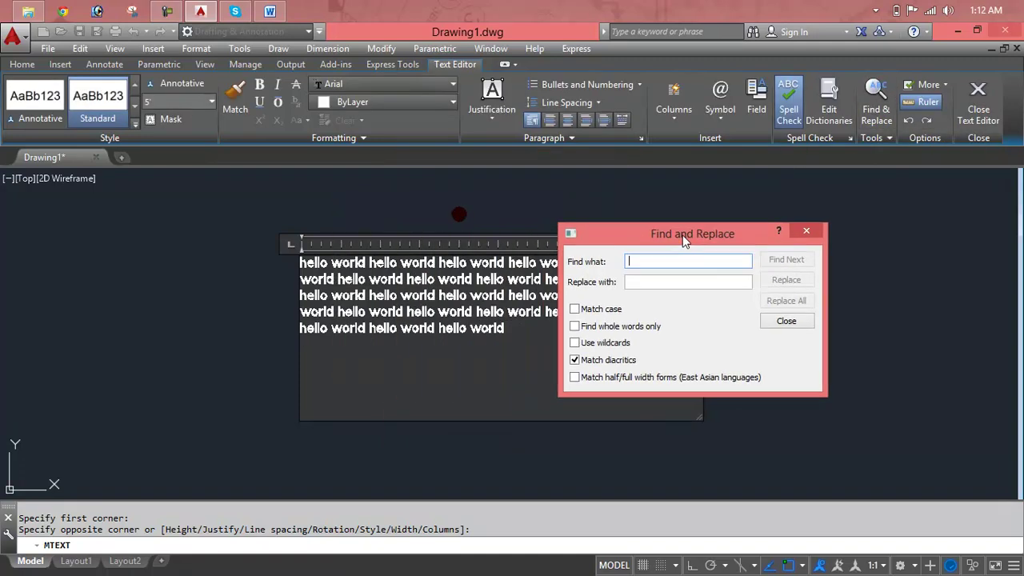
pyautogui.write('hello')
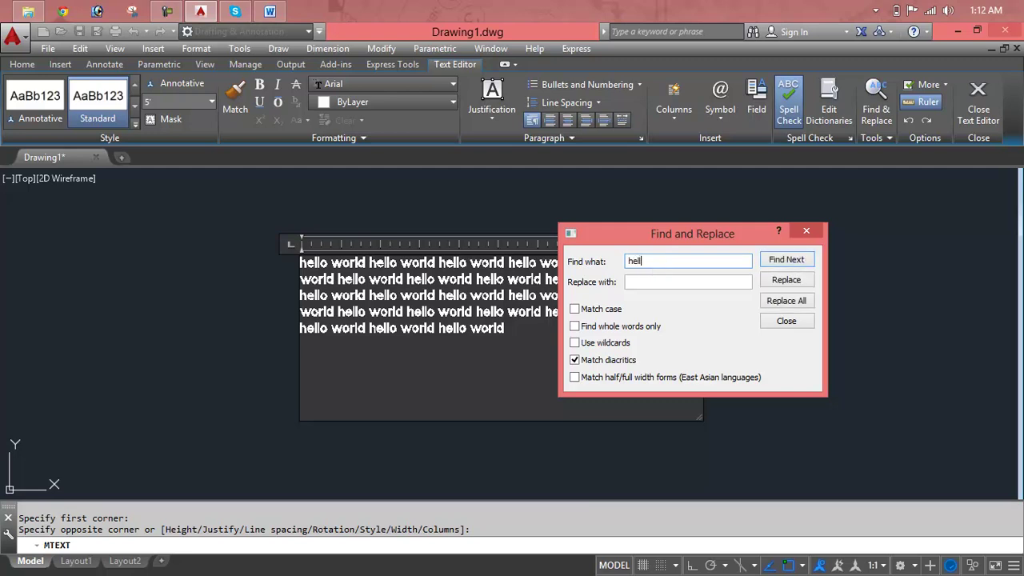
pyautogui.click(782, 264)
pyautogui.click(782, 264)
pyautogui.click(783, 264)
pyautogui.click(783, 264)
# Replace all 'hello' with 'hi' and close the Find and Replace dialog.
pyautogui.moveTo(806, 227); pyautogui.dragTo(901, 199)
pyautogui.write('hi')
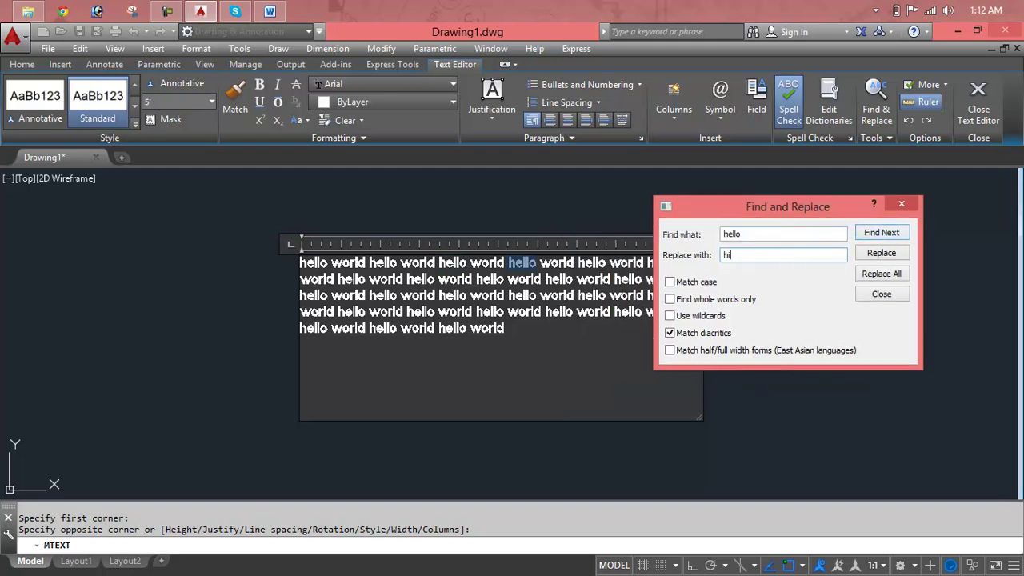
pyautogui.click(903, 276)
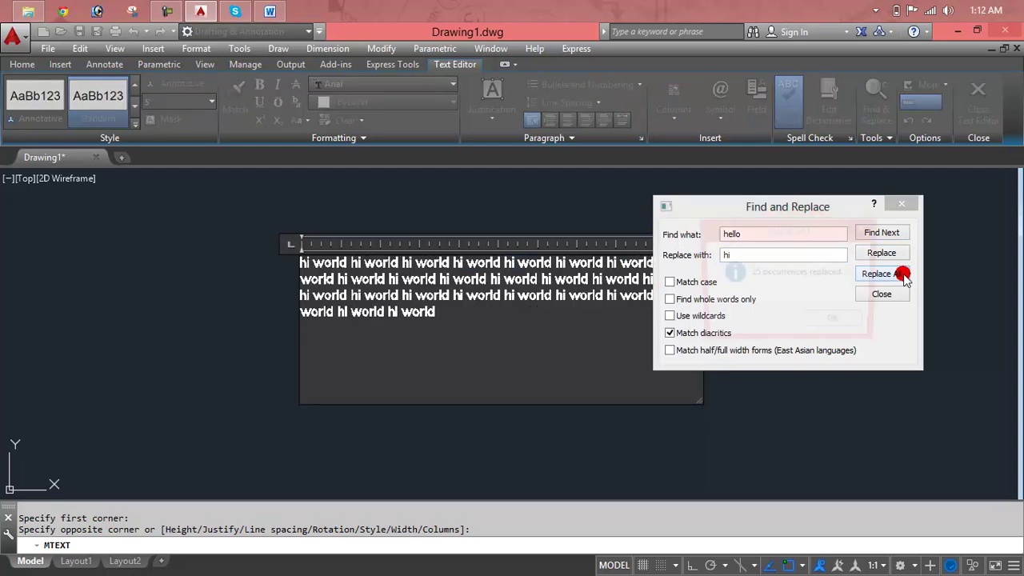
pyautogui.click(898, 206)
pyautogui.moveTo(387, 263); pyautogui.dragTo(399, 263)
pyautogui.scroll(1, 399, 263)
pyautogui.scroll(1, 404, 262)
pyautogui.scroll(-1, 408, 263)
pyautogui.scroll(-1, 412, 262)
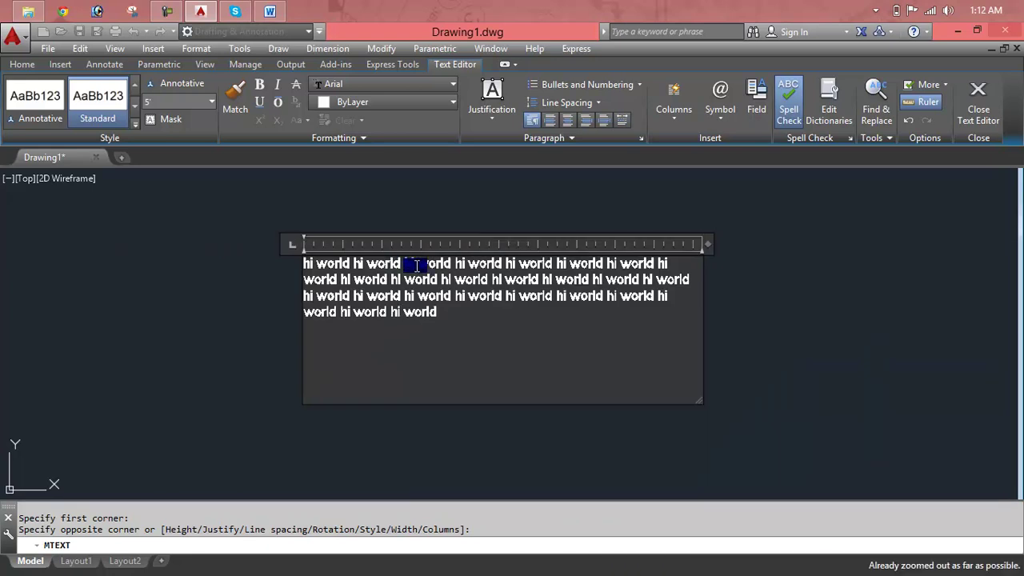
# Close the text editor, then try a bottom-grip stretch on the hi world text and cancel.
pyautogui.click(416, 266)
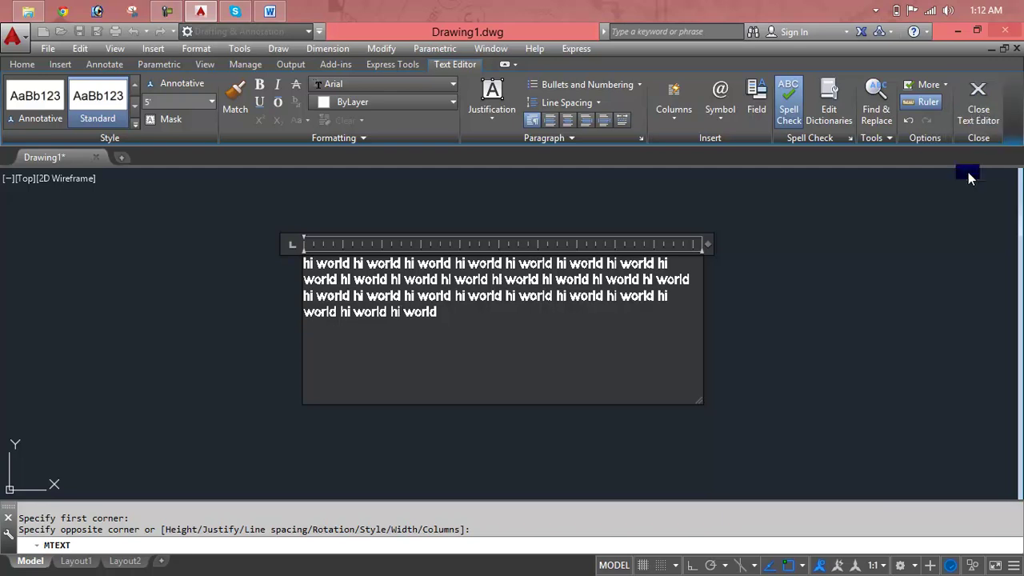
pyautogui.click(978, 110)
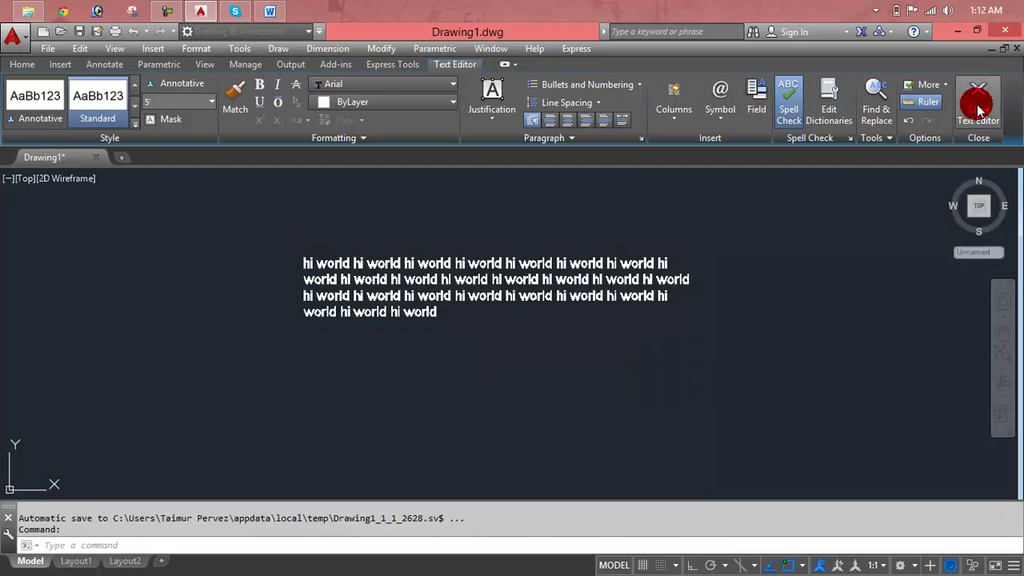
pyautogui.click(520, 279)
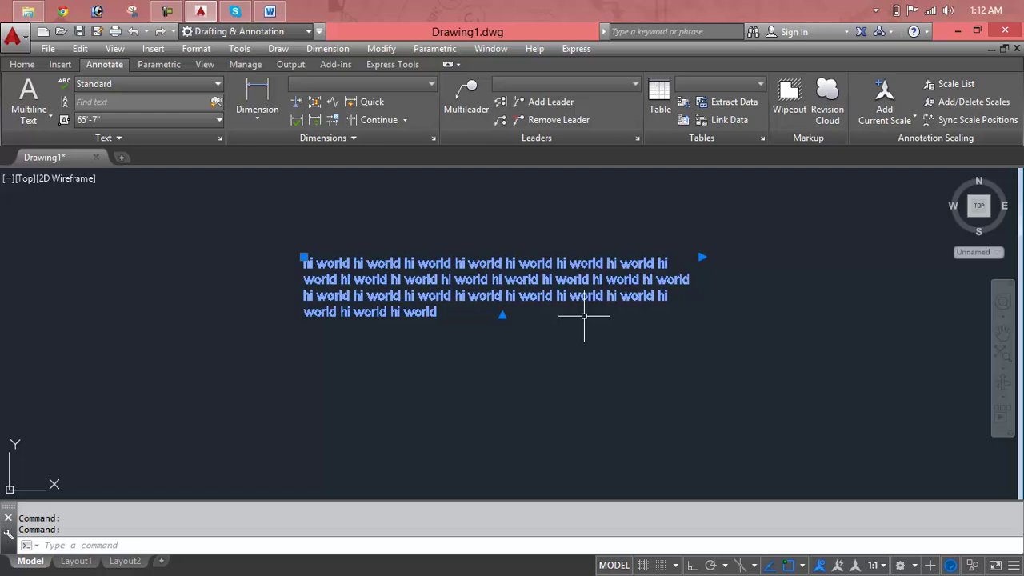
pyautogui.click(502, 314)
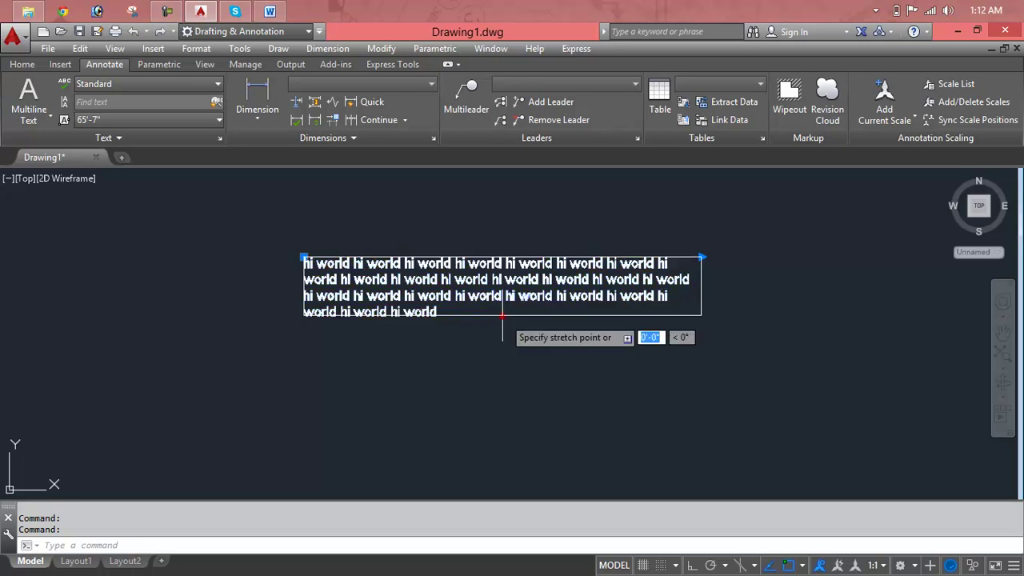
pyautogui.click(511, 372)
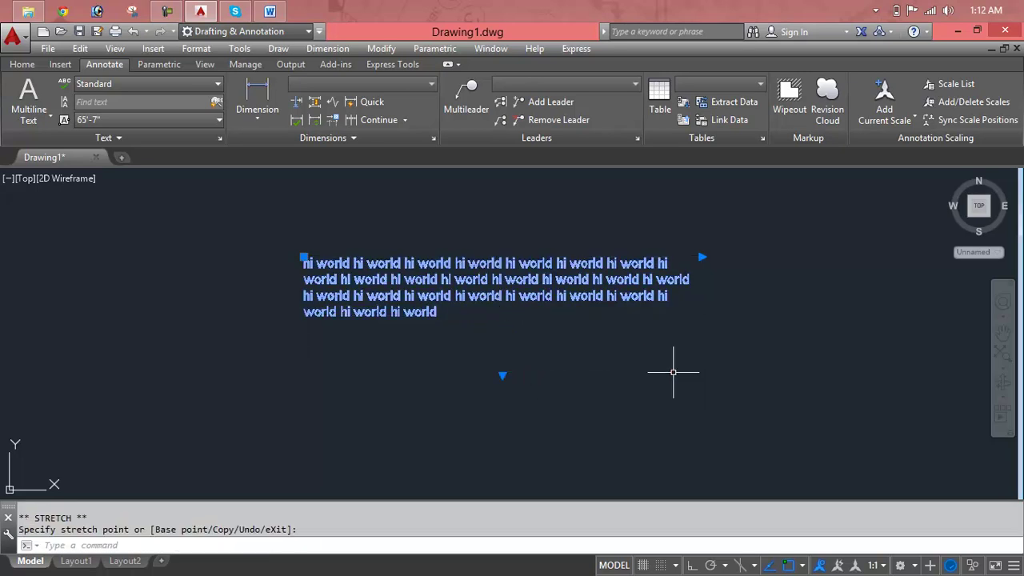
pyautogui.press('Escape')
# Erase the hi world text object, leaving Drawing1 empty.
pyautogui.click(569, 288)
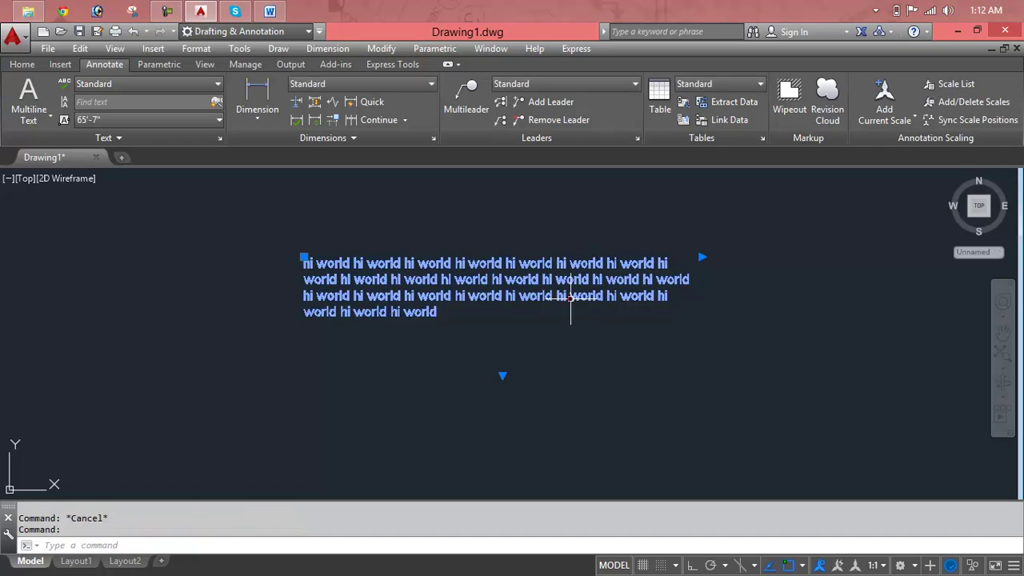
pyautogui.press('Delete')
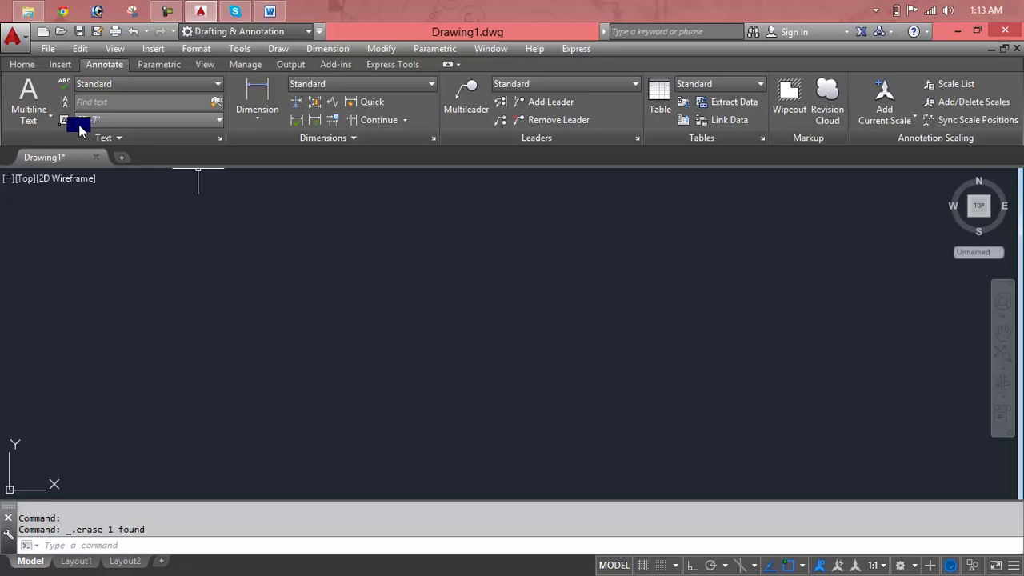
pyautogui.click(37, 127)
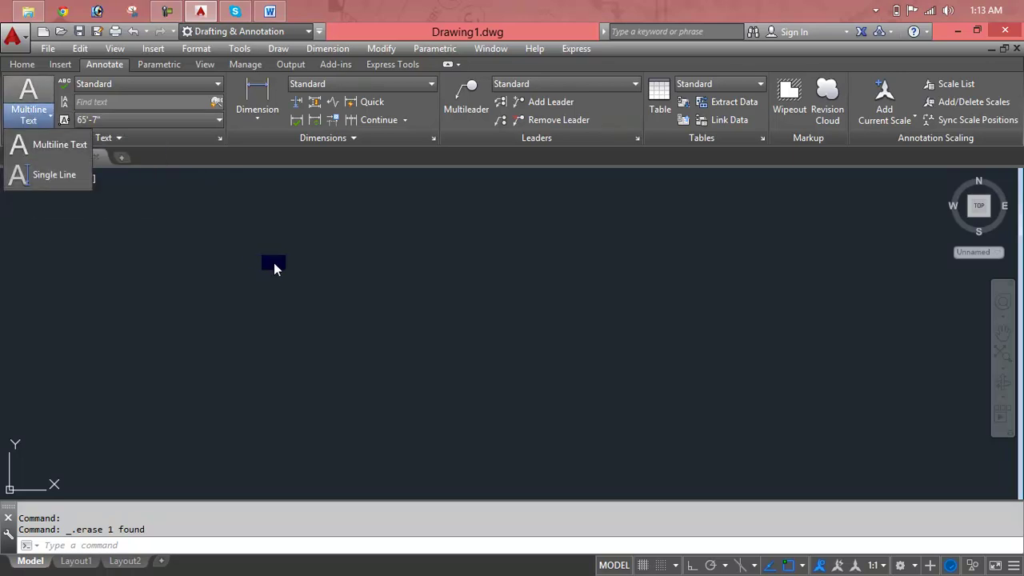
pyautogui.press('Escape')
pyautogui.press('Escape')
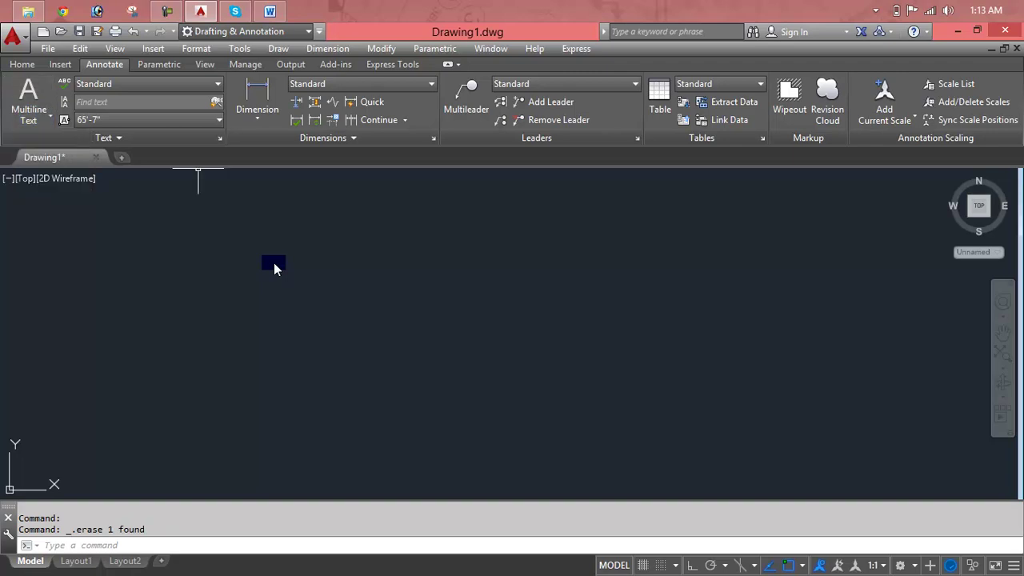